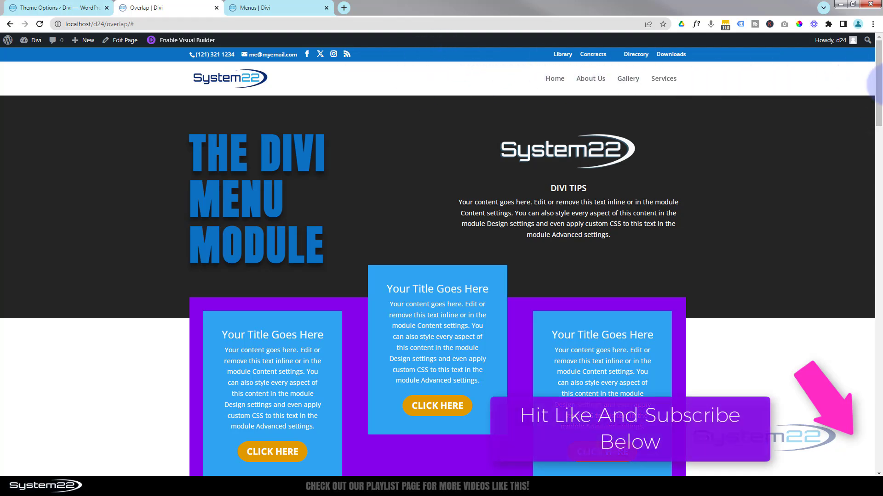
Review the example menus down the Overlap page, including the rounded bar, full-width bar, logo menu and vertical side menu
drag(878, 82, 876, 136)
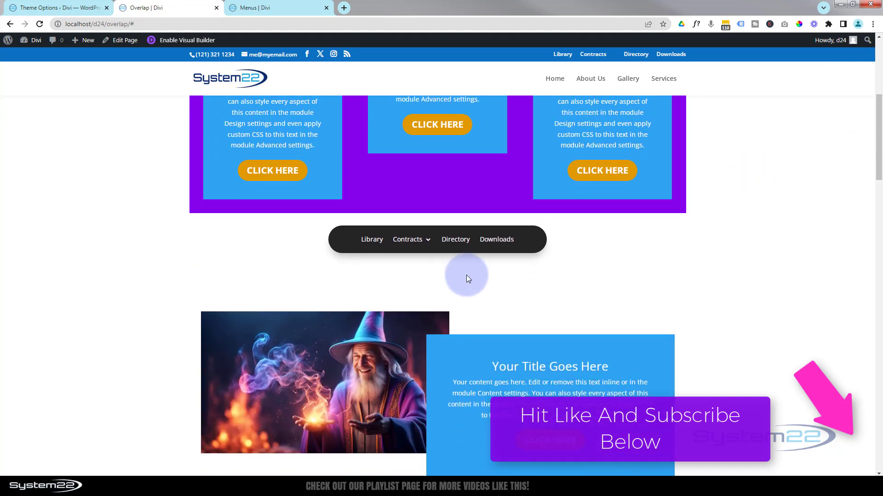
mouse_move(425, 245)
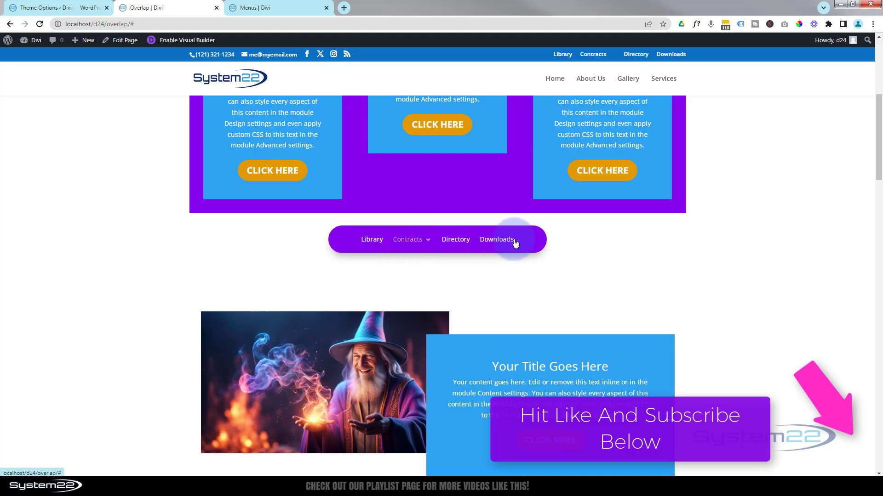
scroll(776, 236, down, 6)
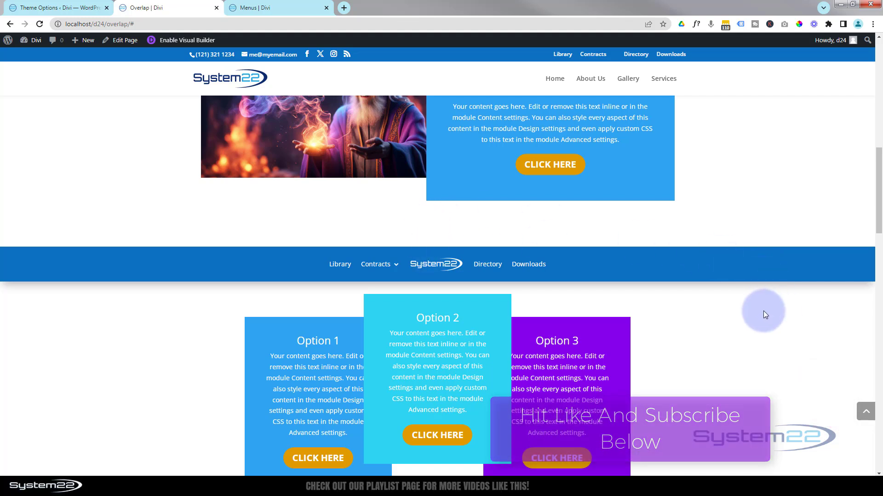
scroll(759, 313, down, 4)
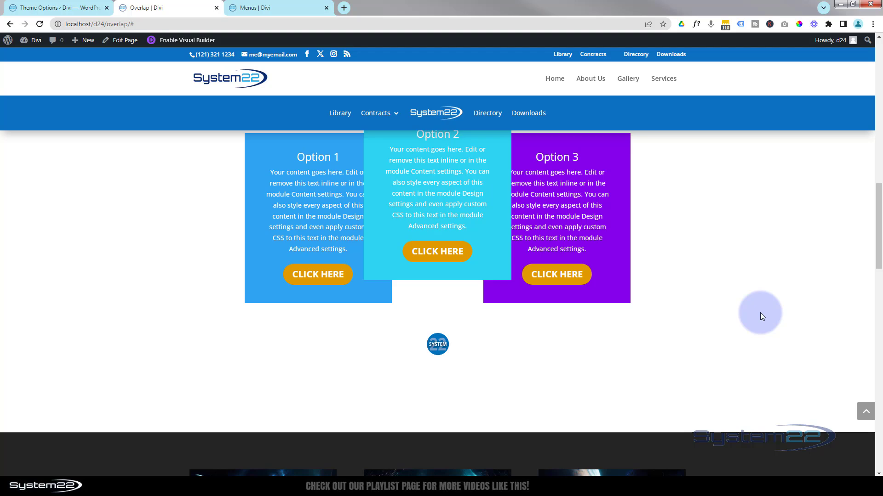
scroll(760, 312, down, 5)
scroll(759, 317, up, 3)
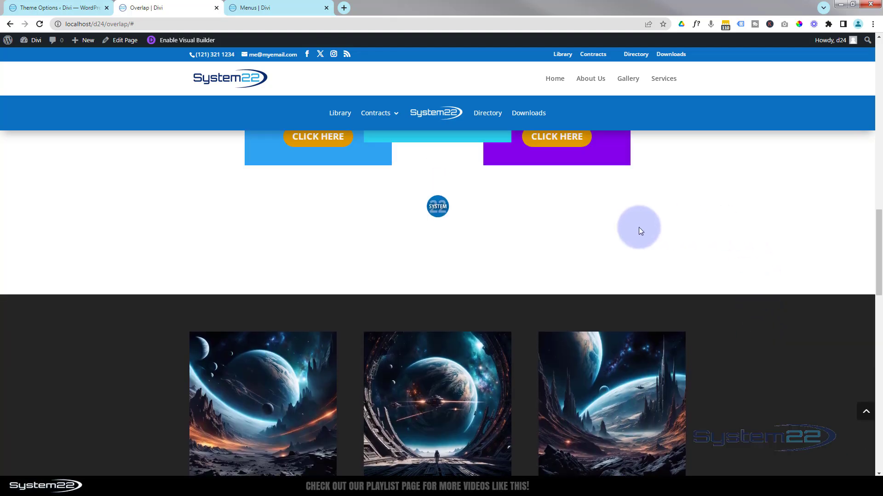
click(438, 206)
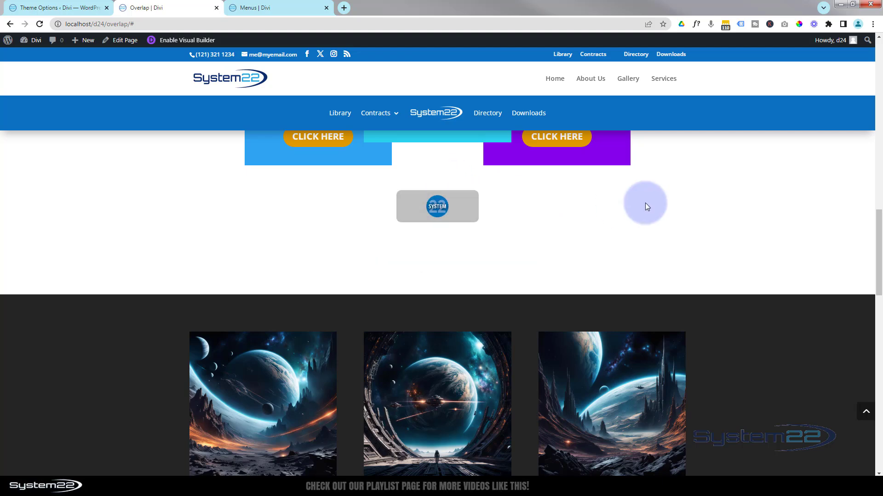
scroll(647, 210, down, 5)
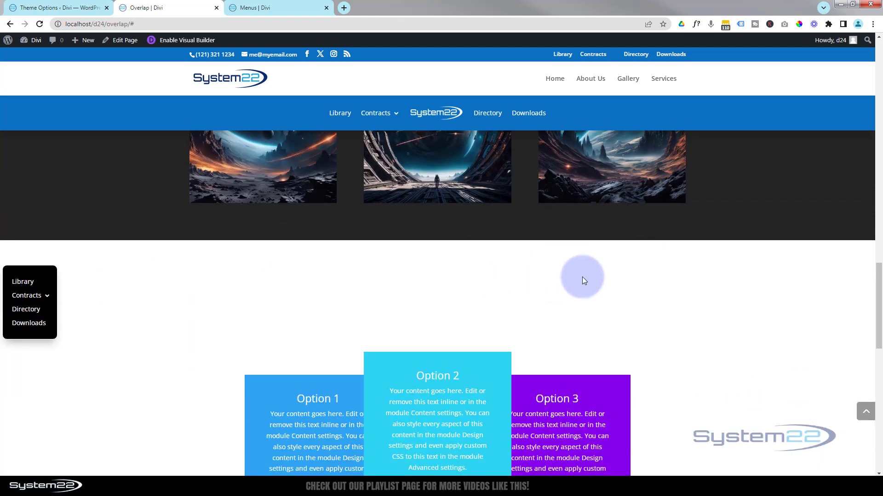
scroll(585, 277, down, 7)
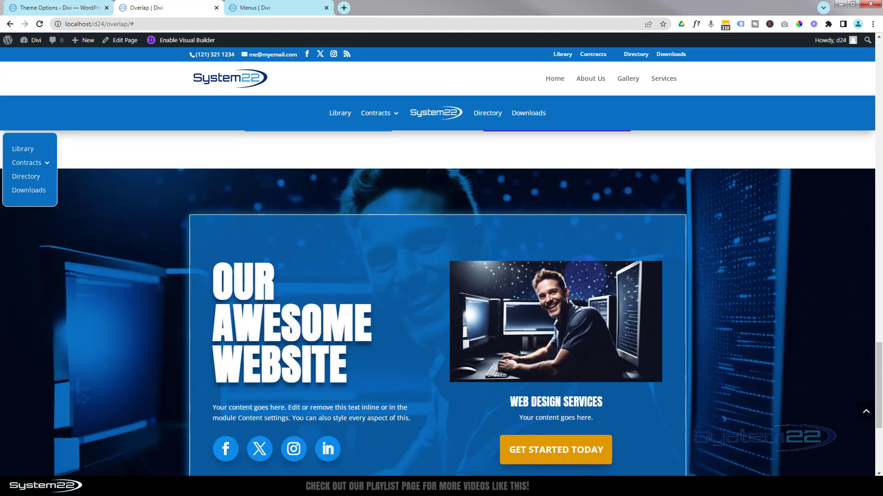
scroll(585, 277, down, 5)
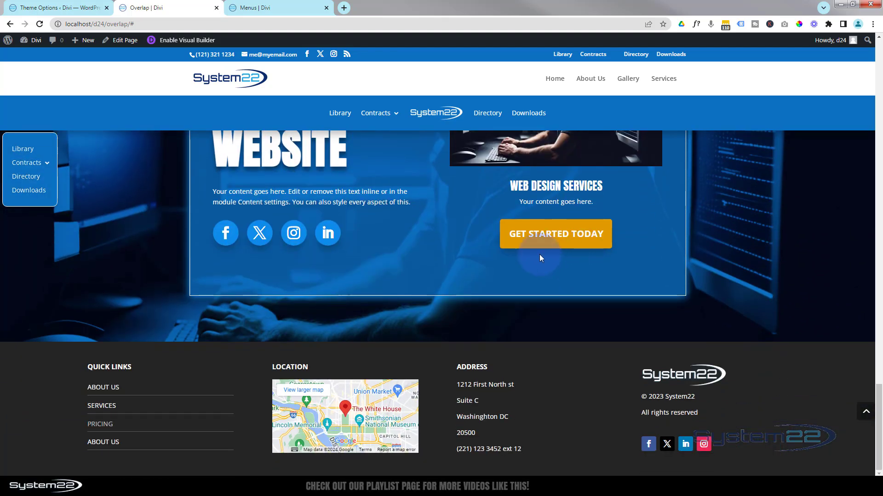
mouse_move(50, 169)
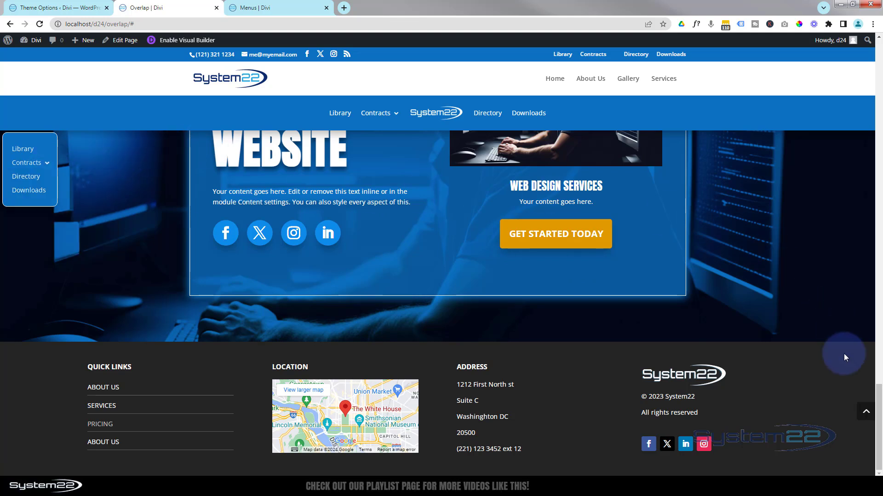
click(865, 413)
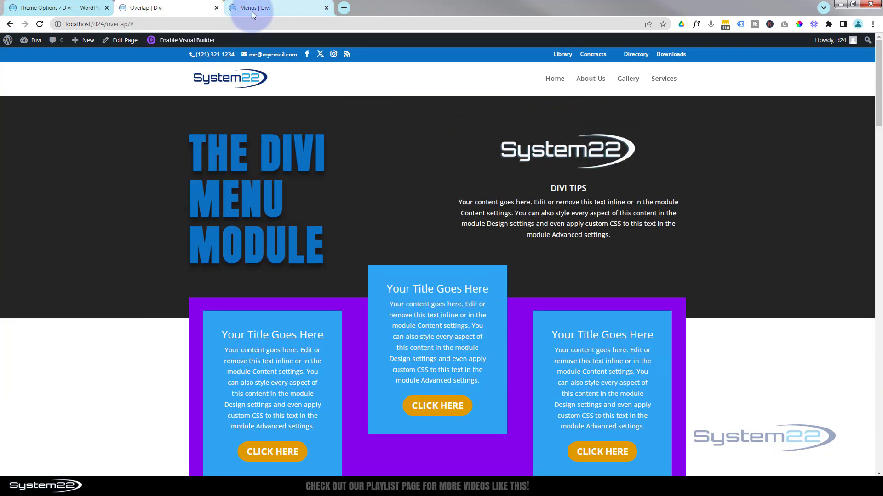
On the Menus page, insert a single-column row below the three-image row and add a Menu module to it
click(257, 10)
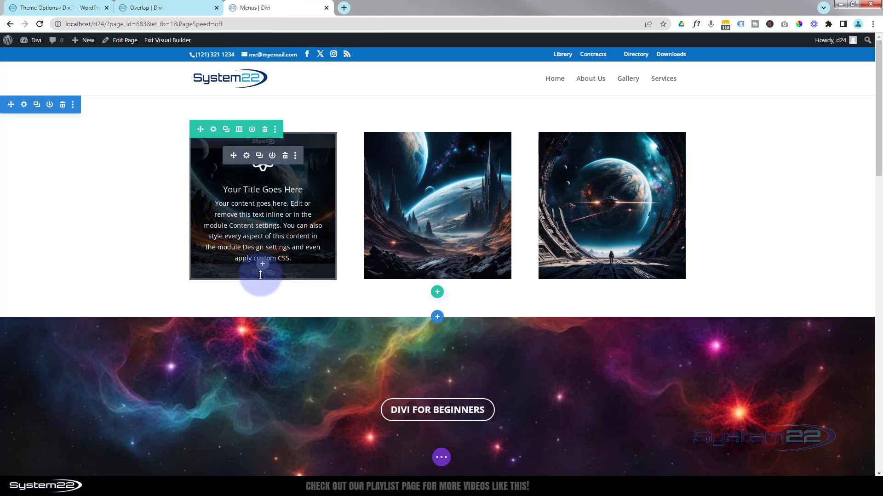
click(439, 292)
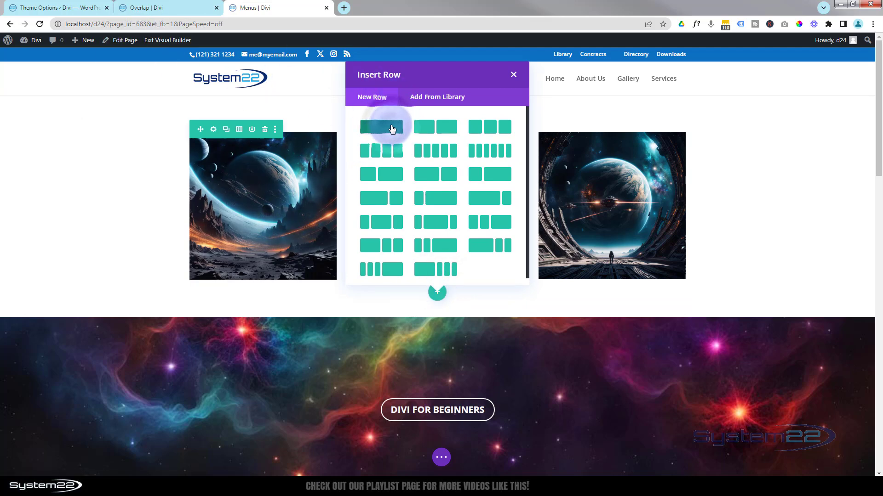
click(392, 129)
scroll(419, 223, down, 4)
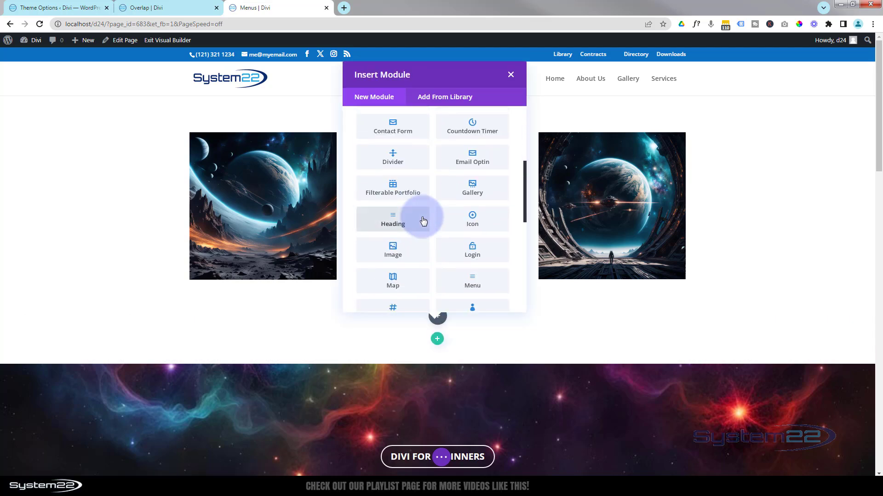
scroll(423, 221, down, 1)
click(477, 236)
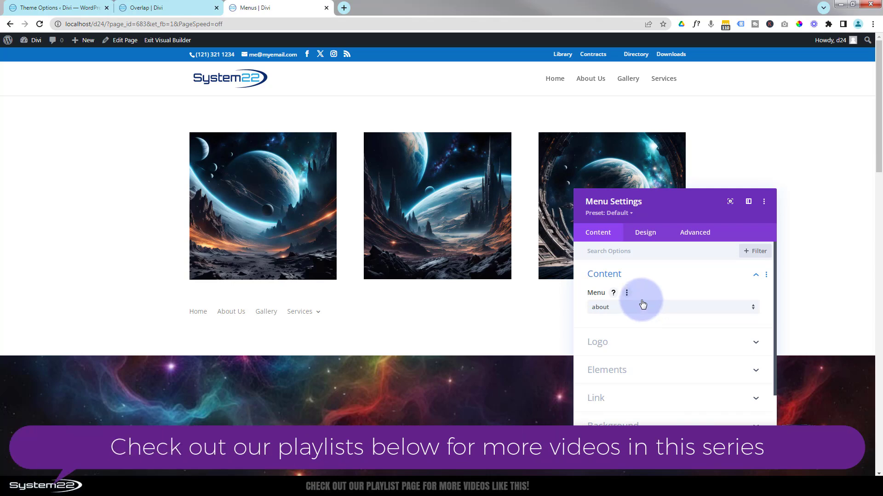
Open the WordPress dashboard in a separate tab and check which menus are available for editing under the site's appearance settings
mouse_move(26, 43)
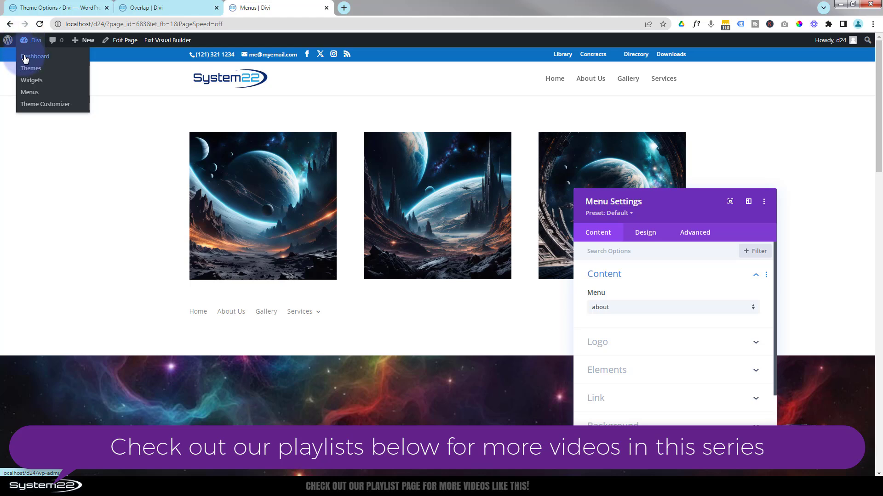
middle_click(25, 57)
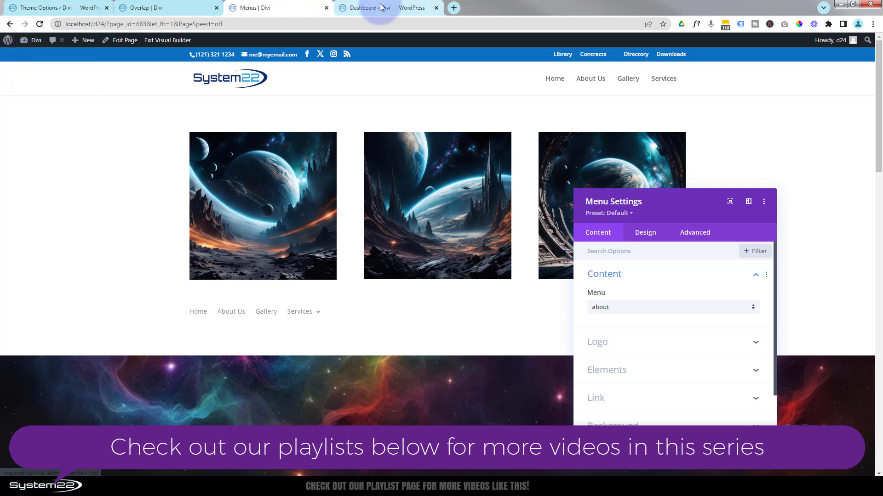
click(377, 7)
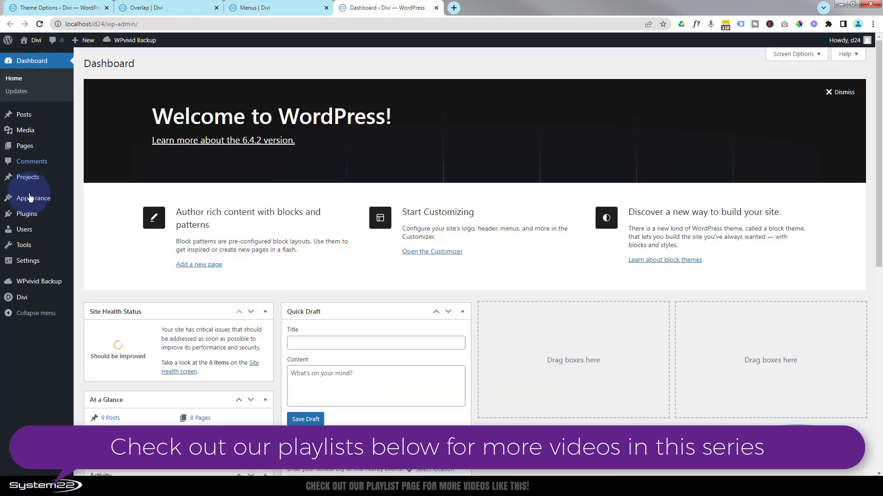
mouse_move(33, 198)
click(92, 239)
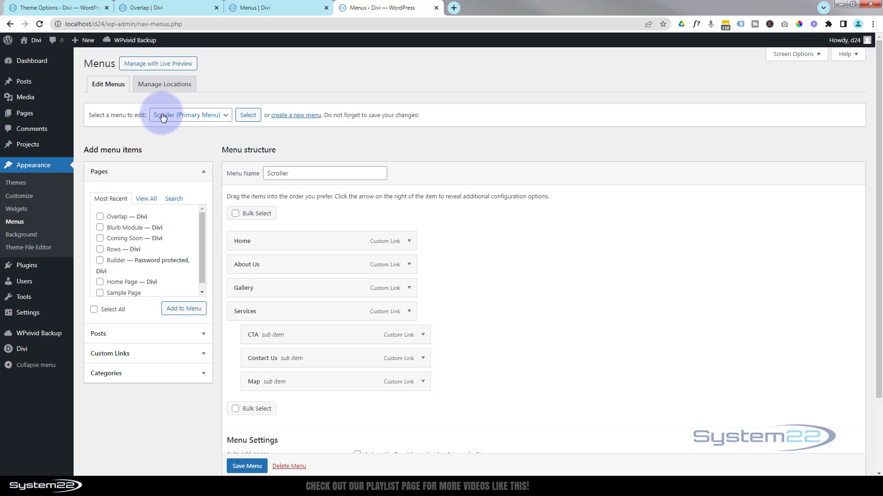
click(225, 115)
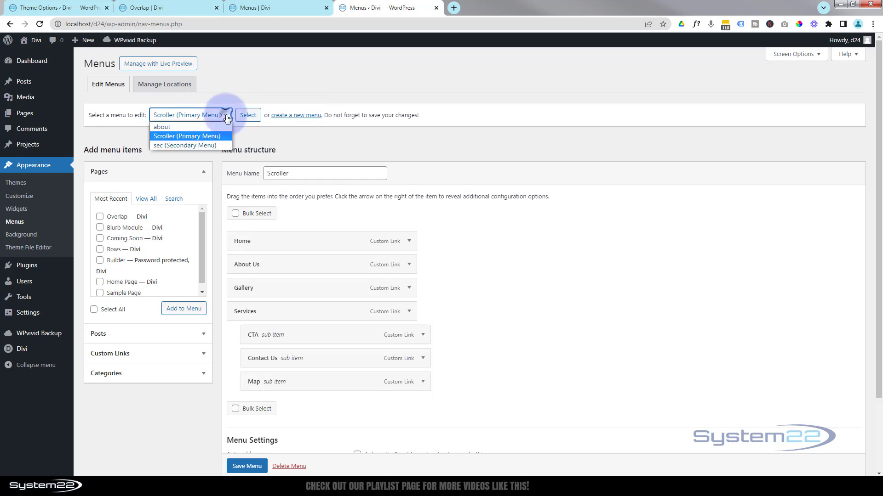
click(135, 138)
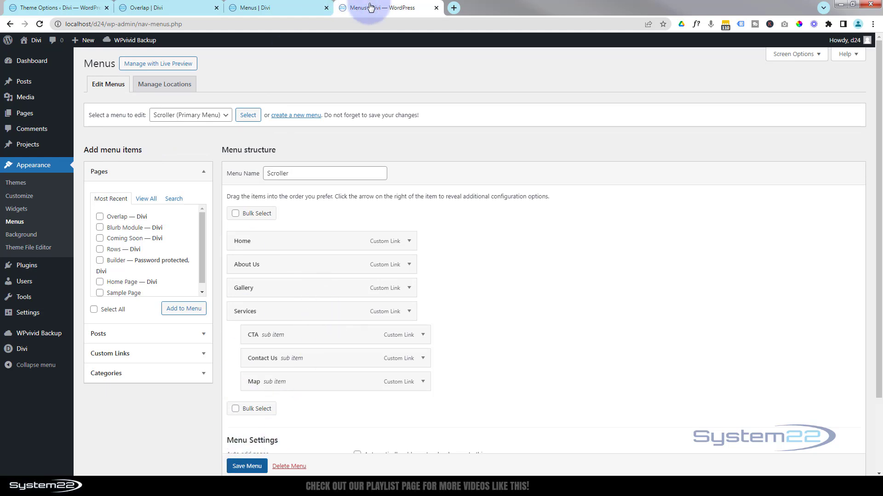
Back on the Menus page in the visual builder, set the Menu module to use the "sec" menu
click(284, 9)
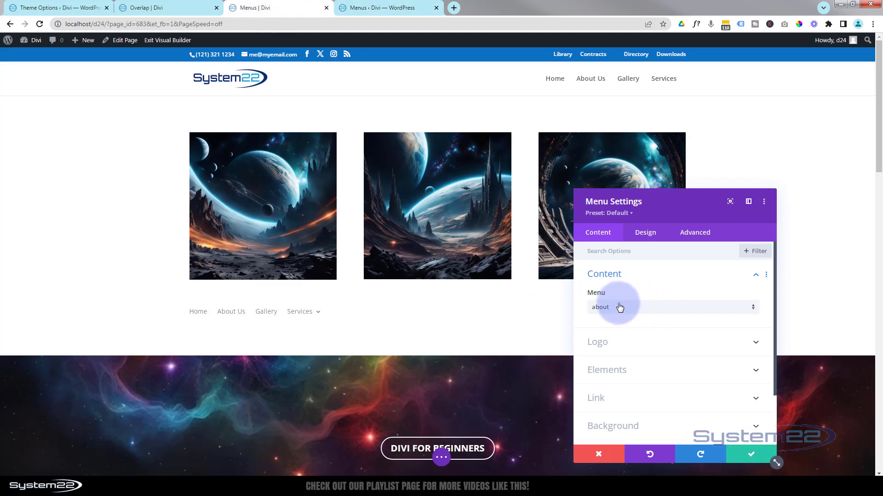
click(635, 312)
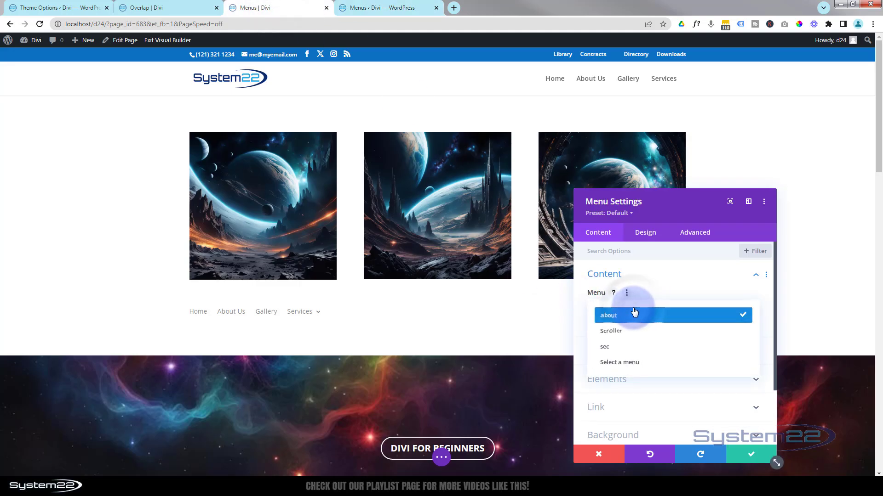
click(604, 348)
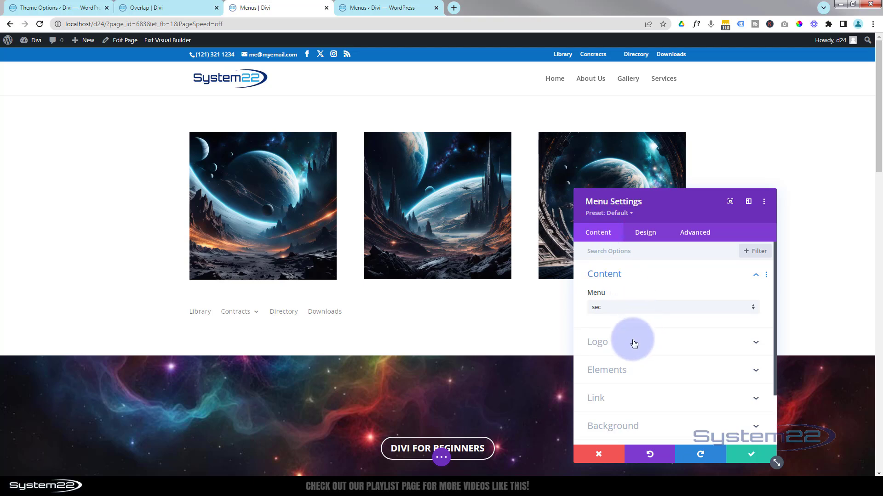
Give the Menu module a dark grey background color
click(643, 430)
click(597, 431)
click(648, 430)
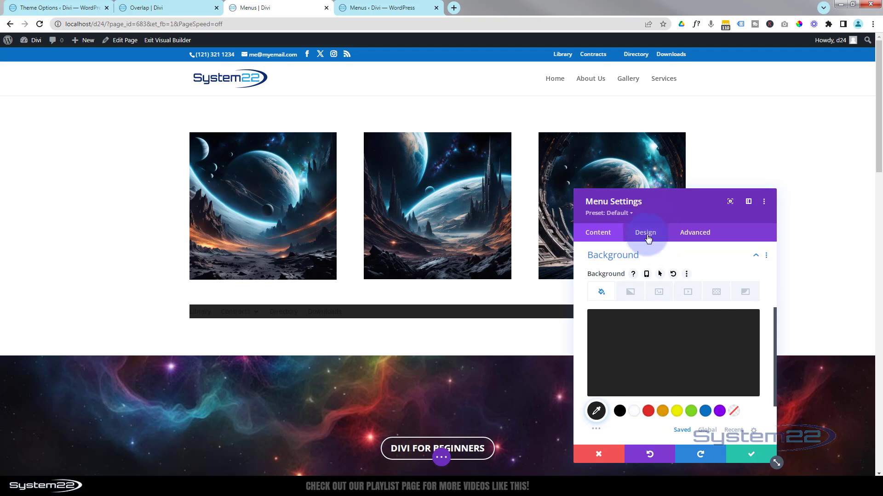
Set the Menu module's active link color and menu text color to white (#ffffff), keeping the default font
click(646, 234)
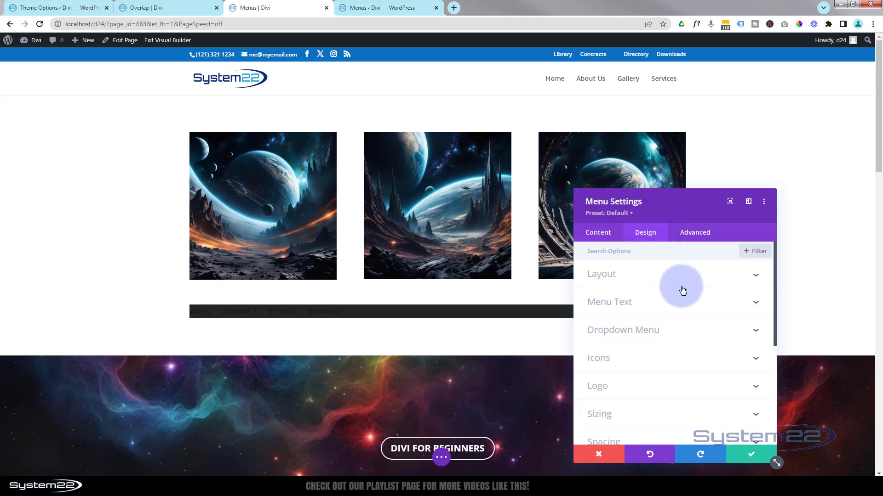
click(664, 307)
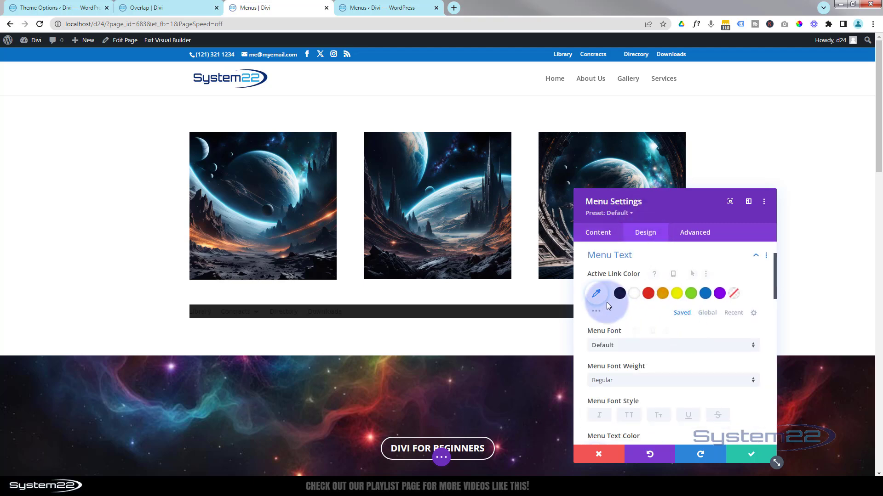
click(634, 294)
scroll(633, 307, down, 1)
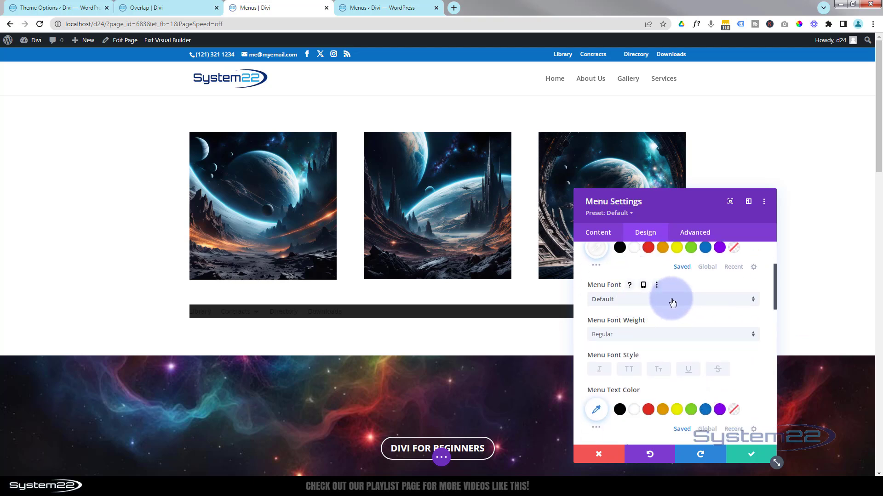
click(668, 300)
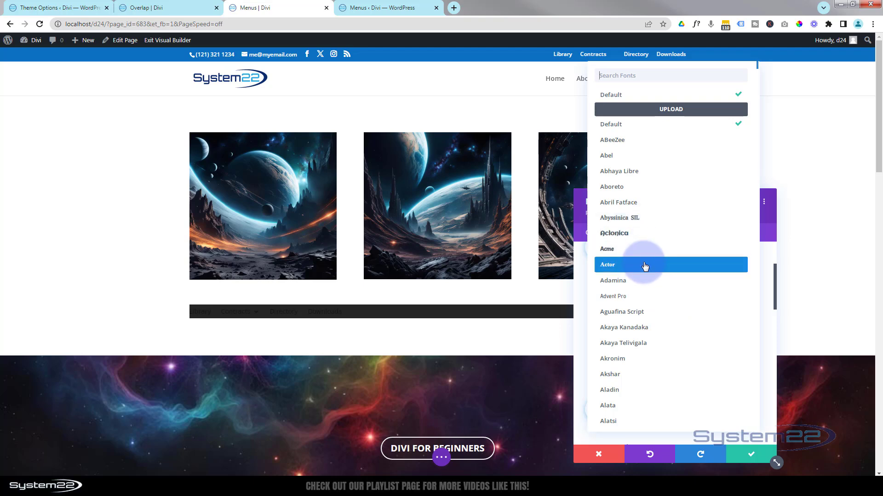
click(578, 277)
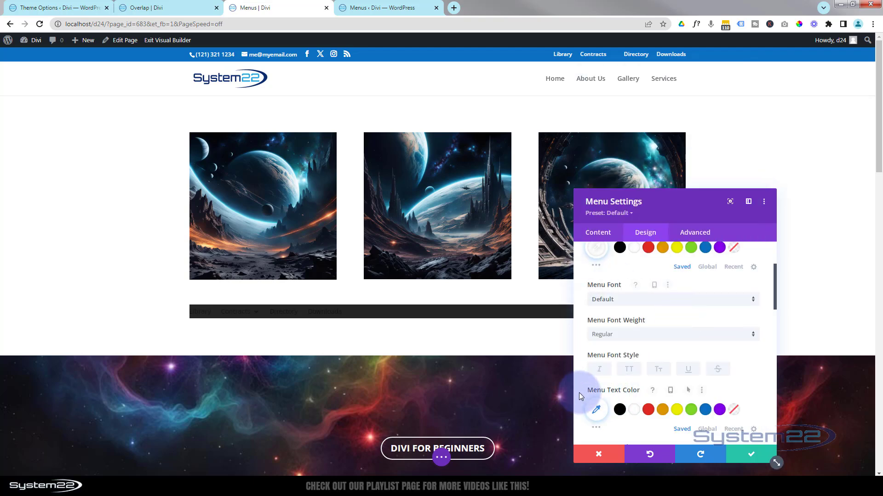
click(634, 411)
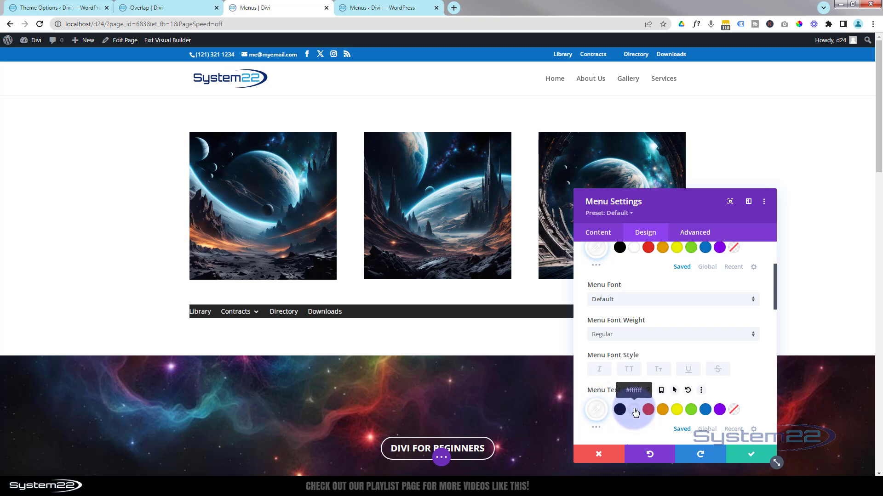
Center the text alignment of the Menu module
scroll(670, 331, down, 4)
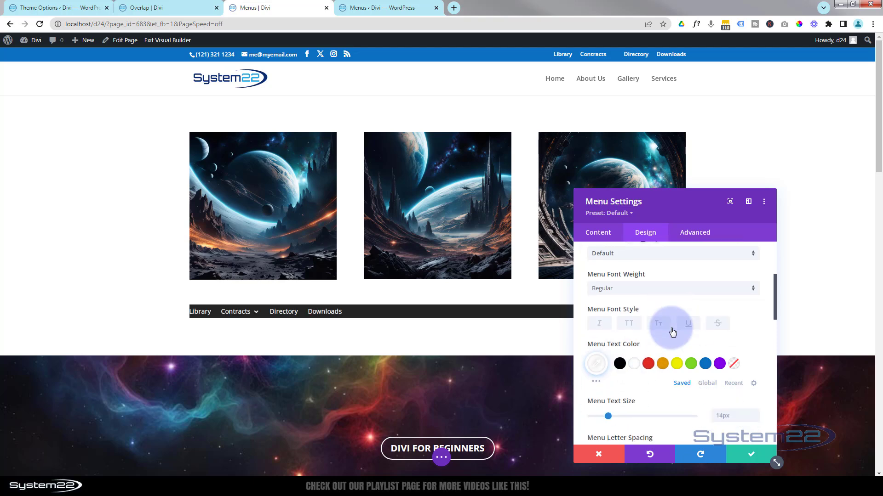
scroll(671, 331, down, 3)
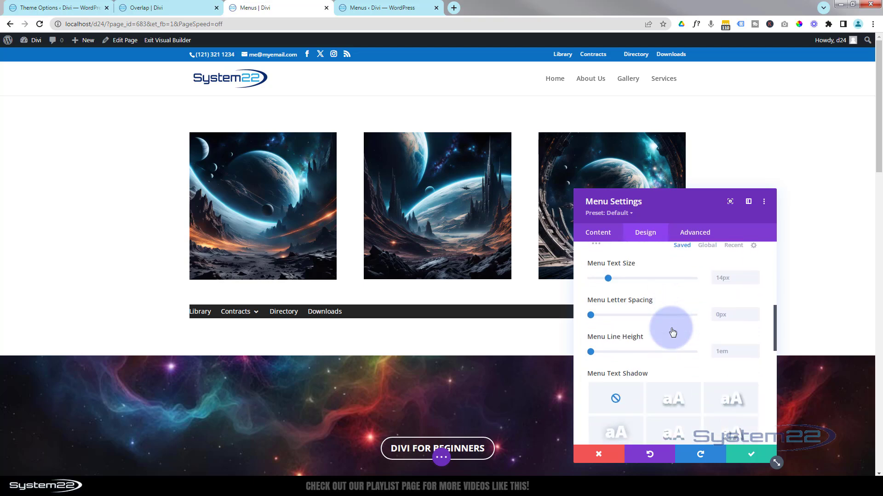
scroll(672, 331, down, 3)
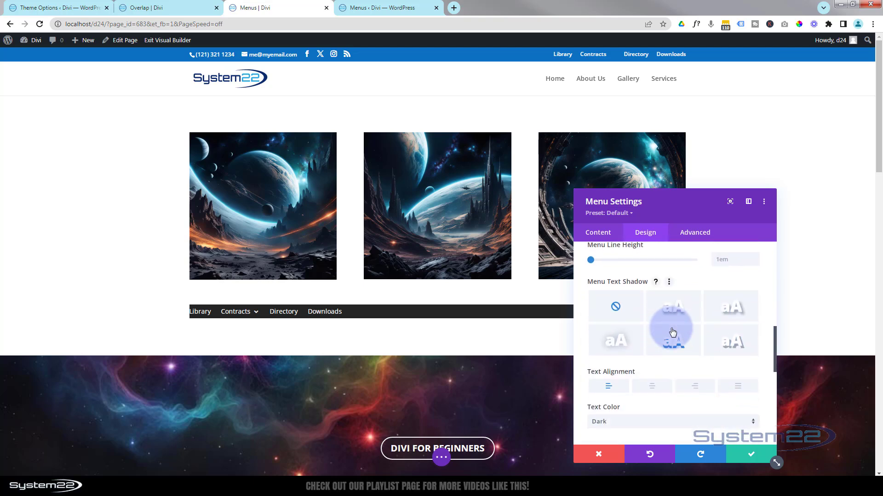
click(656, 390)
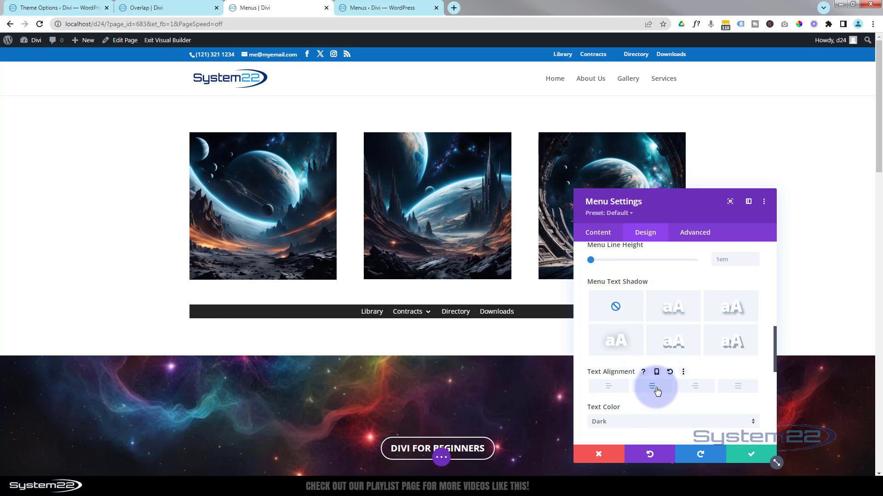
Set the Menu module's dropdown menu line color to dark grey
mouse_move(426, 314)
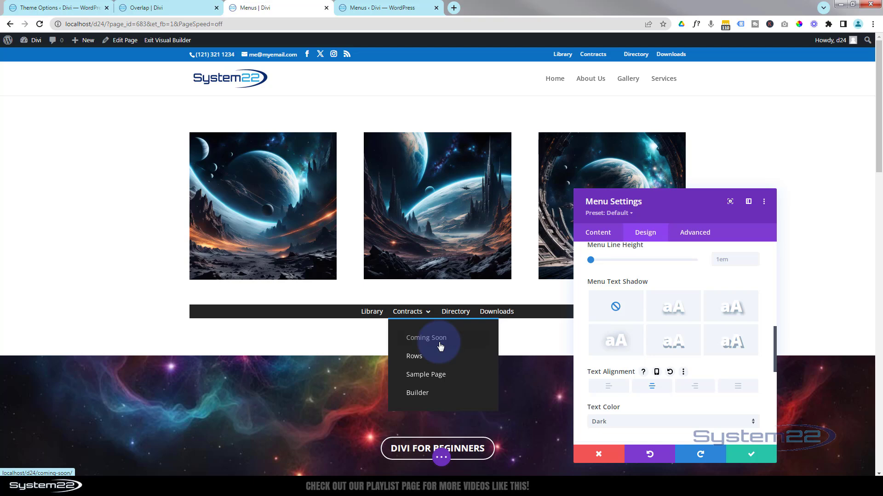
scroll(715, 297, up, 10)
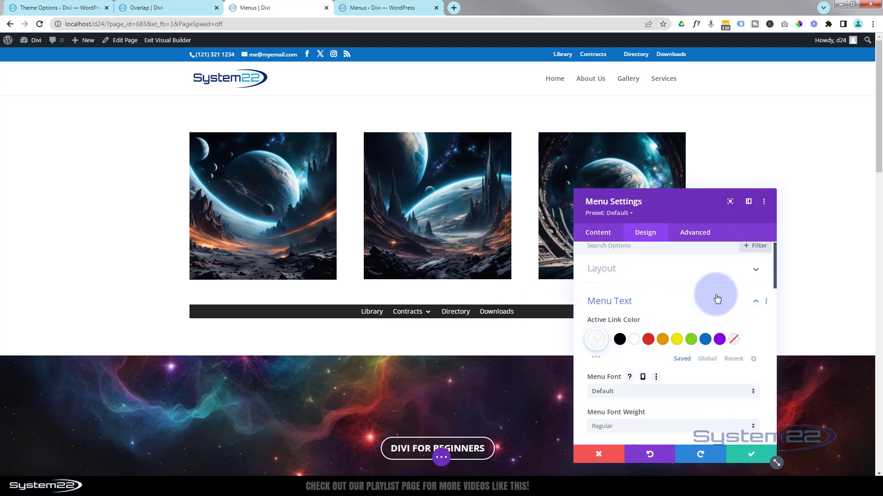
click(717, 299)
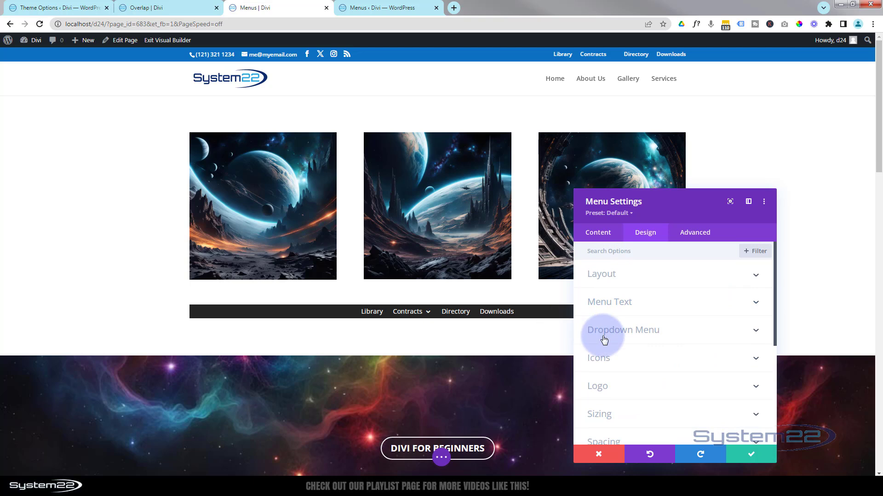
click(637, 331)
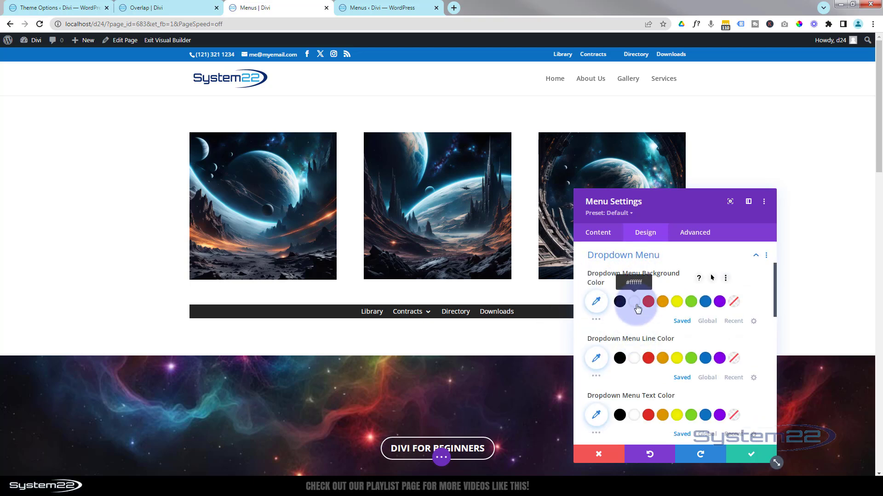
click(598, 376)
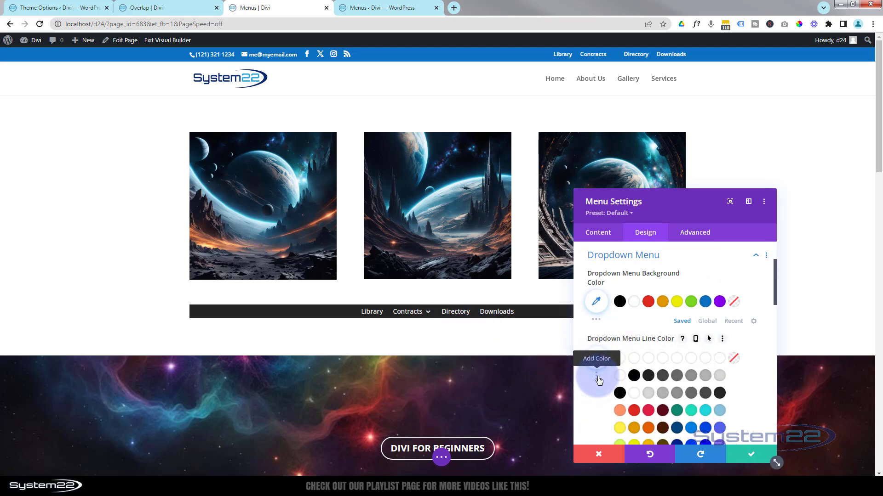
click(662, 376)
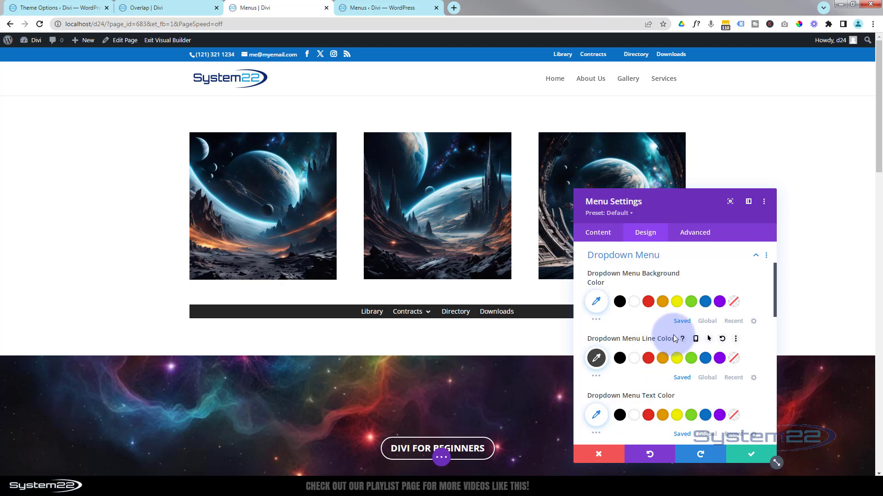
In phone view, set the Menu module's mobile menu background color to #242424 and expand the mobile menu to check it
scroll(675, 338, down, 1)
scroll(648, 361, down, 2)
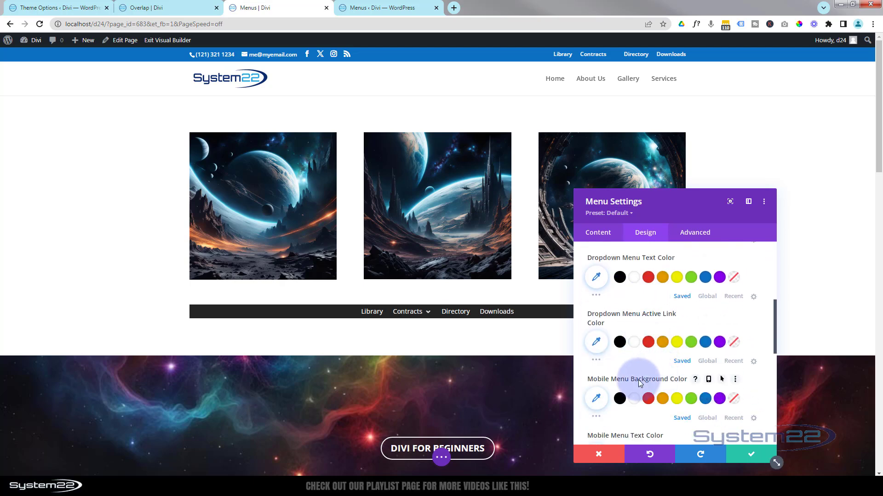
scroll(639, 381, down, 1)
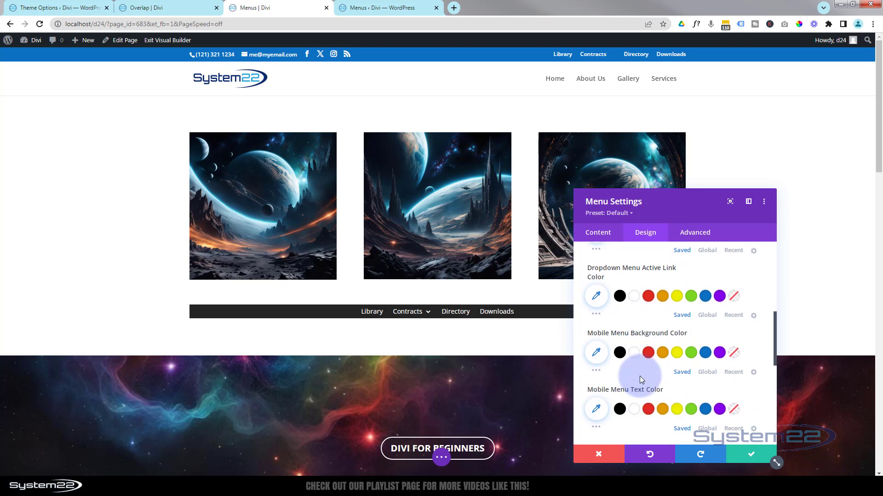
click(443, 460)
click(110, 458)
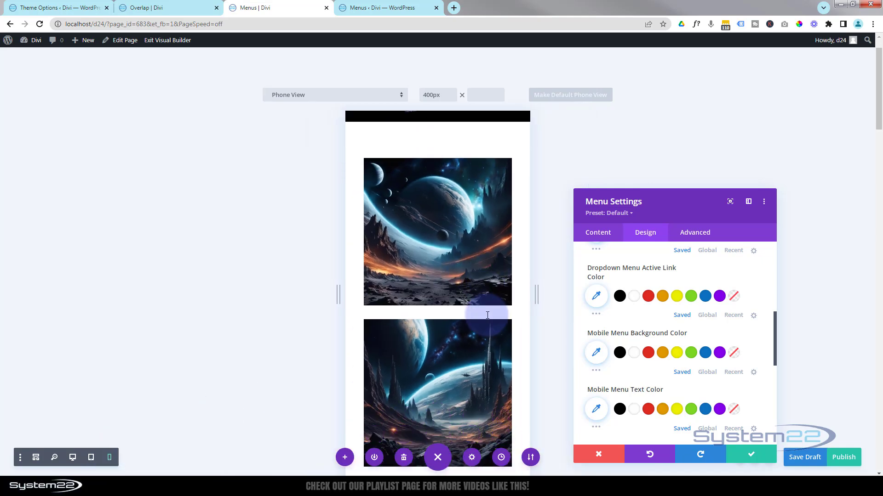
scroll(486, 316, down, 8)
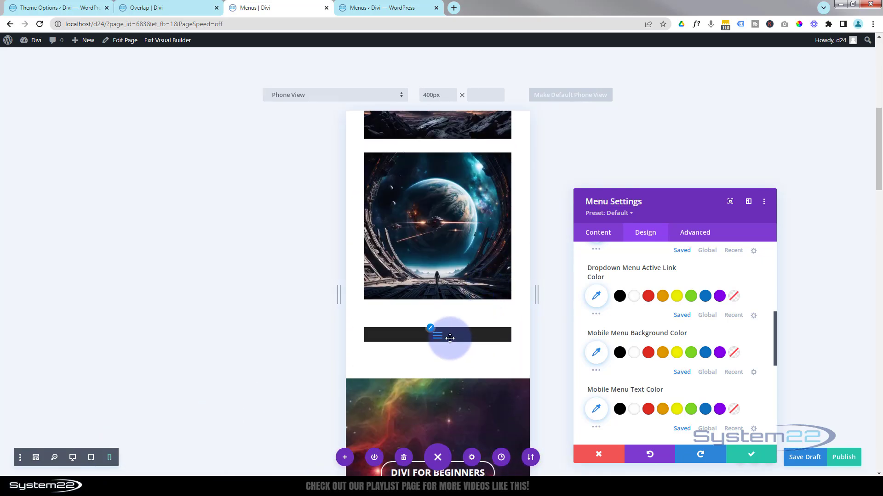
click(619, 353)
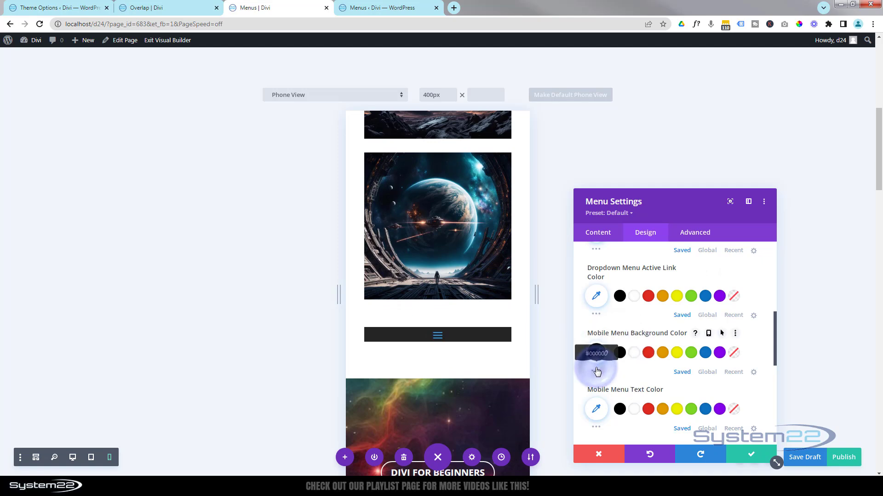
click(648, 368)
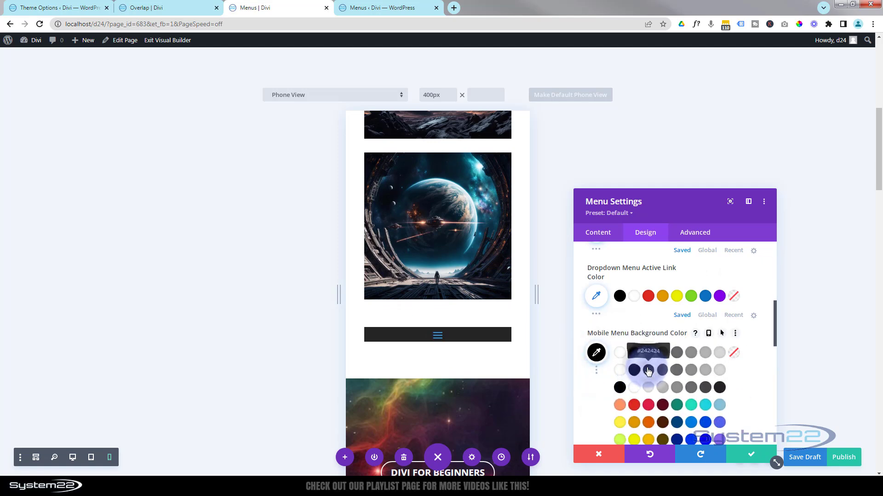
click(437, 335)
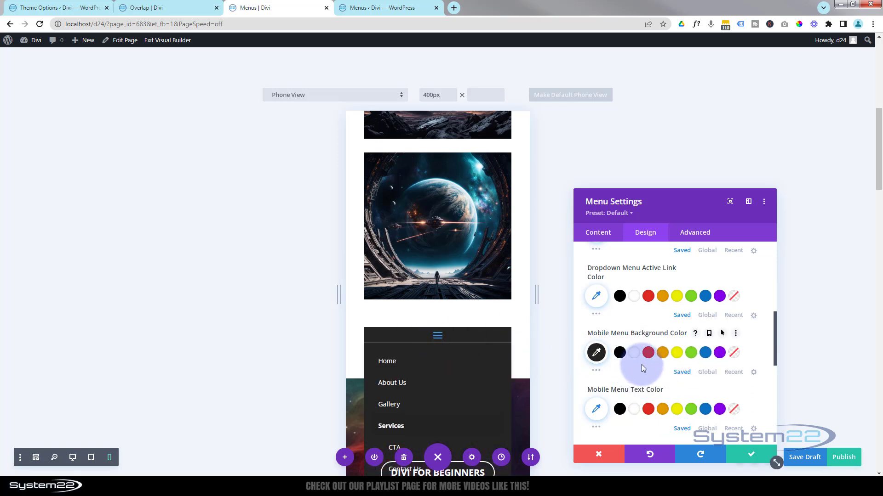
Set the Menu module's hamburger menu icon color to white (#ffffff)
scroll(642, 365, down, 1)
scroll(641, 364, down, 2)
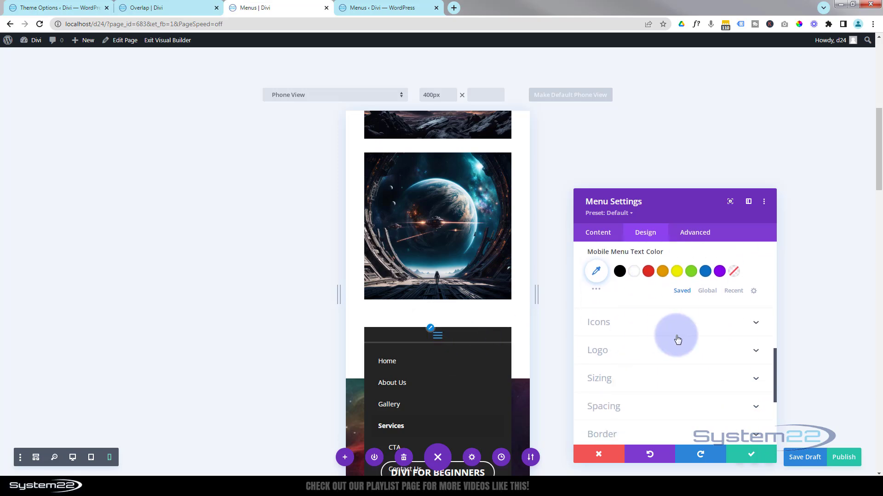
click(641, 325)
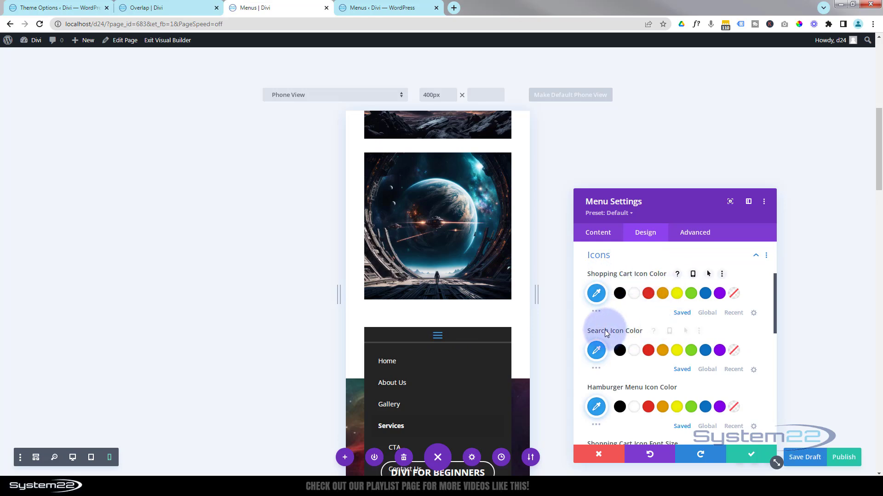
scroll(609, 335, down, 1)
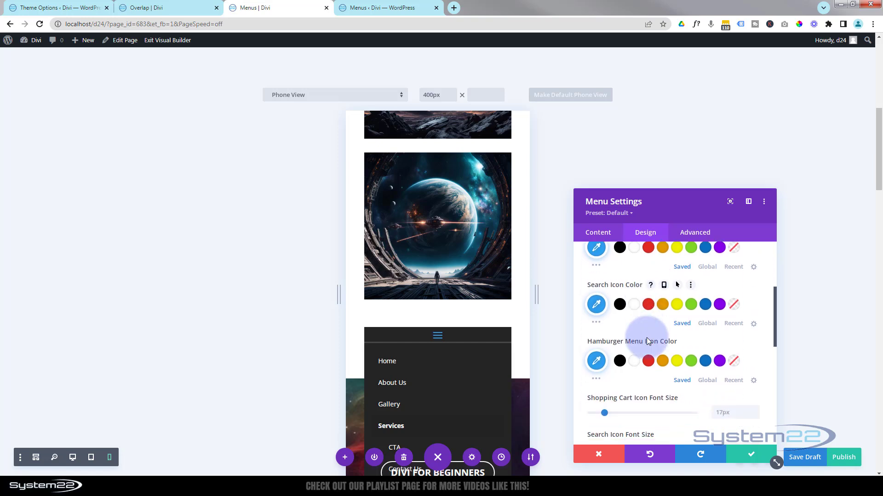
click(635, 363)
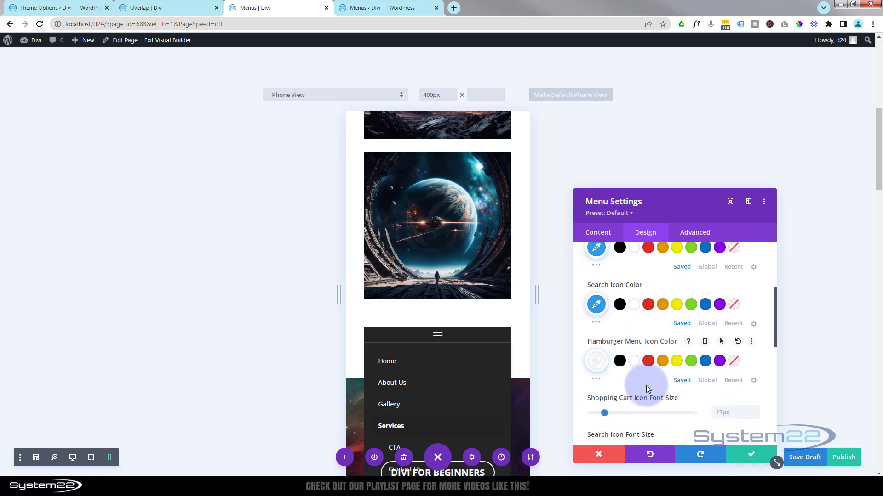
click(596, 367)
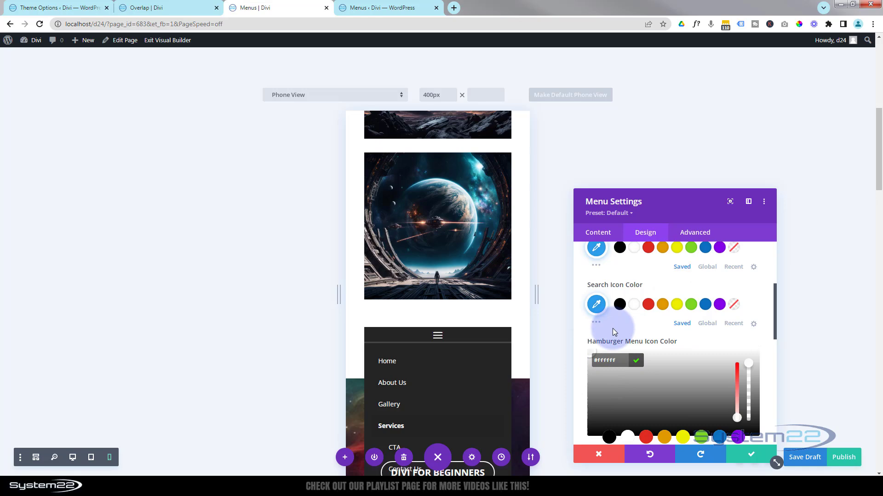
Return the page to desktop view and save the Menu module's changes
click(72, 458)
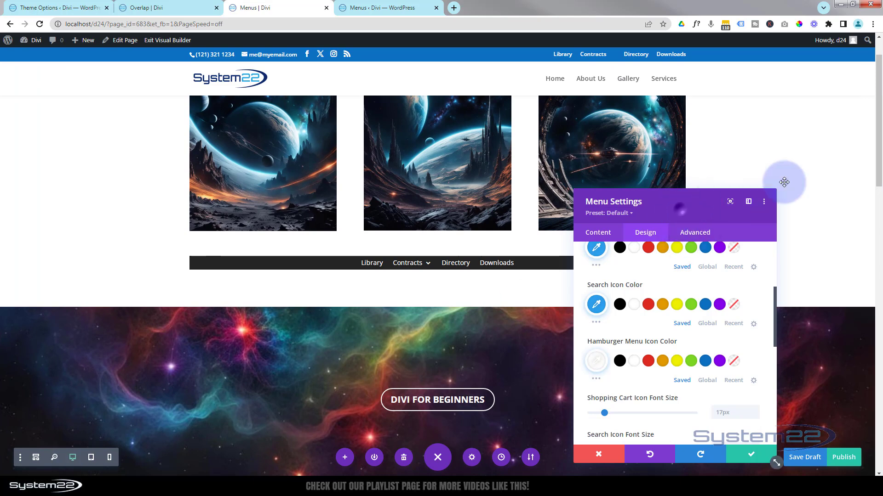
drag(783, 183, 688, 113)
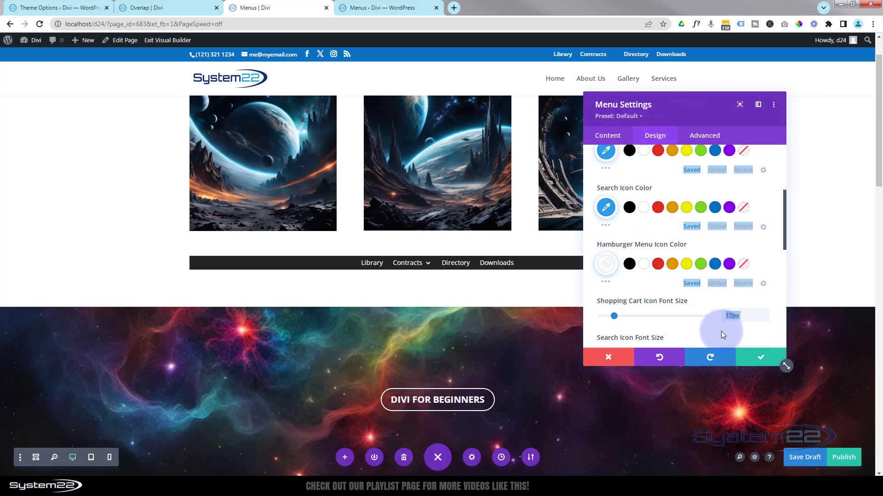
click(761, 361)
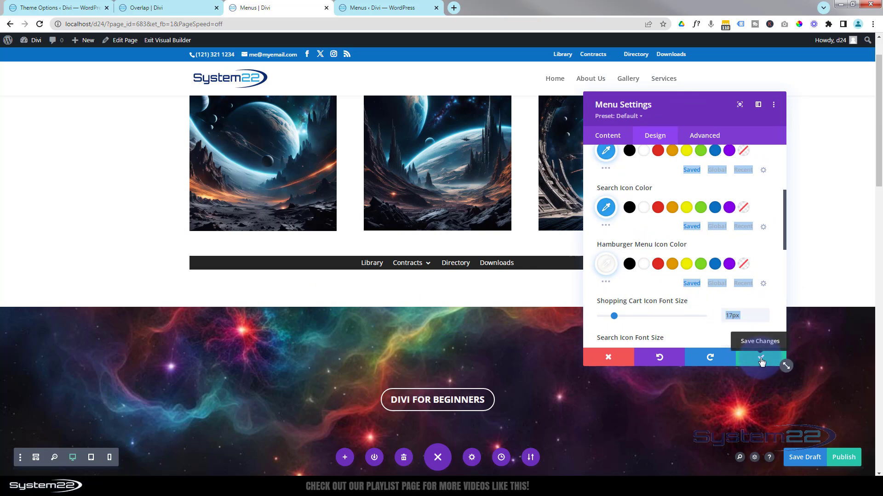
click(762, 361)
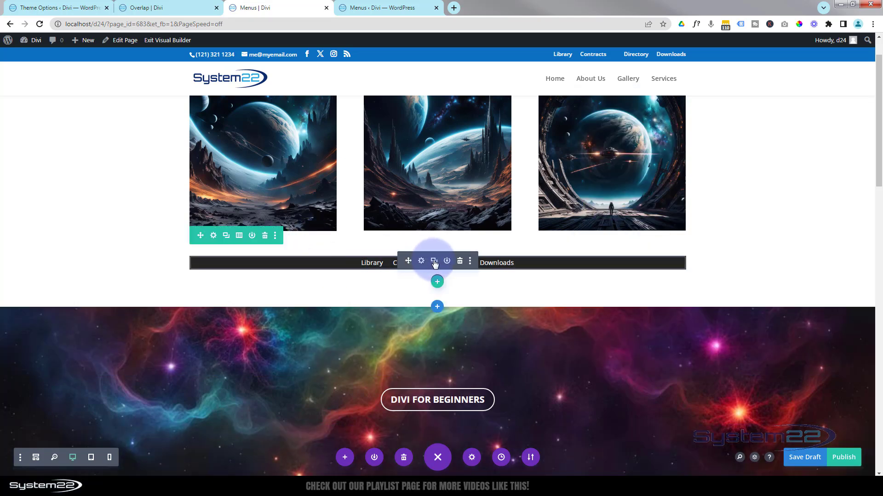
Duplicate the styled Menu module three times below the images
click(434, 263)
click(434, 263)
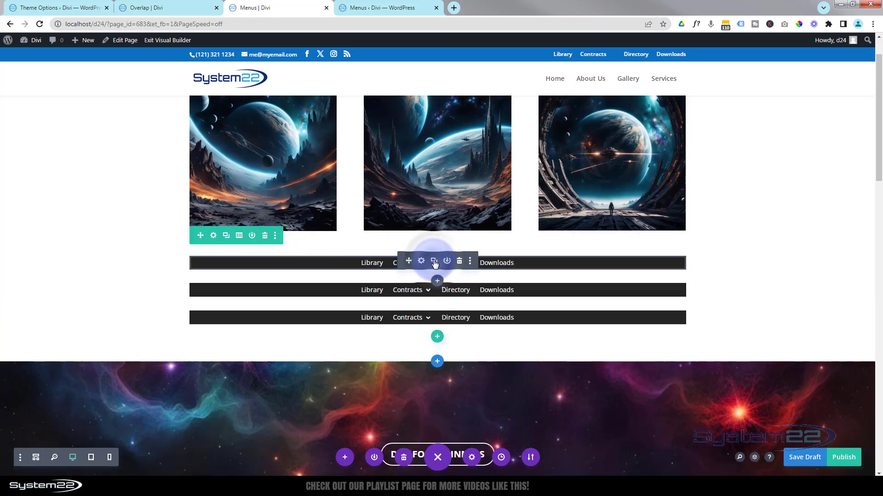
click(434, 263)
drag(408, 261, 581, 265)
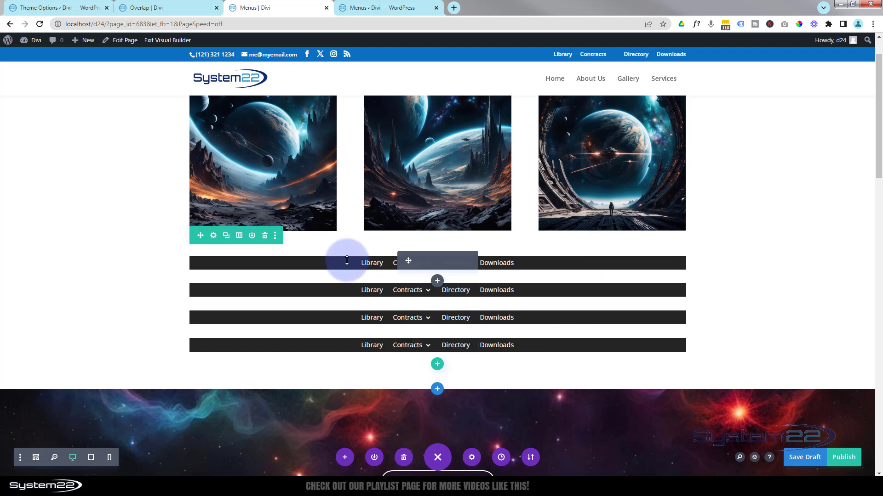
Examine the example menu's shape and hover effect on the Overlap page, and return to the Menus page in the visual builder
click(168, 11)
scroll(352, 252, down, 6)
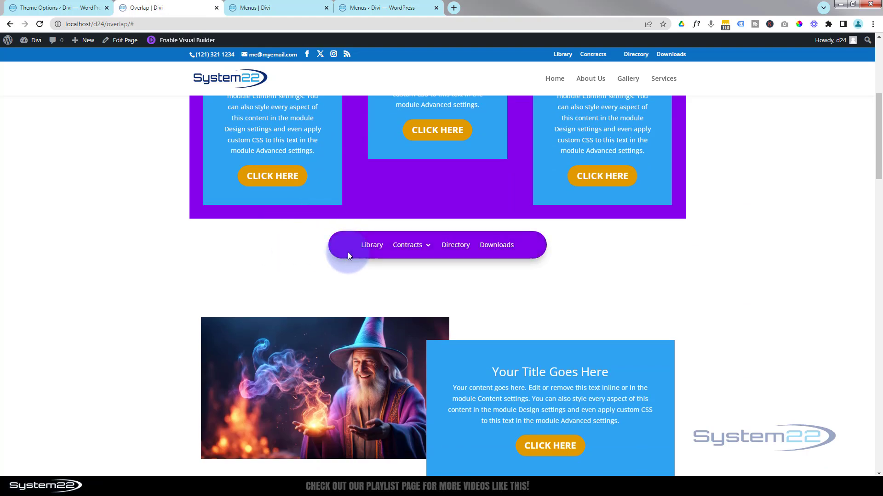
mouse_move(413, 246)
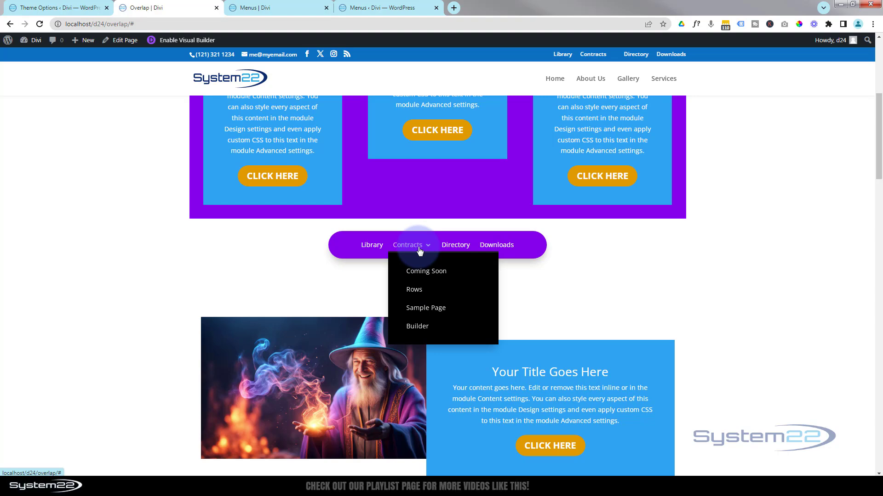
click(298, 8)
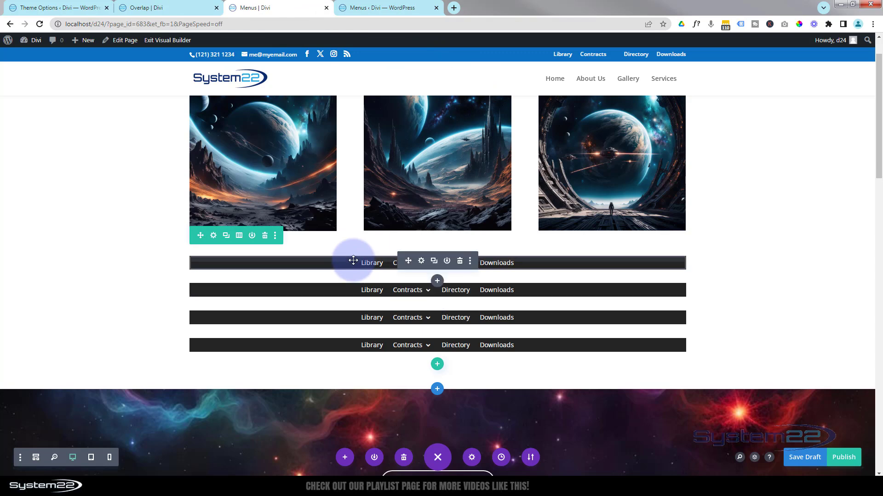
Set the first Menu module's top and bottom padding to 15px, linking the two values
click(422, 261)
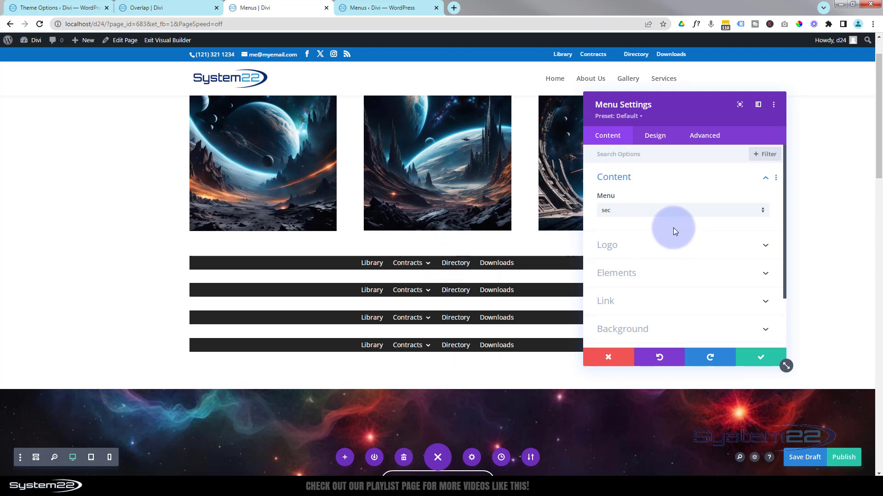
click(654, 137)
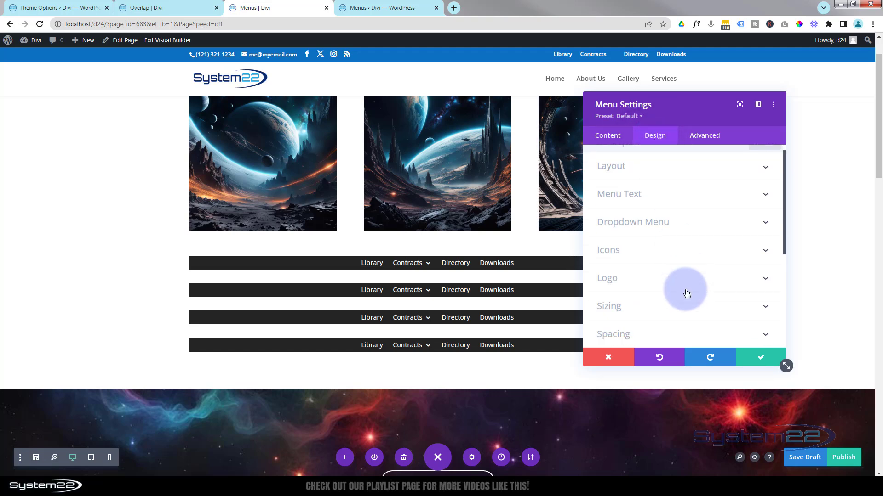
scroll(681, 299, down, 1)
click(677, 299)
click(607, 237)
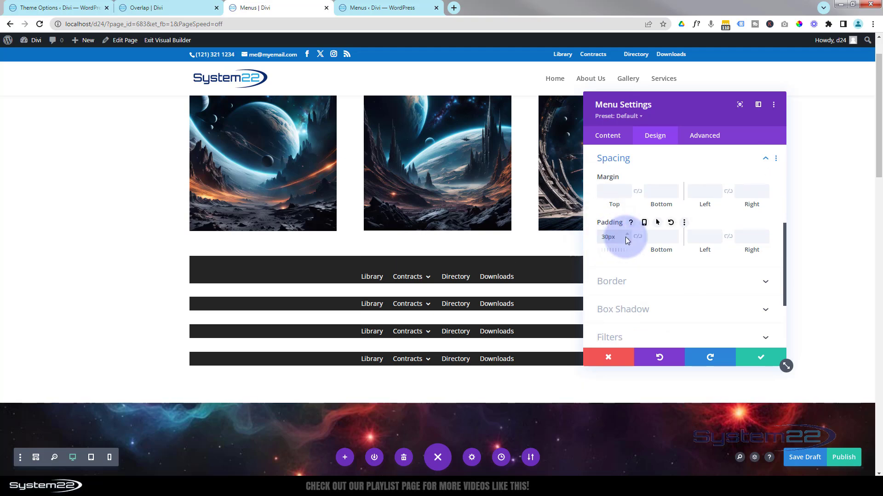
drag(604, 237, 608, 236)
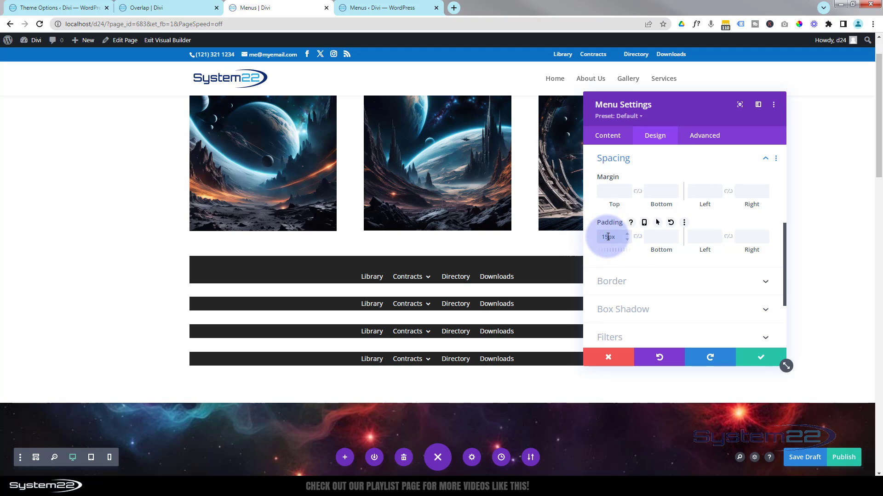
text(15)
click(634, 237)
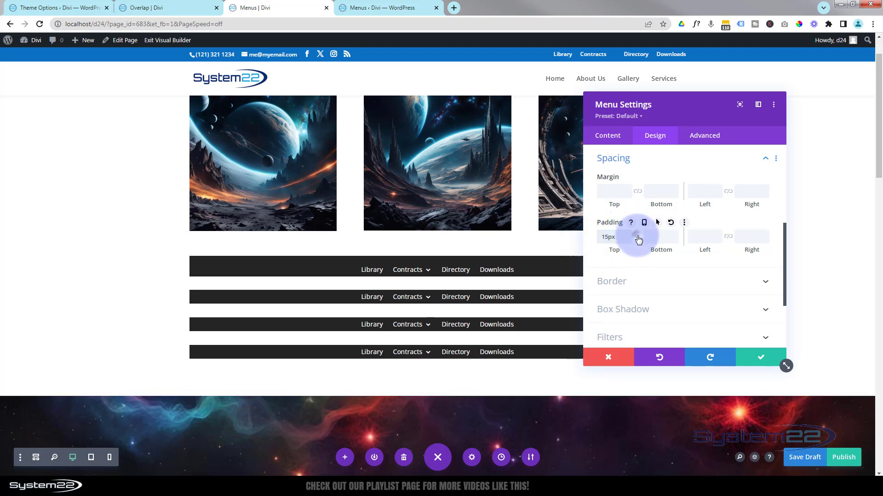
click(637, 237)
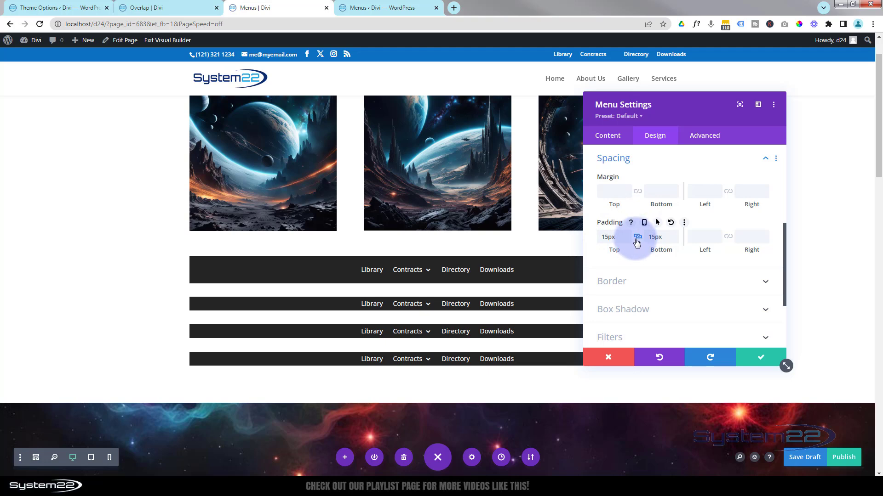
click(667, 239)
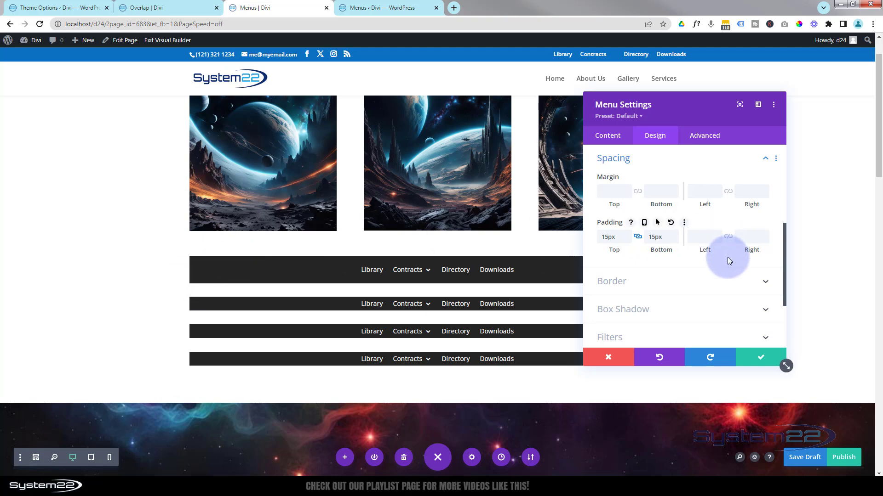
Round all four corners of the first Menu module's border by 50px
click(696, 279)
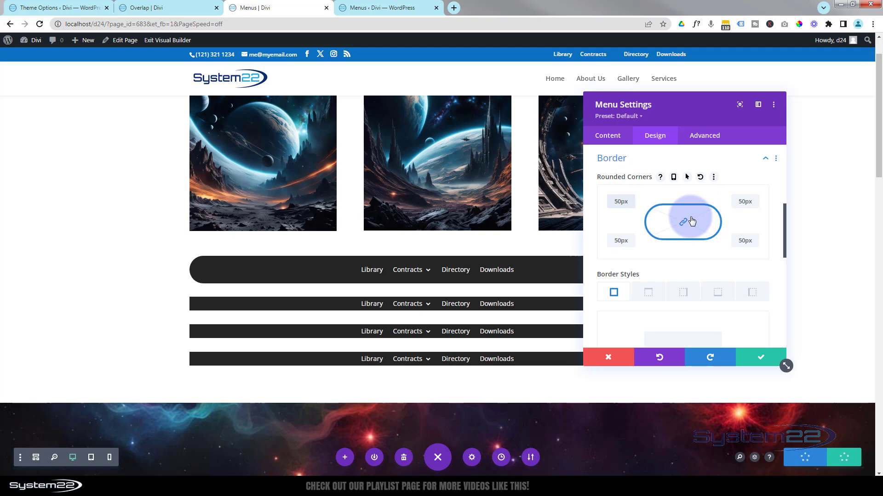
Set the first Menu module's maximum width to 450px and center the module in its row
drag(716, 112, 836, 104)
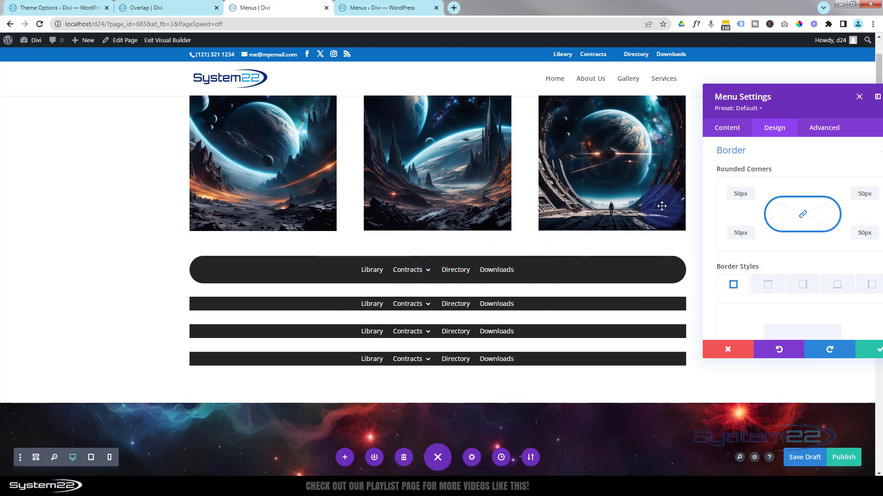
click(769, 158)
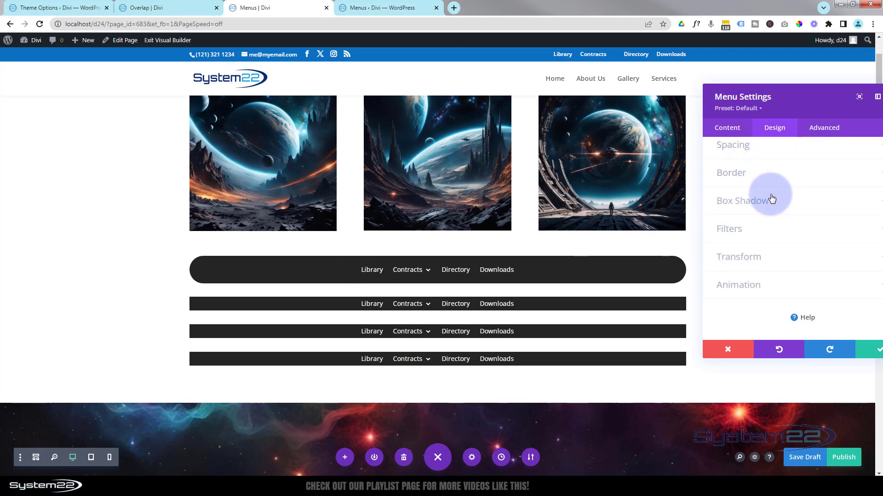
scroll(771, 197, up, 1)
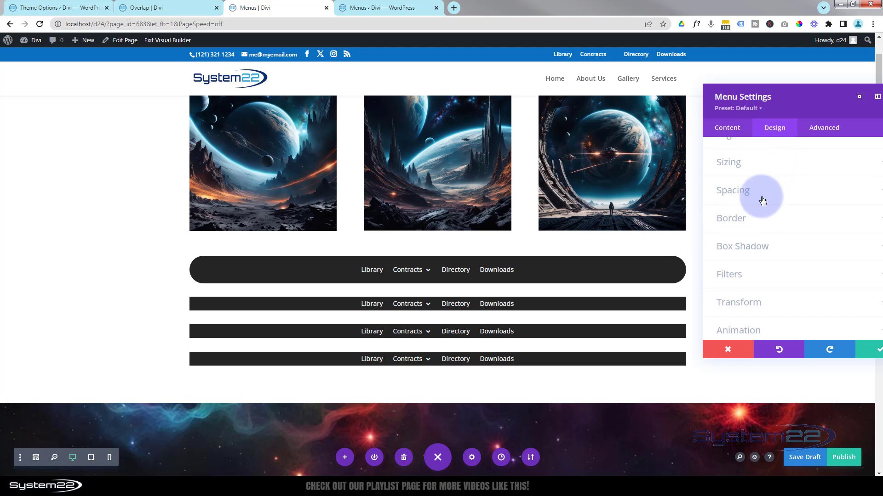
click(781, 167)
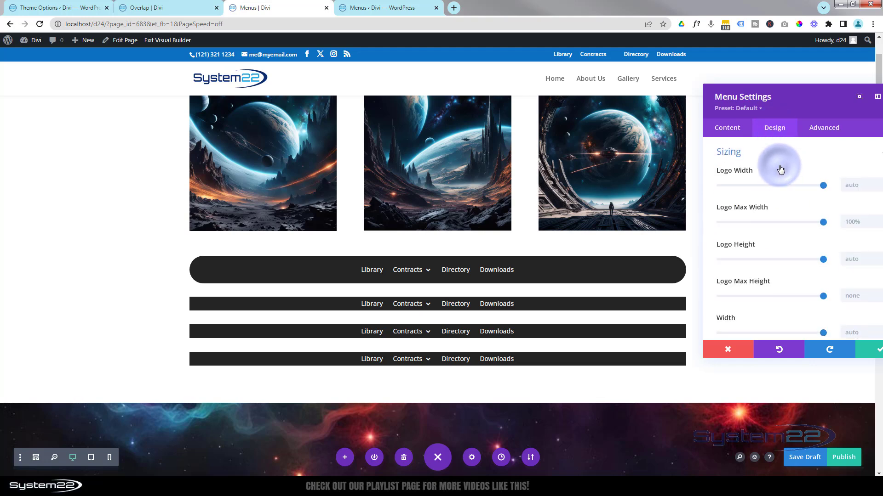
drag(789, 108, 709, 104)
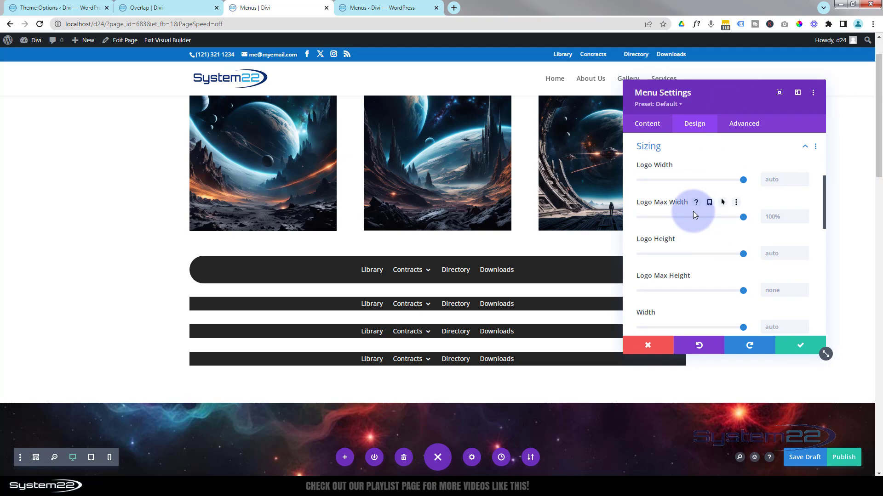
scroll(694, 203, down, 2)
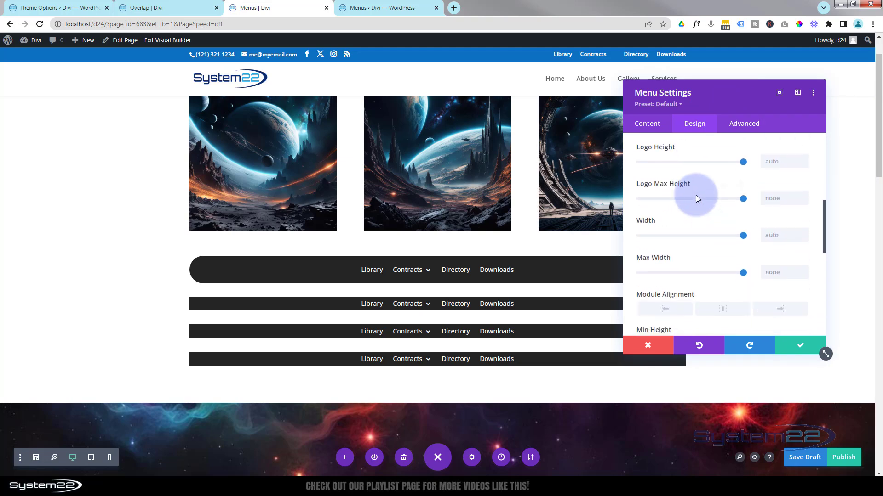
scroll(696, 195, down, 1)
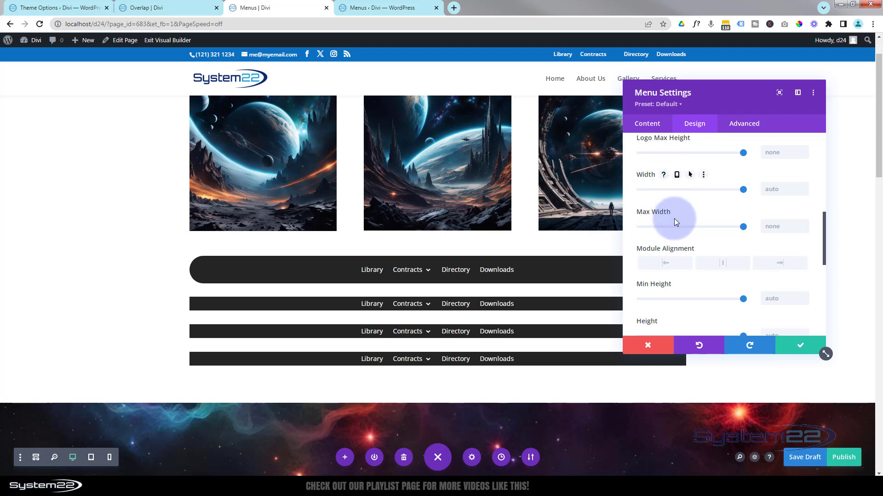
click(768, 226)
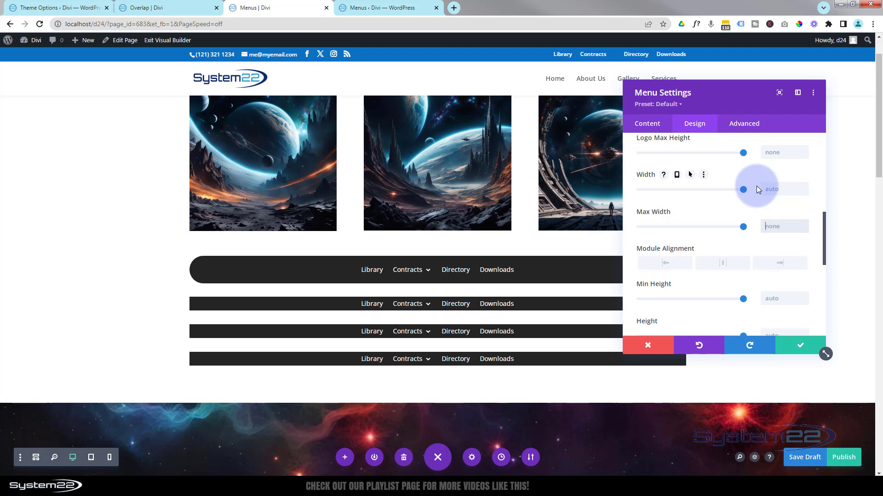
text(450%)
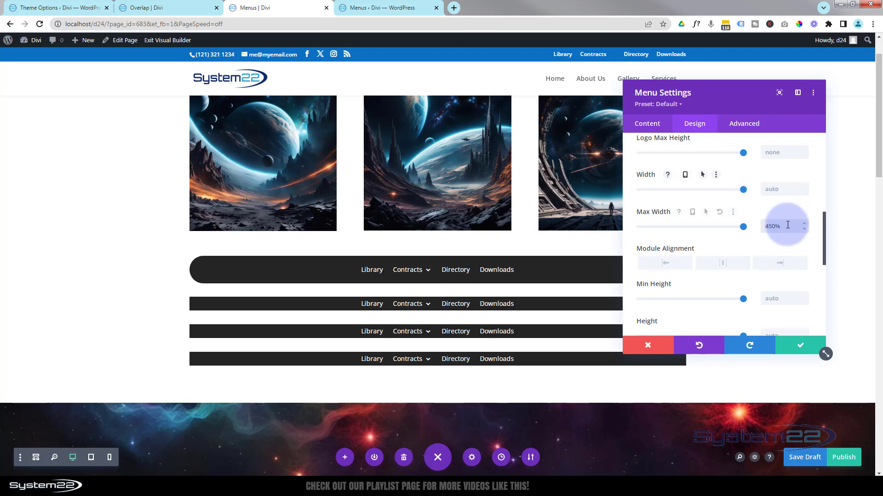
drag(787, 224, 774, 230)
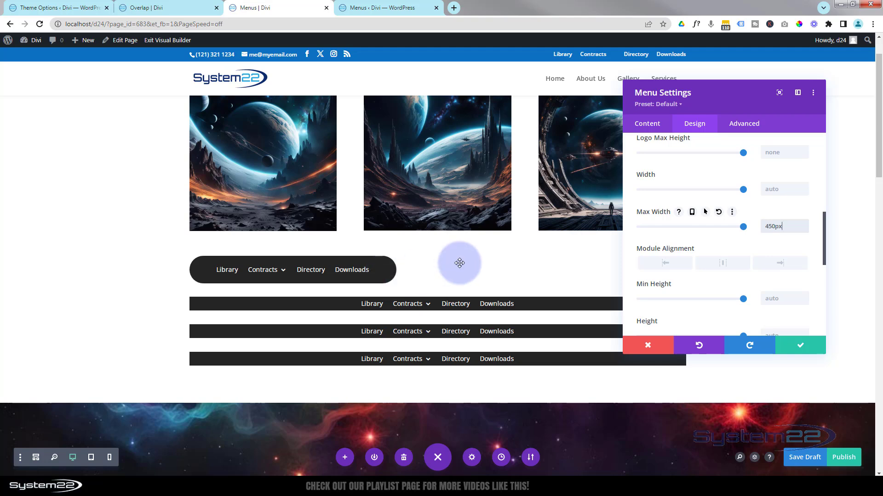
click(722, 263)
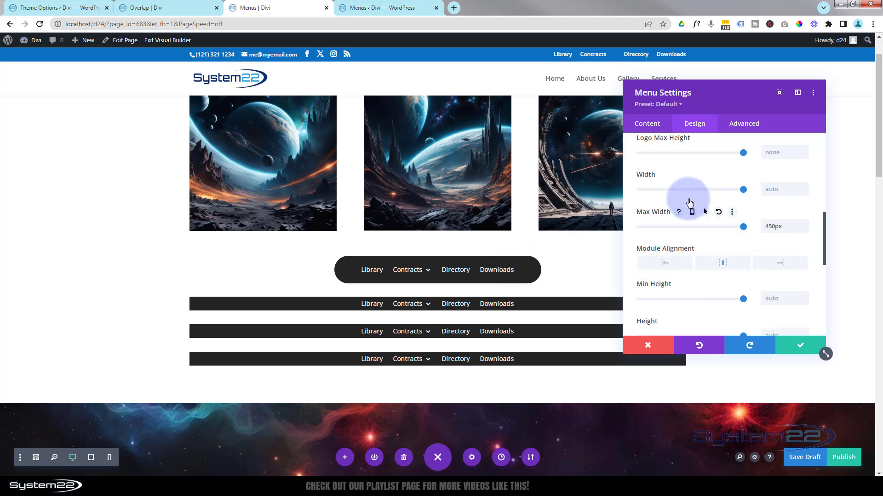
Give the first Menu module a purple #8300e9 background on hover, keeping the dark desktop background
click(651, 129)
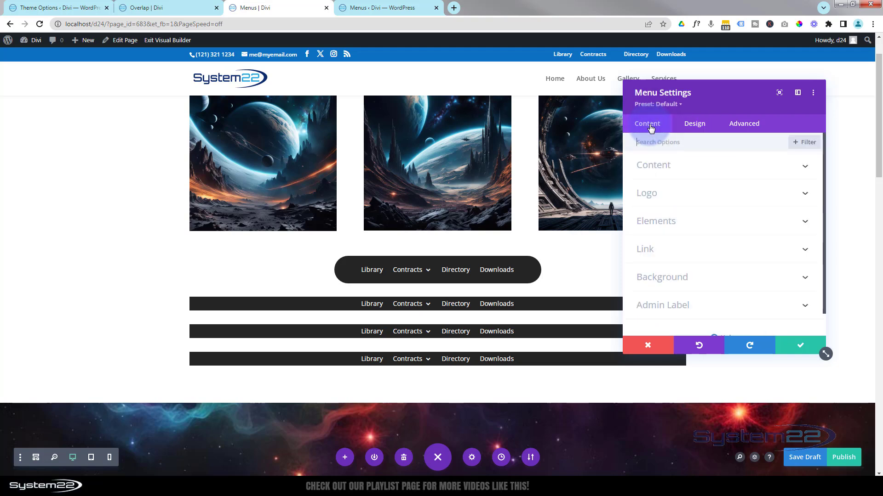
click(701, 278)
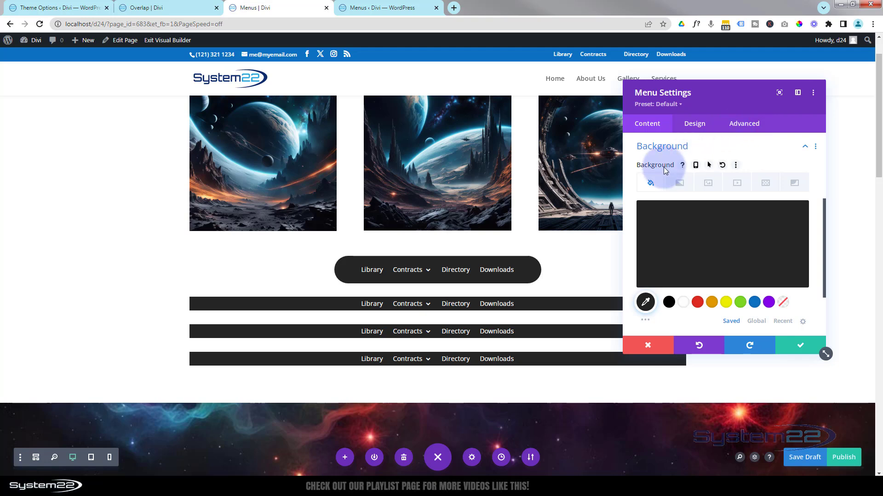
click(709, 165)
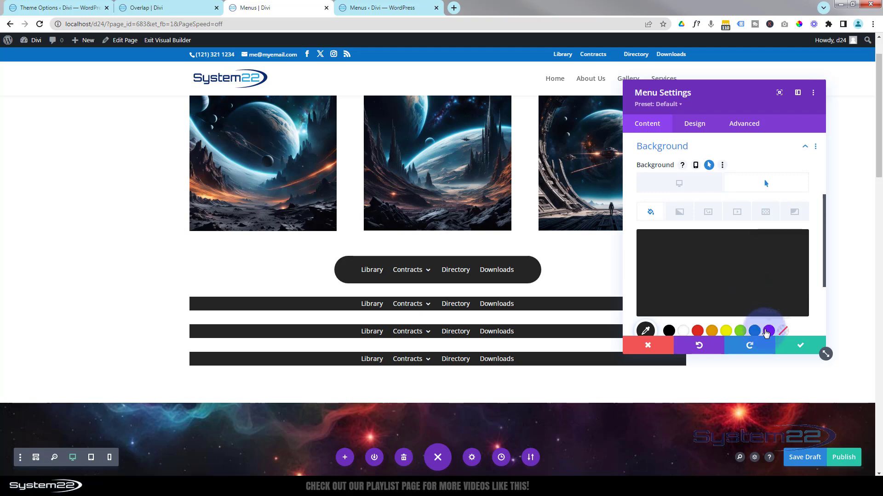
click(767, 331)
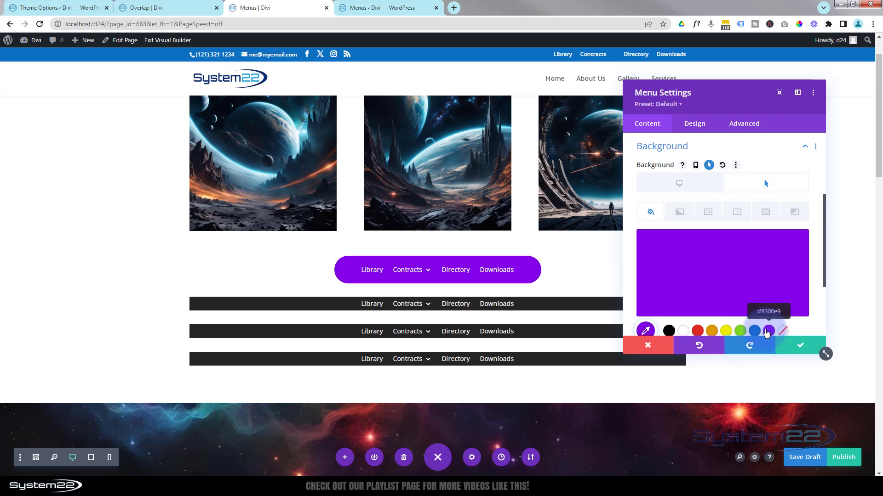
click(683, 184)
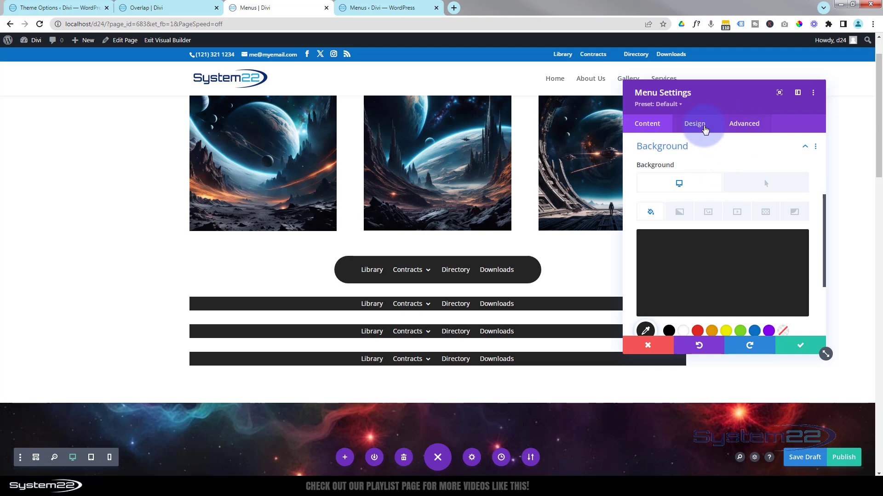
Set the first Menu module's transition duration to 600ms and its speed curve to Ease-In-Out
click(750, 126)
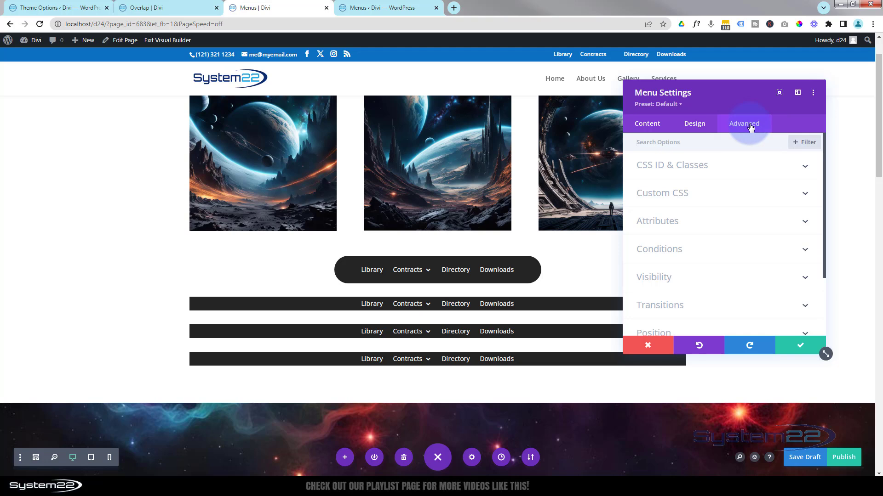
click(716, 308)
click(782, 179)
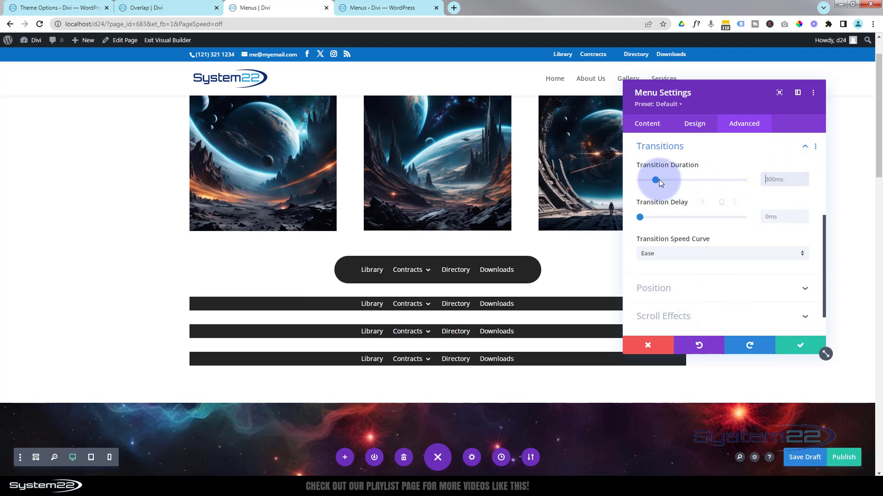
mouse_move(657, 183)
mouse_down()
mouse_move(681, 182)
mouse_move(673, 179)
mouse_up()
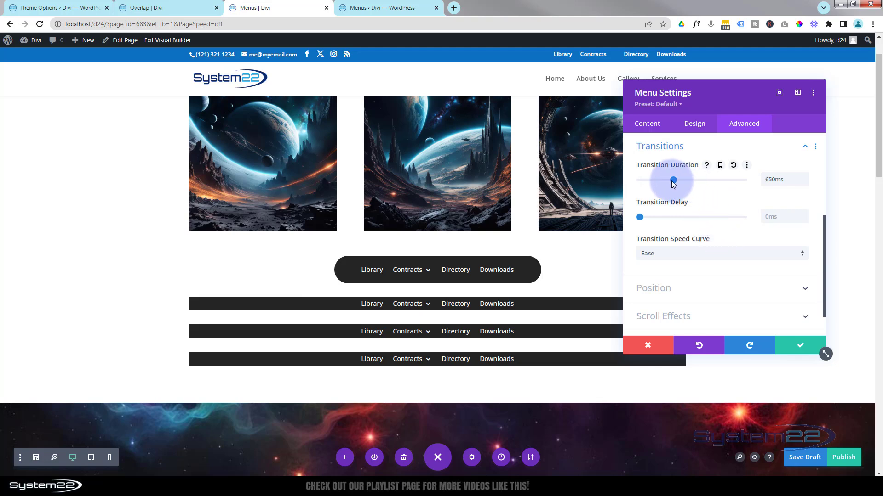
click(806, 180)
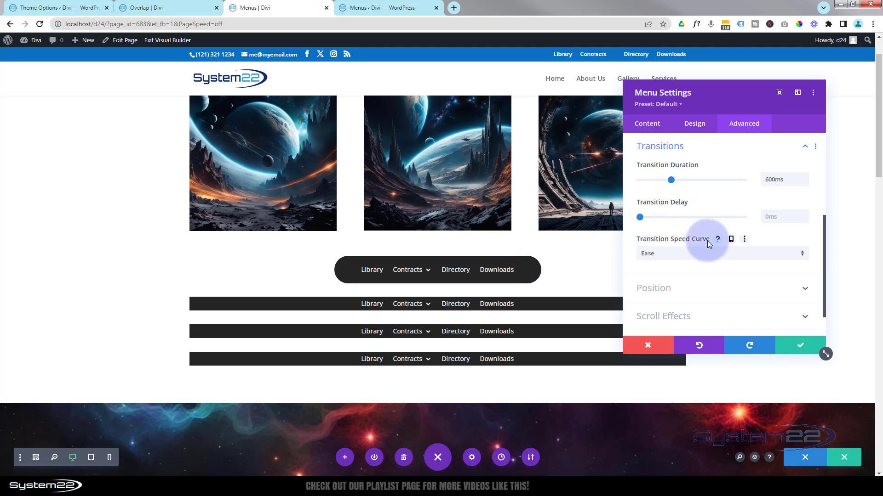
click(711, 258)
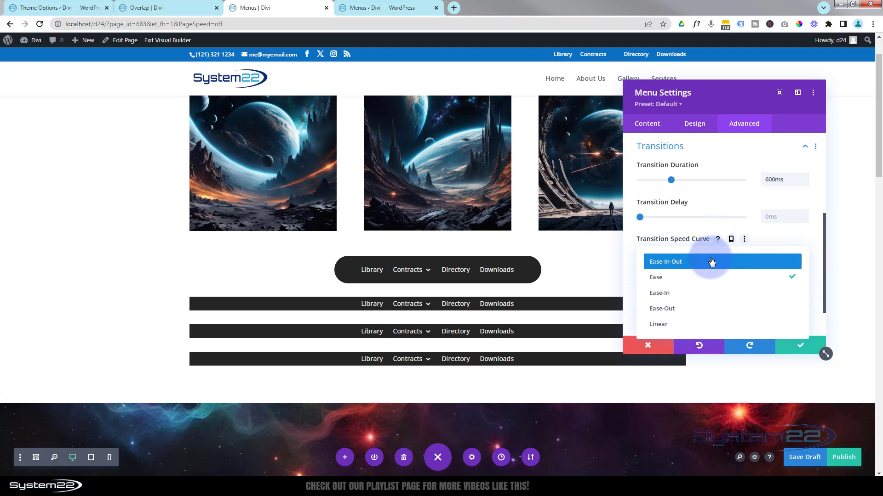
click(711, 262)
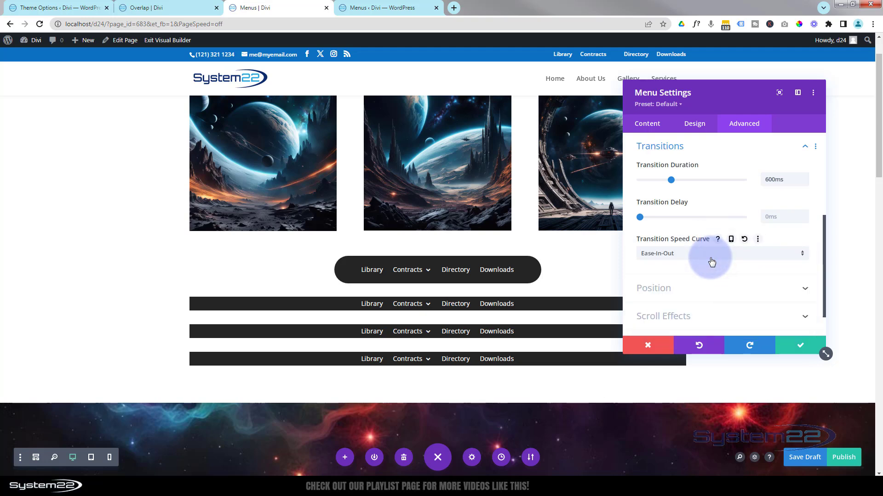
Apply the box shadow preset that casts a soft shadow below the first Menu module, and save the module settings
click(694, 123)
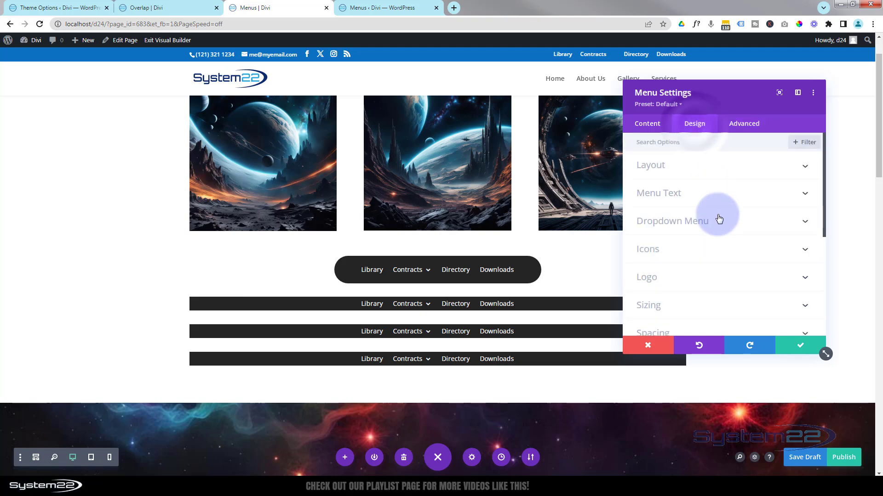
scroll(719, 219, down, 1)
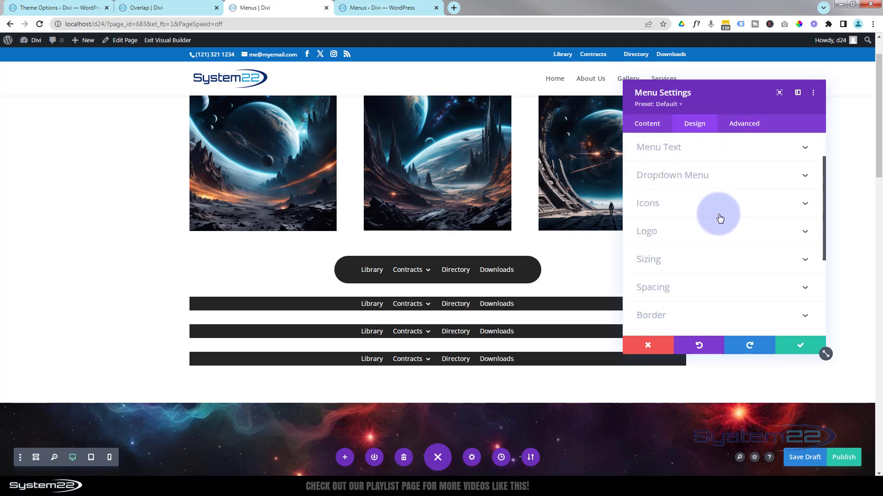
scroll(719, 218, down, 1)
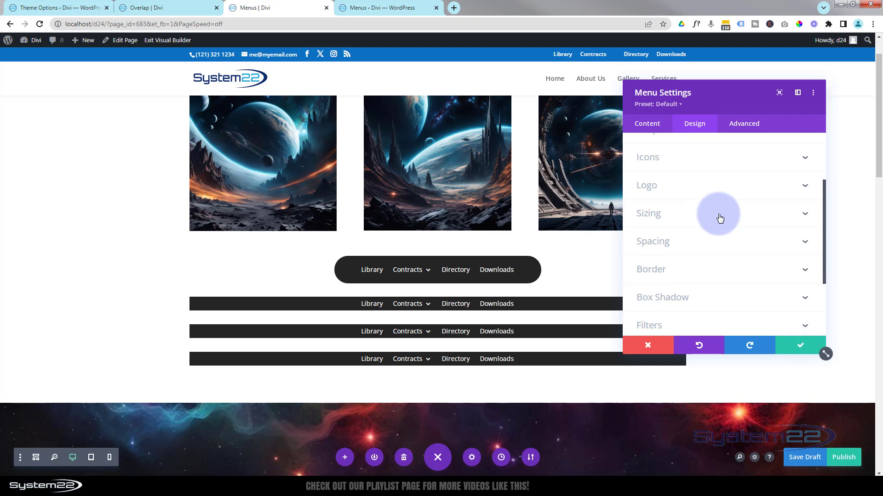
click(719, 296)
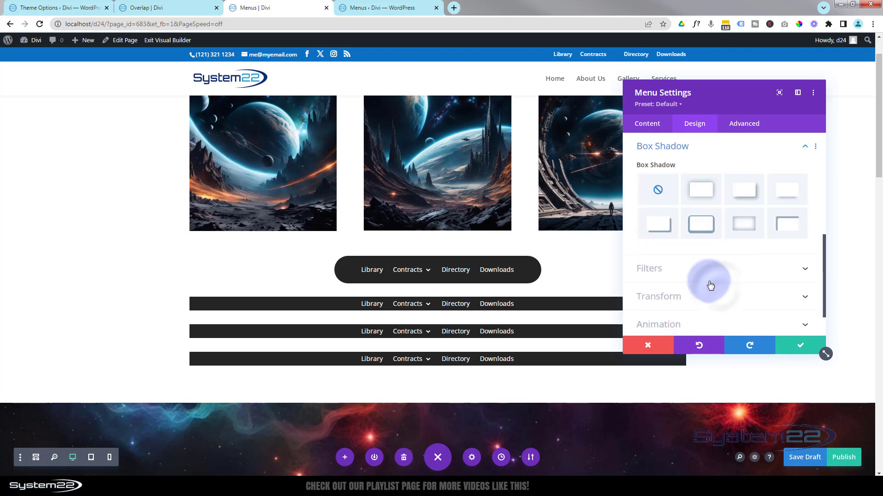
click(783, 192)
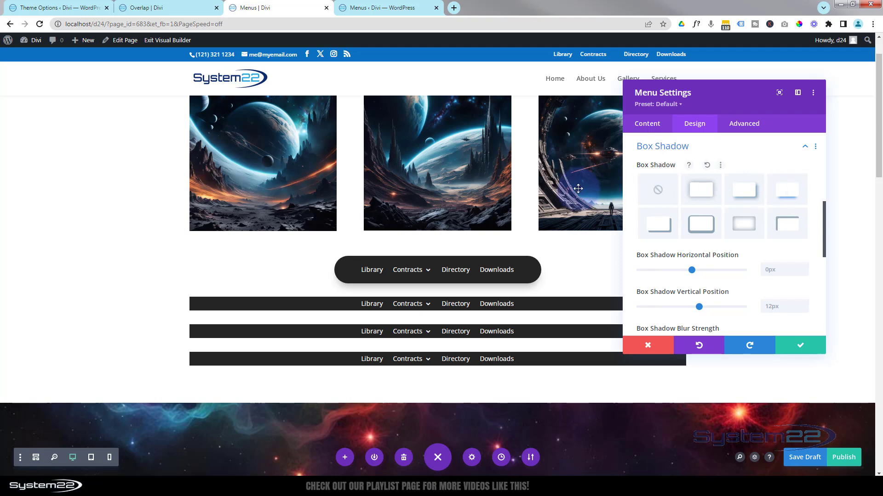
click(800, 346)
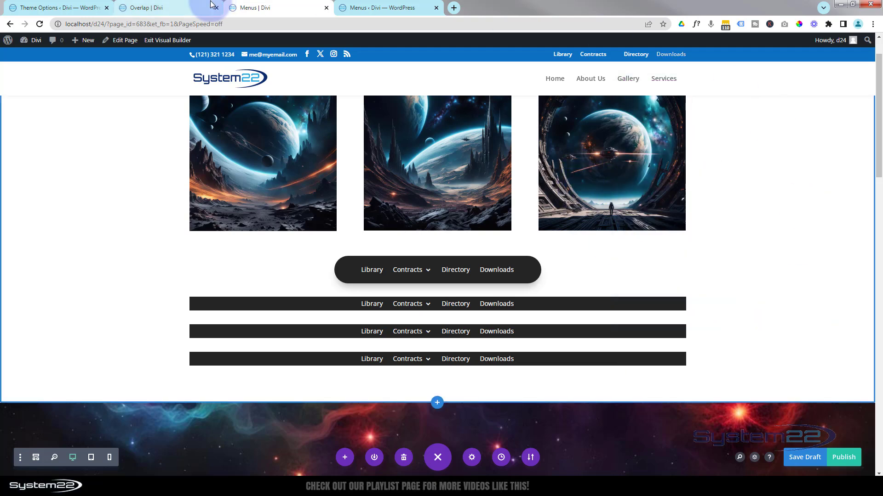
Examine the rounded example menu's hover effect and the full-width blue logo menu on the Overlap page, and return to the Menus page
click(194, 7)
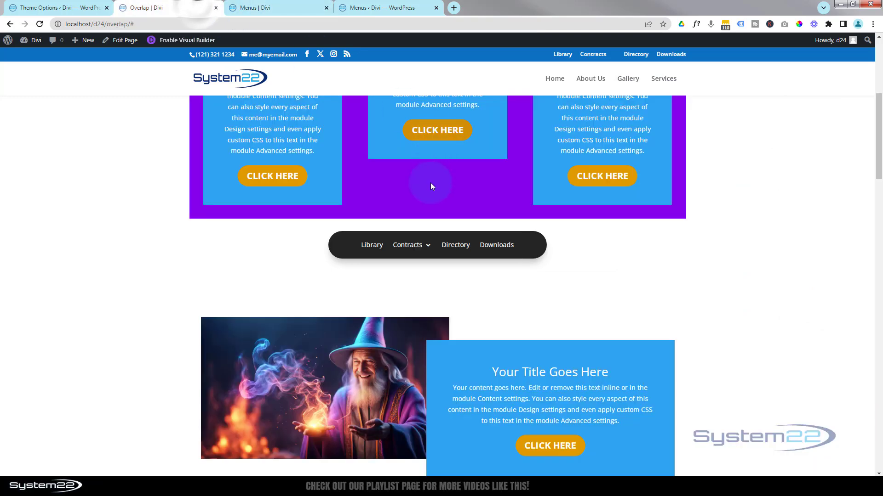
click(445, 246)
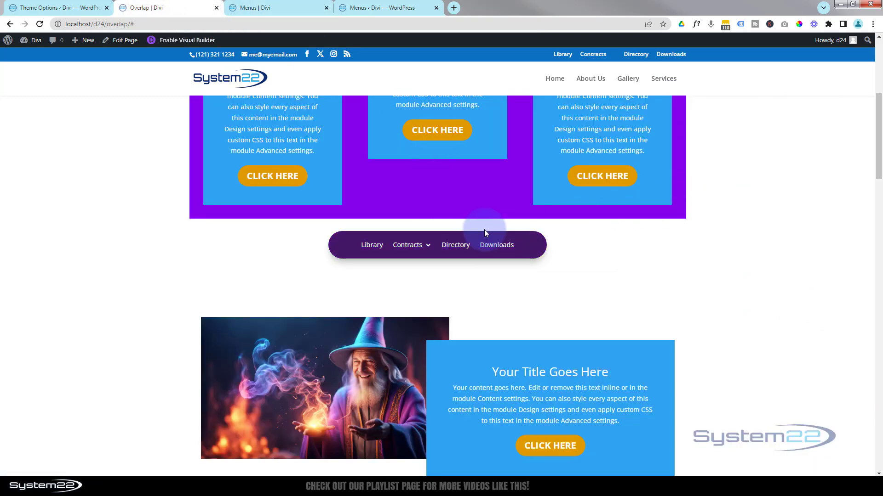
click(428, 248)
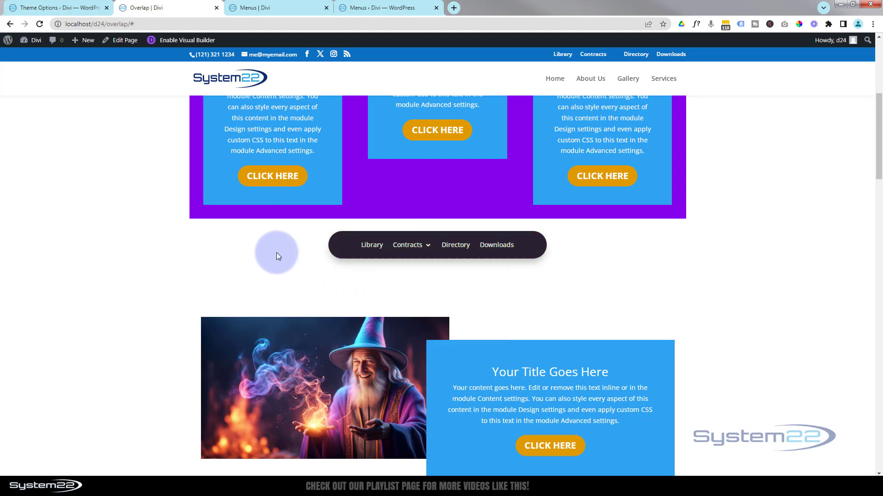
scroll(279, 242, down, 5)
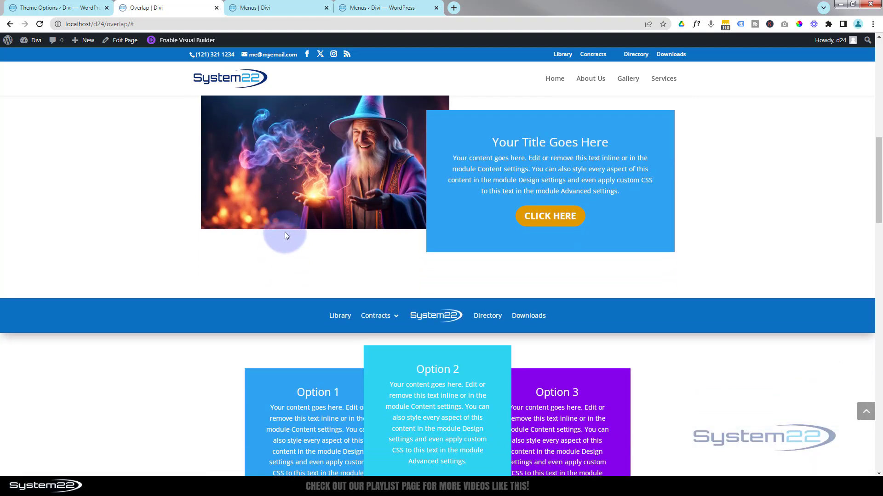
click(280, 6)
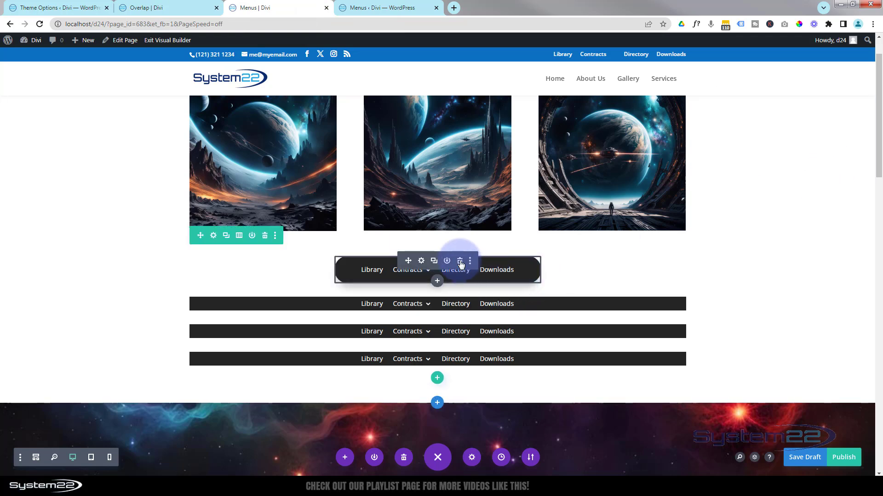
Delete the rounded Menu module from the stack of menus below the three images
click(459, 262)
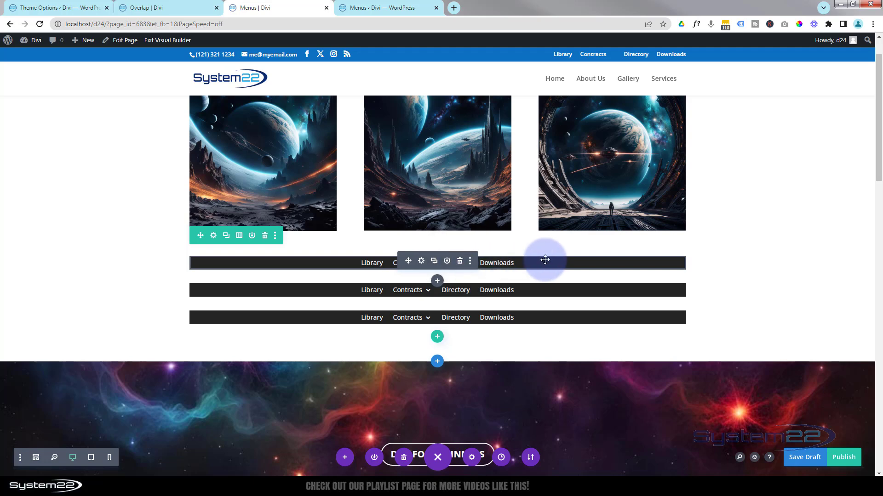
Add a single-column row below the remaining menus and move the lowest Menu module into it
click(437, 339)
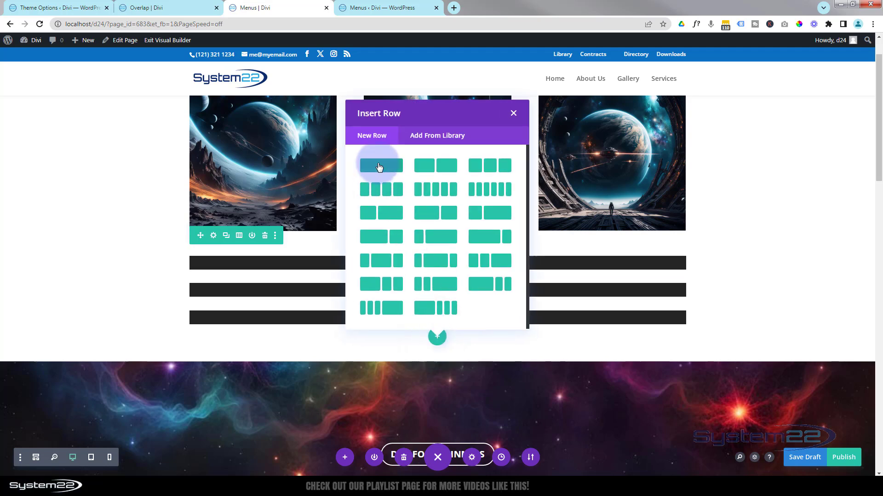
click(379, 166)
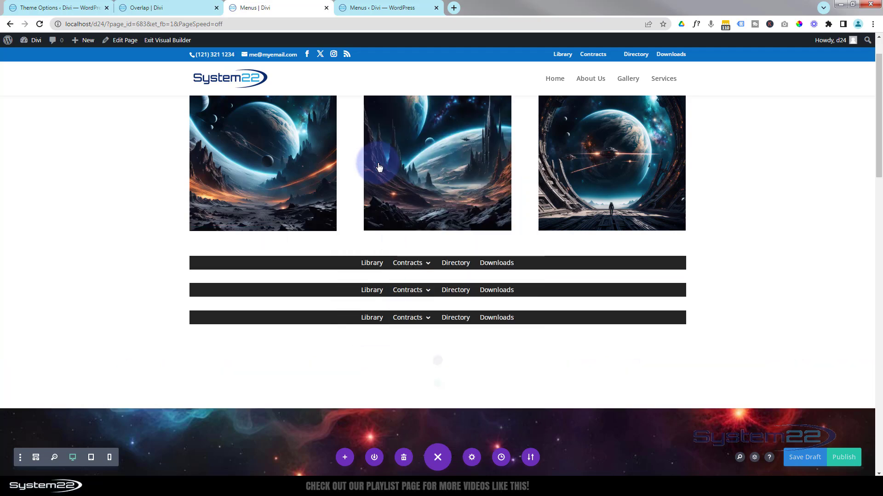
click(510, 74)
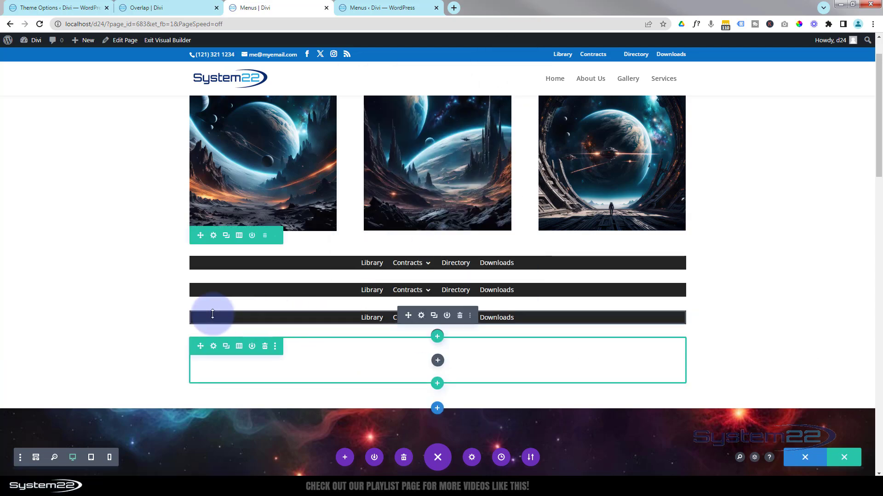
mouse_move(408, 315)
mouse_down()
mouse_move(404, 366)
mouse_move(404, 357)
mouse_up()
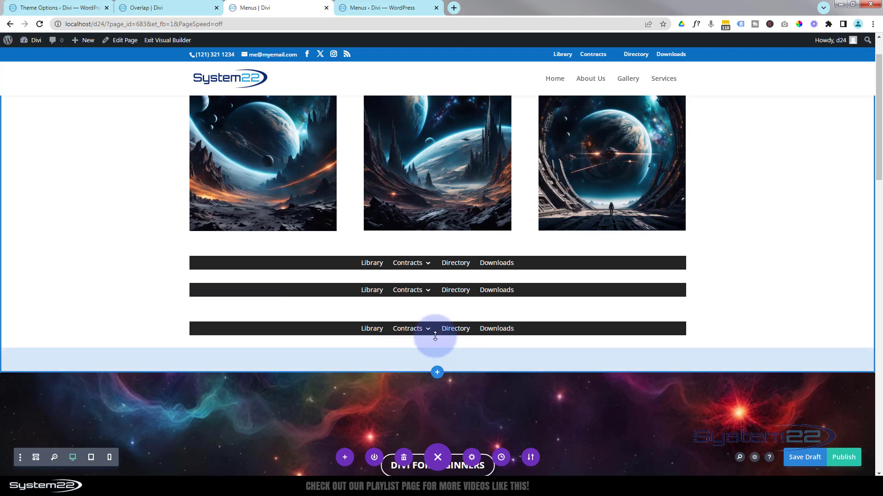
mouse_move(437, 342)
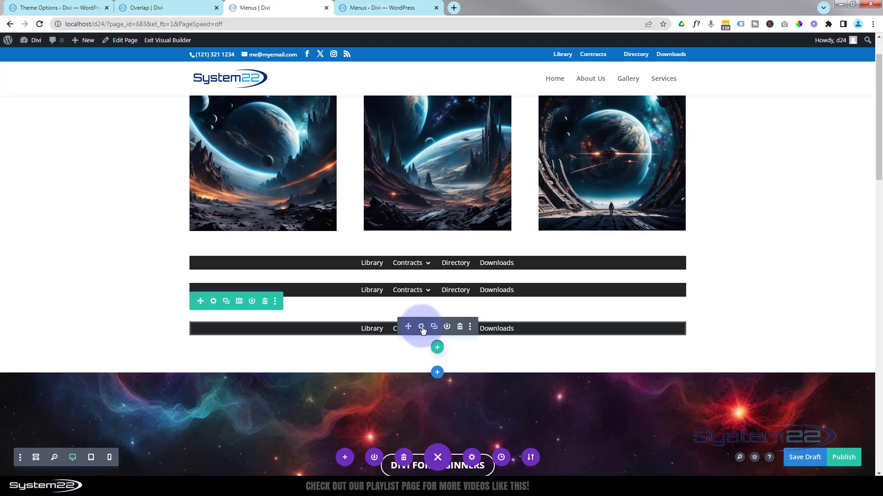
Add the white System22 image from the media library as the logo of the menu in the new row
click(421, 327)
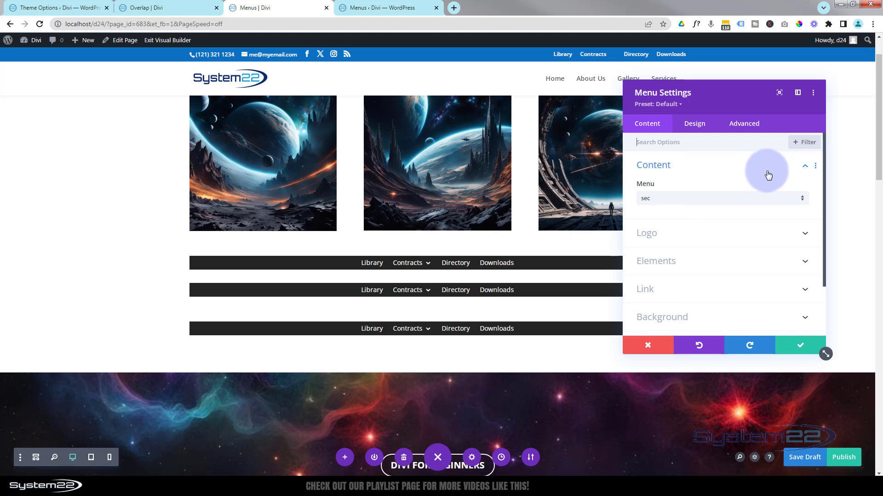
click(699, 234)
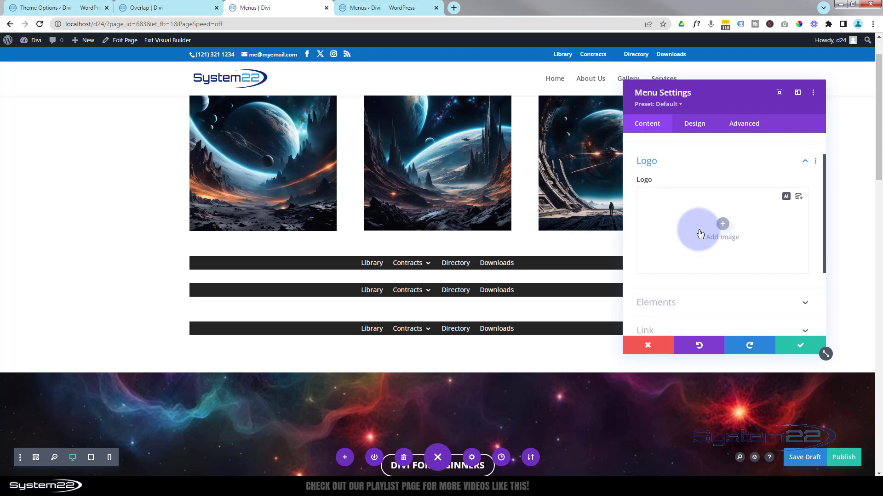
click(722, 213)
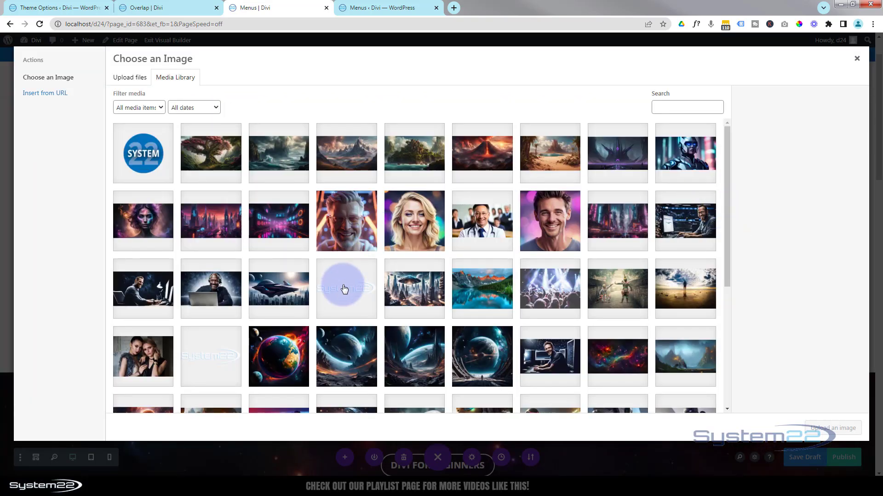
click(344, 290)
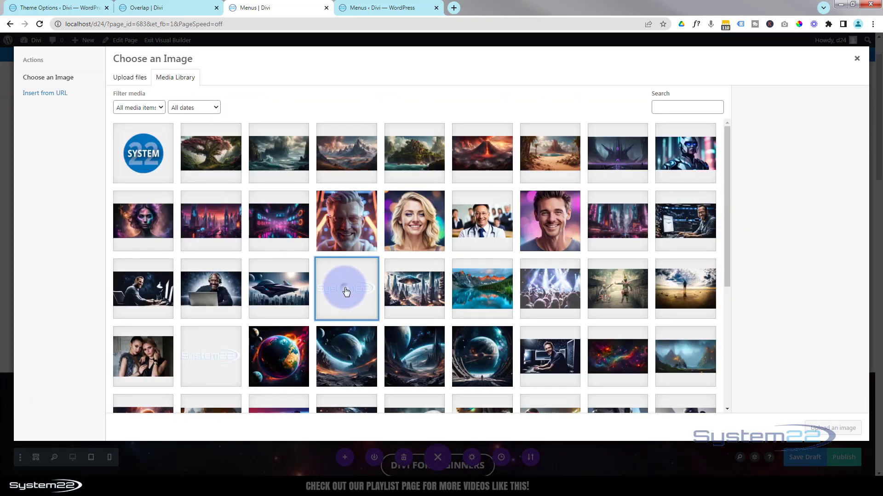
click(828, 429)
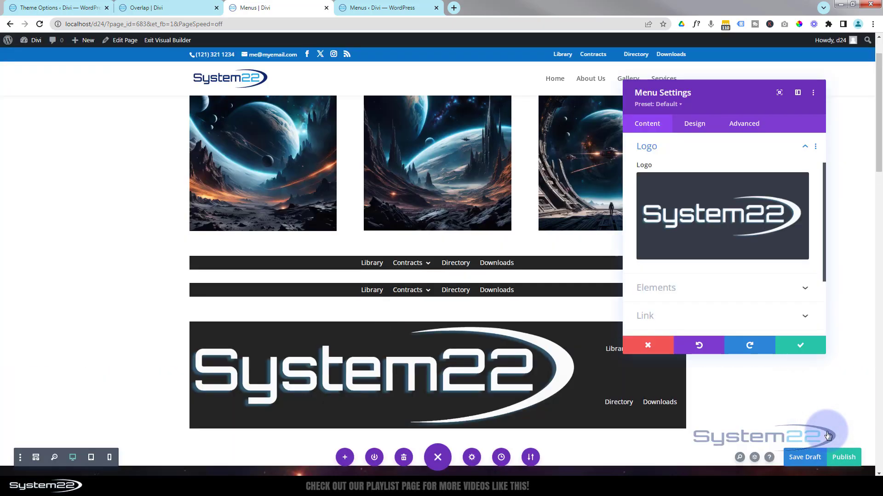
Set the logo width of the menu in the new row to 16%
scroll(754, 401, down, 3)
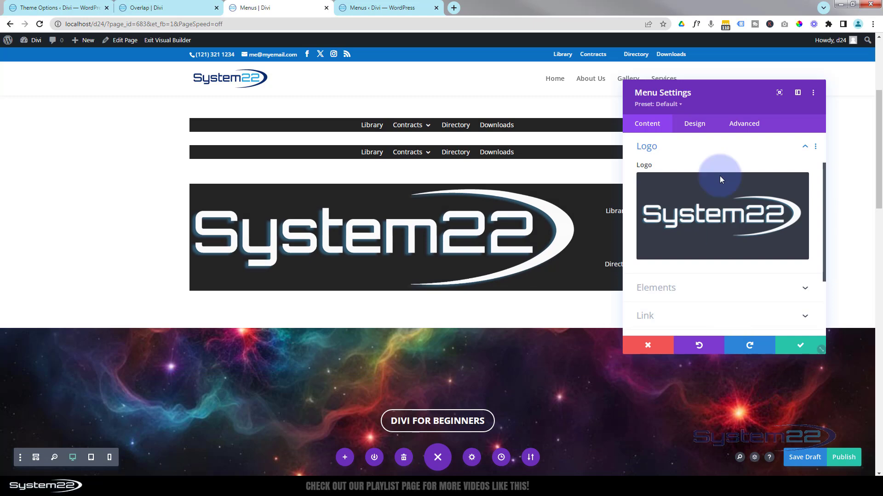
drag(738, 105, 754, 98)
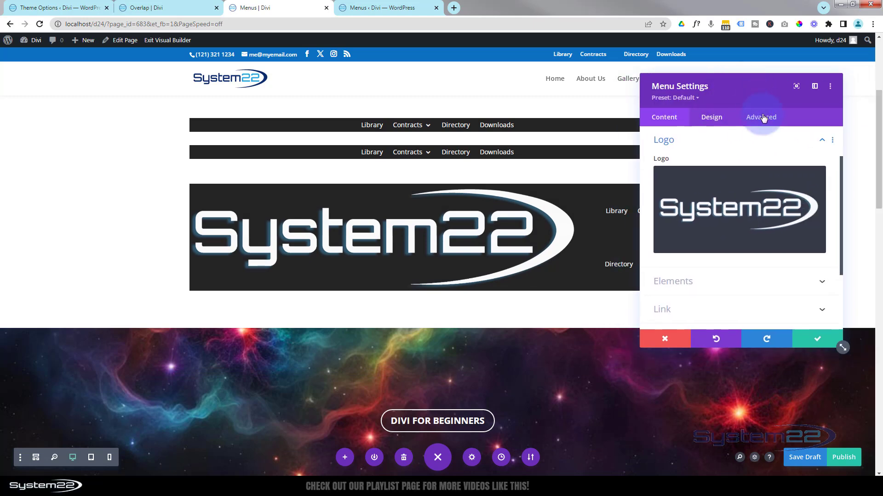
click(714, 121)
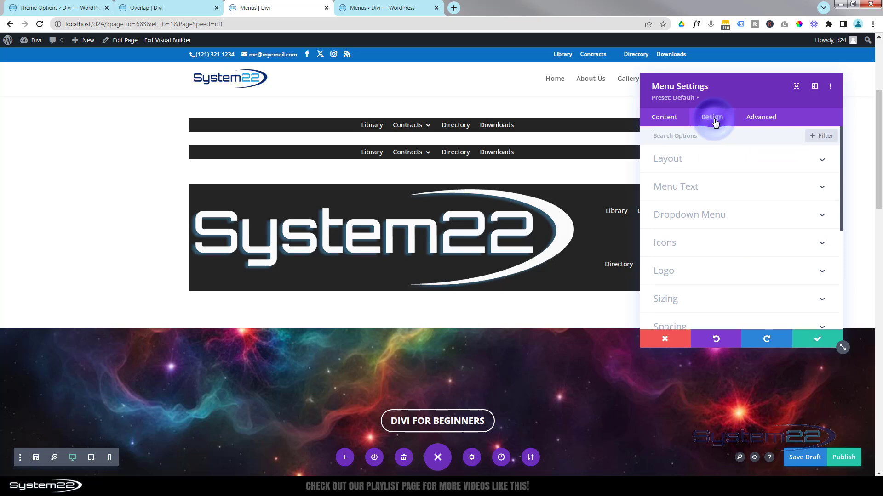
click(697, 276)
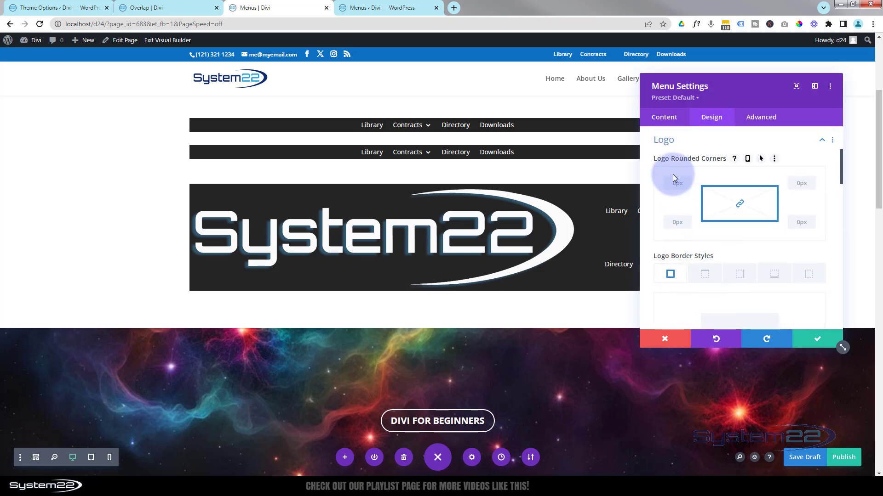
scroll(693, 244, down, 2)
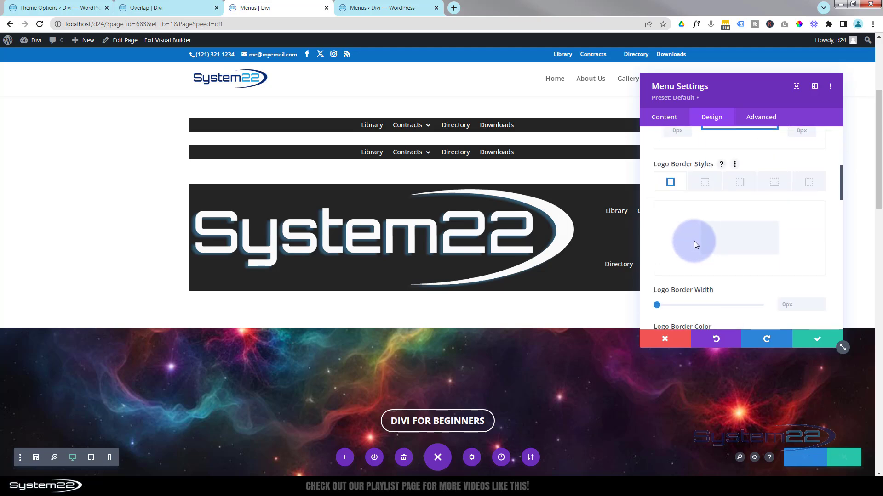
scroll(697, 237, up, 3)
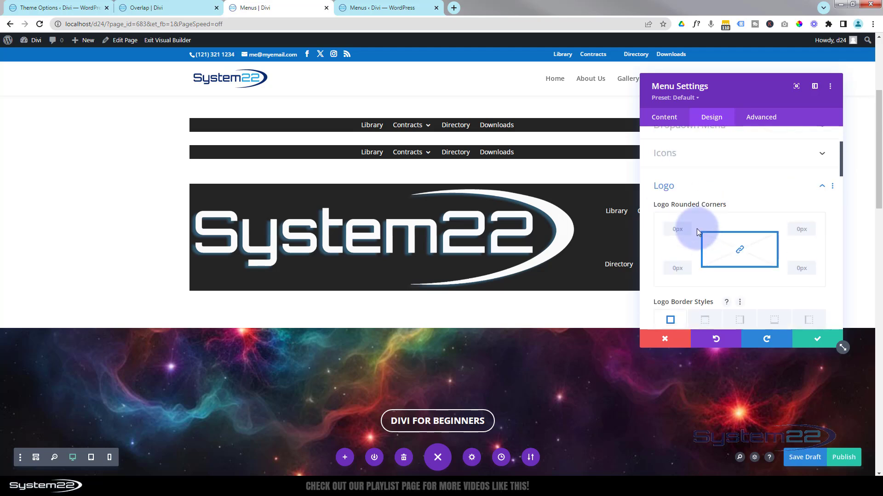
click(688, 187)
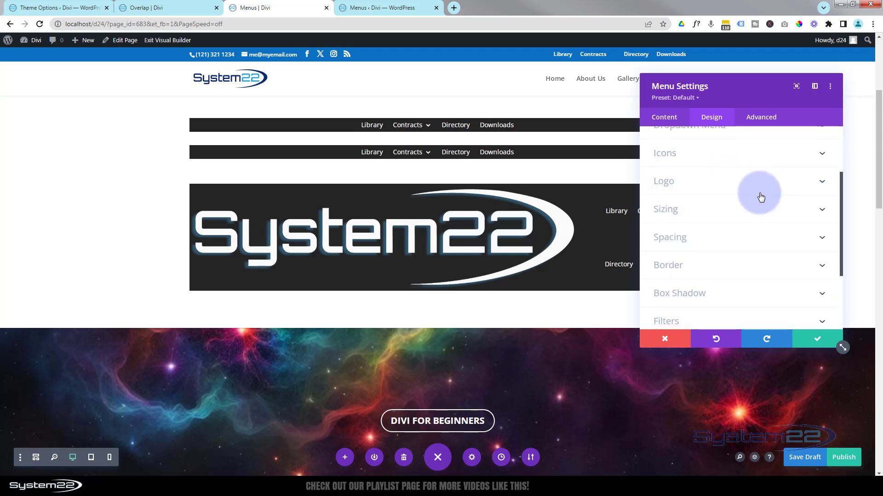
click(728, 218)
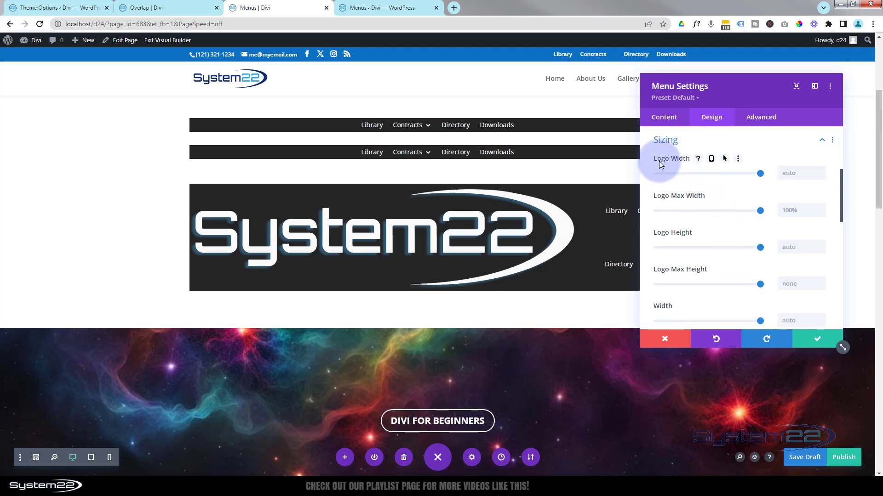
drag(753, 172, 676, 175)
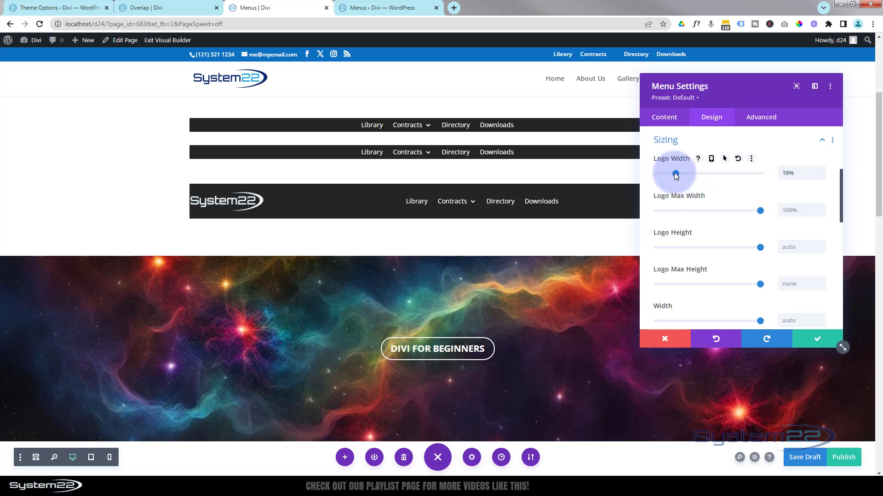
drag(676, 174, 674, 174)
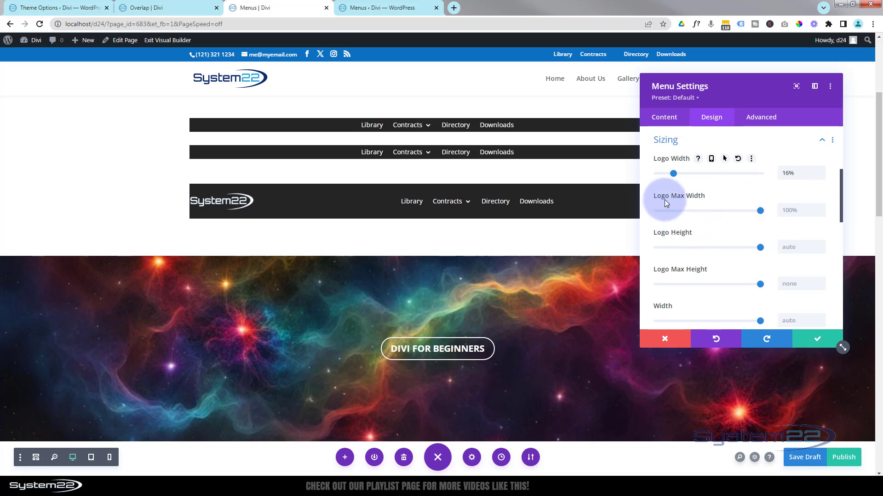
click(805, 211)
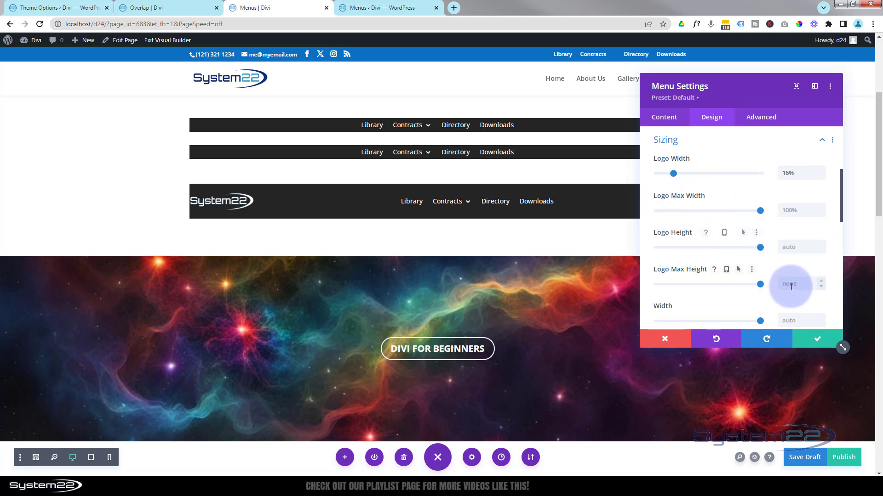
scroll(720, 263, down, 2)
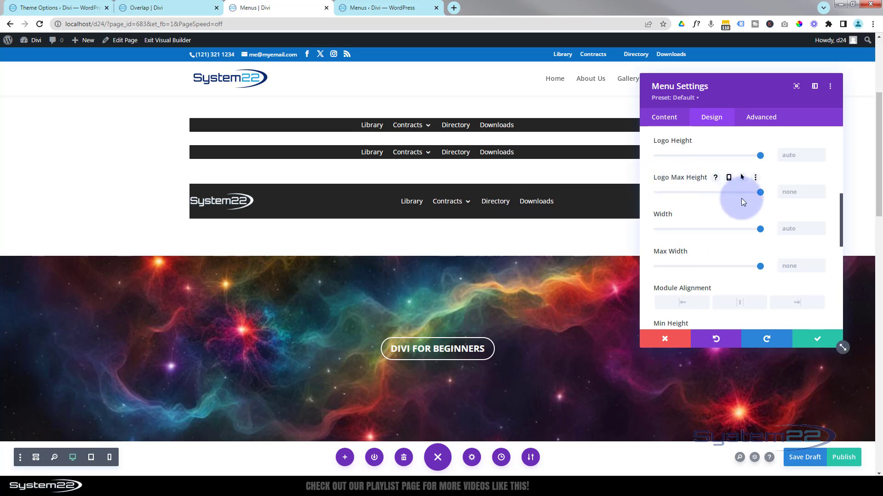
Try the Centered layout style on the logo menu and set the style to Inline Centered Logo
scroll(725, 222, up, 6)
scroll(726, 211, up, 2)
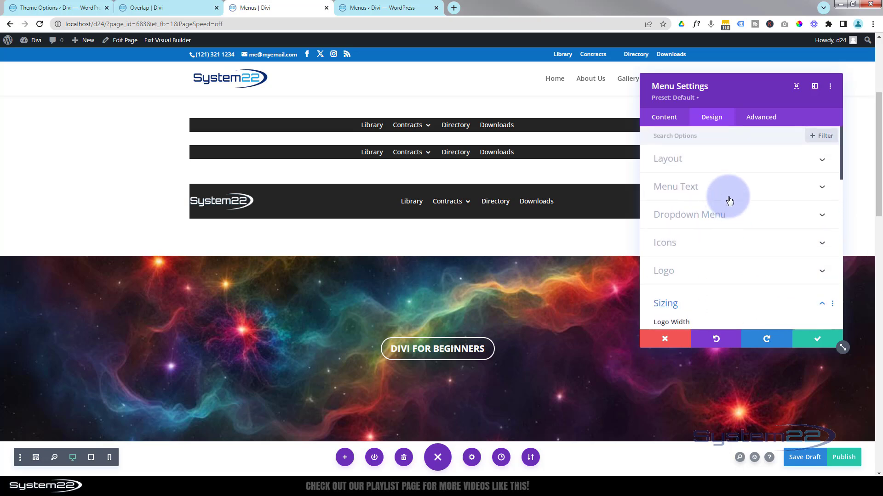
click(729, 161)
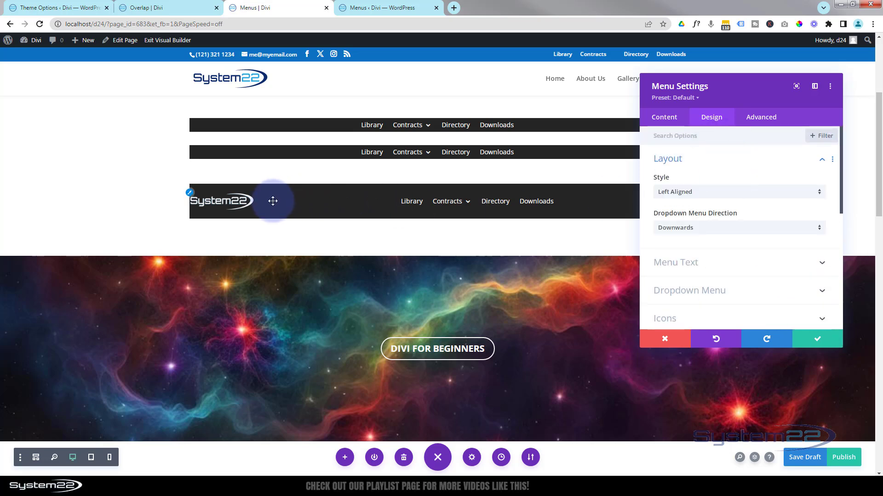
click(721, 192)
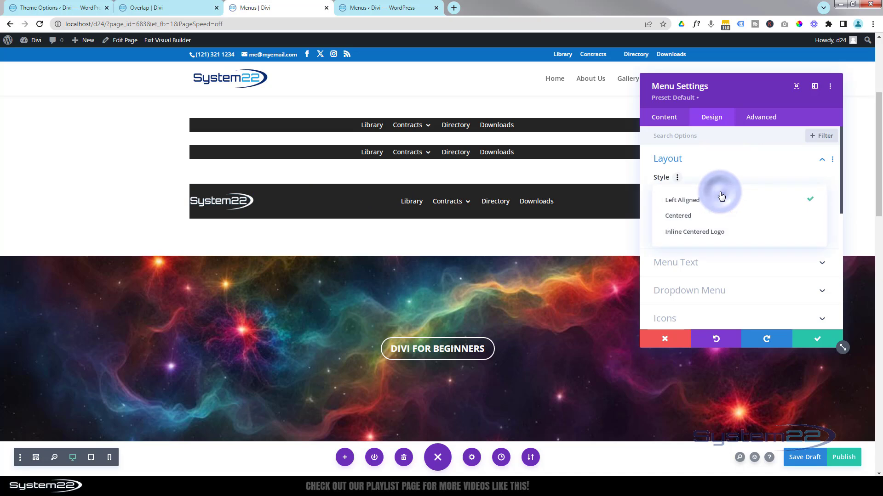
click(714, 216)
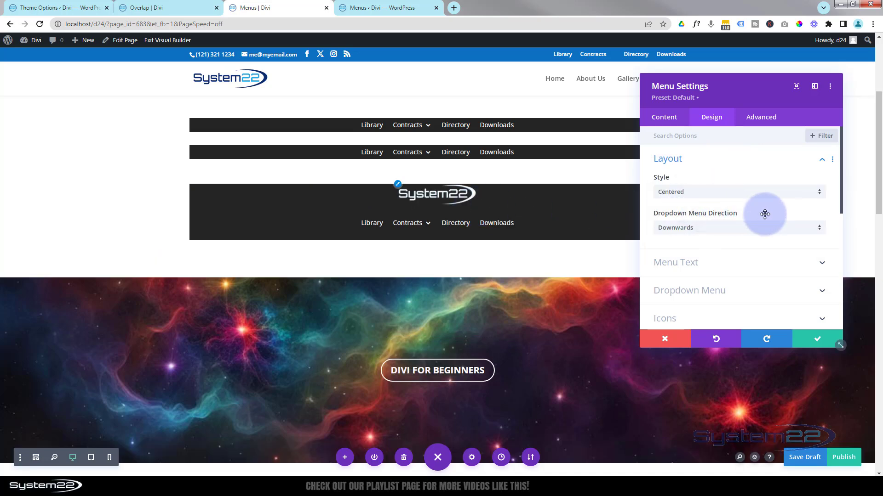
click(709, 192)
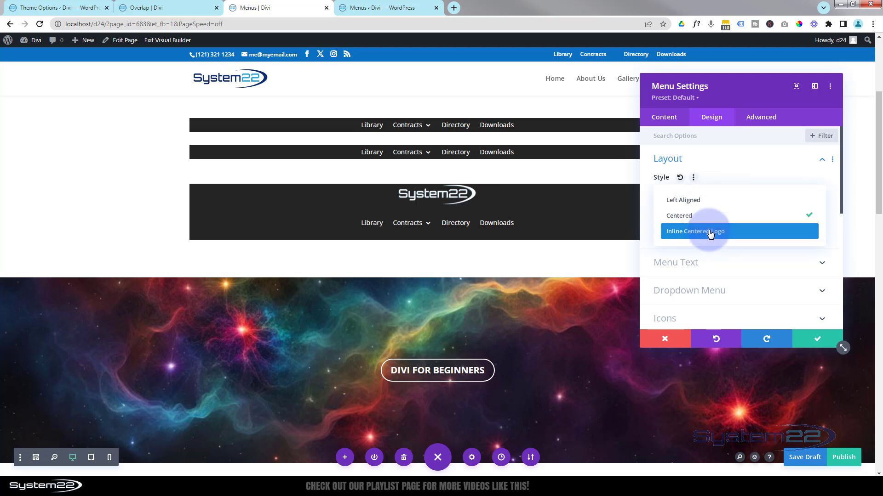
click(710, 232)
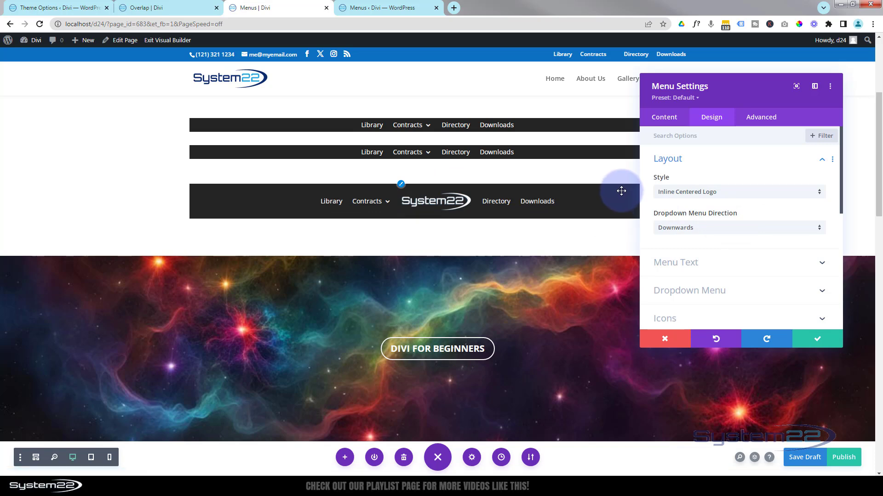
Change the logo menu's background to the saved blue swatch and save the module settings
click(660, 120)
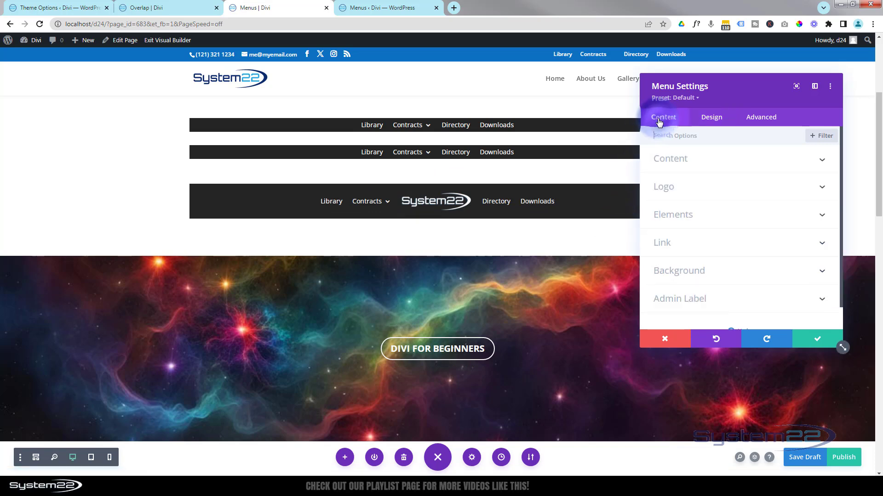
click(713, 278)
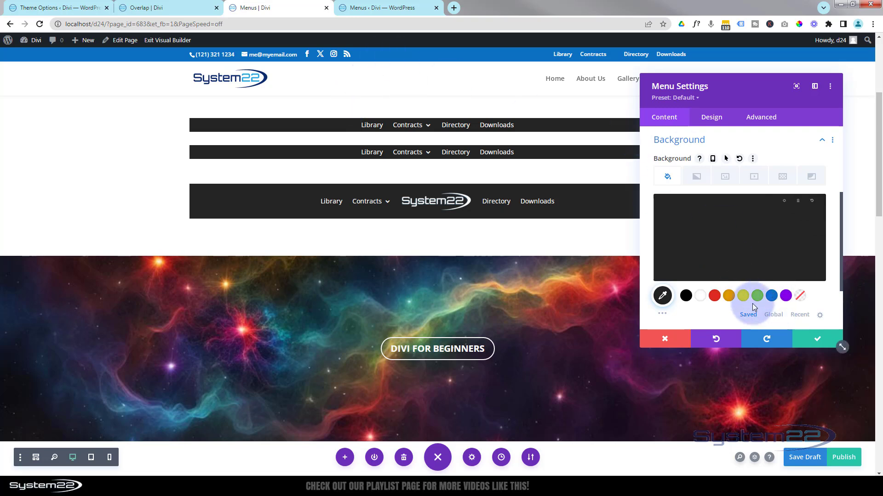
click(774, 298)
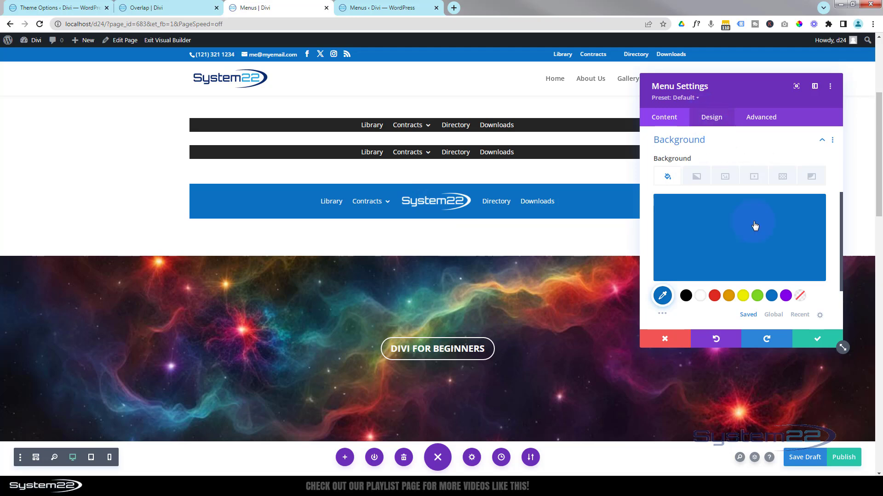
click(816, 338)
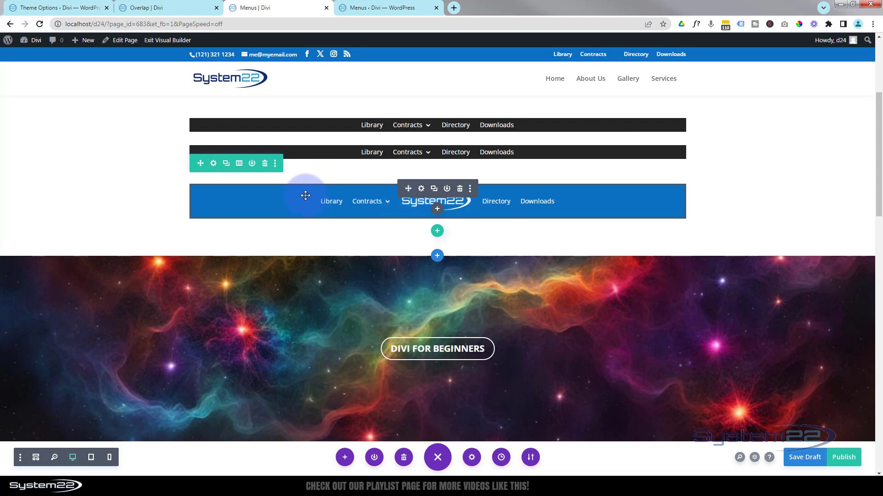
Set both the width and the maximum width of the logo menu's row to 100%
click(213, 164)
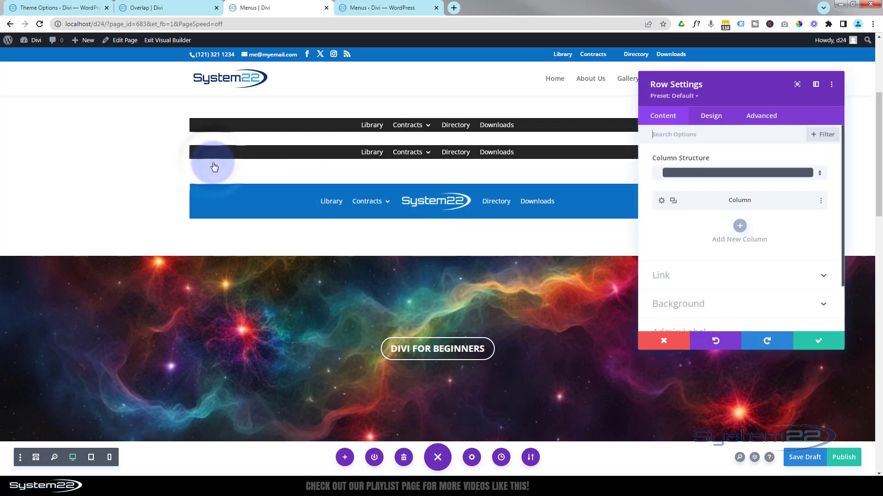
click(717, 120)
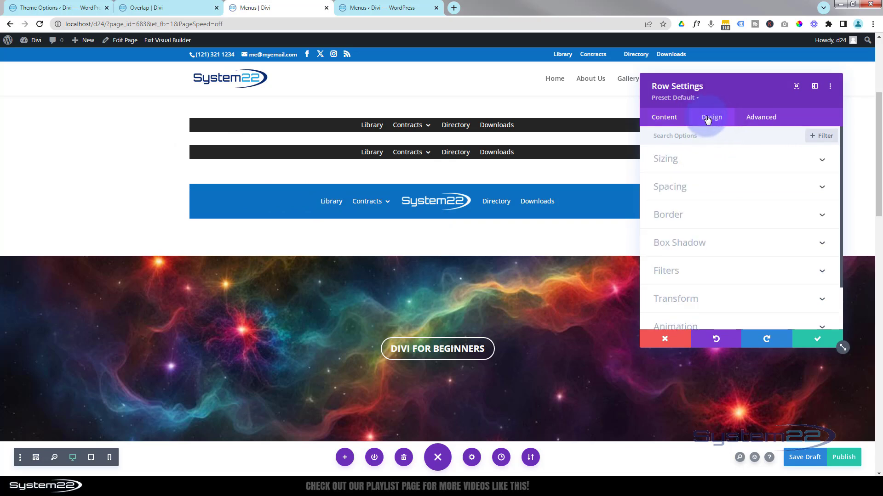
click(721, 159)
click(733, 267)
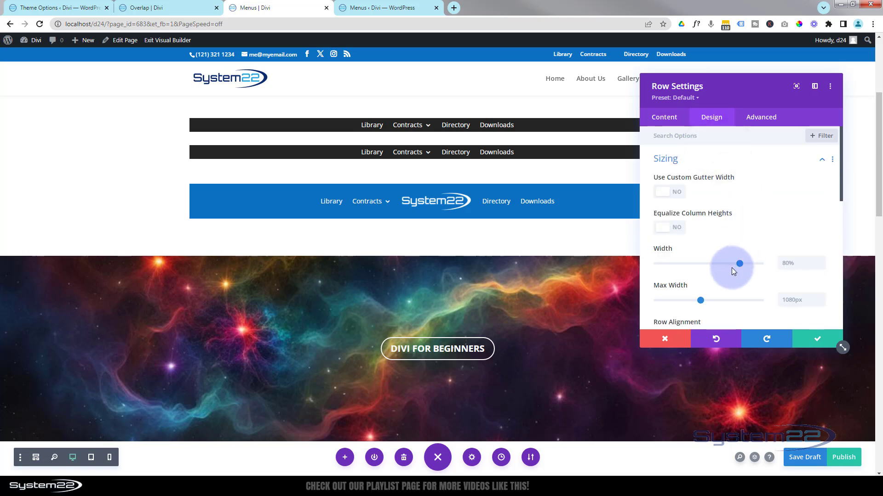
drag(737, 263, 807, 260)
double_click(800, 263)
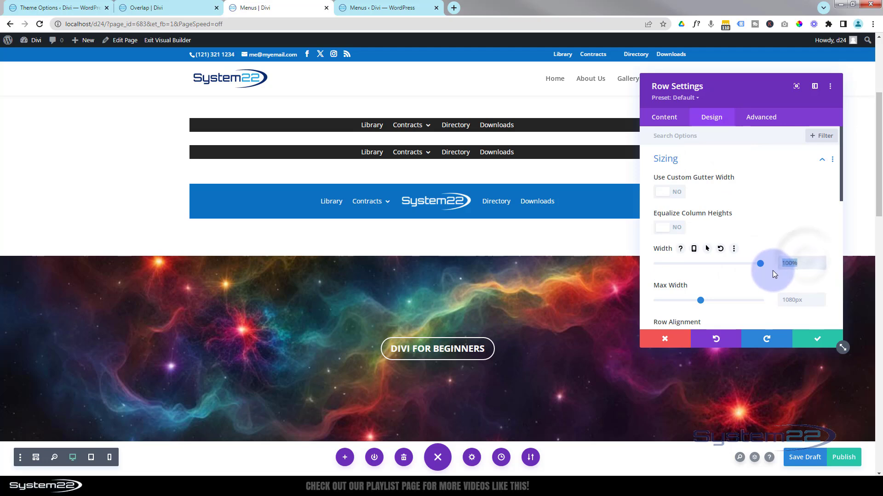
click(784, 298)
text(100%)
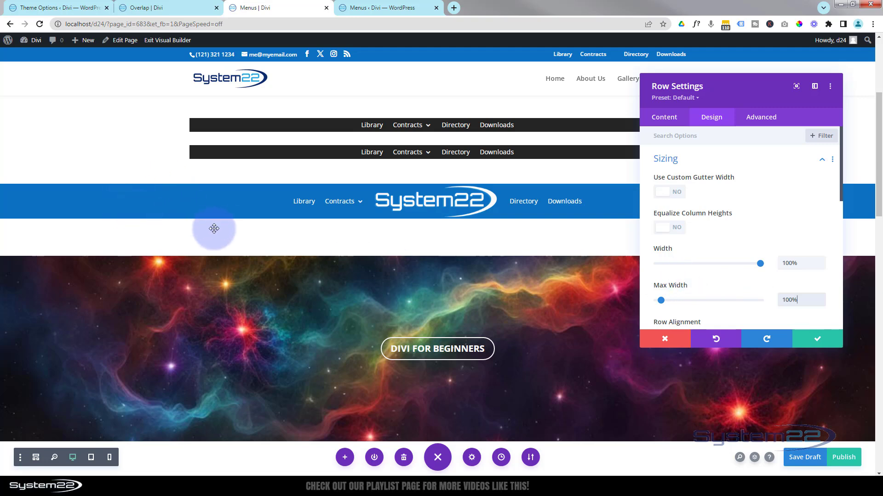
Review the full-width menu row, examine how the blue menu on the Overlap page behaves while scrolling, and return to the Menus page
scroll(223, 244, up, 2)
scroll(224, 244, down, 2)
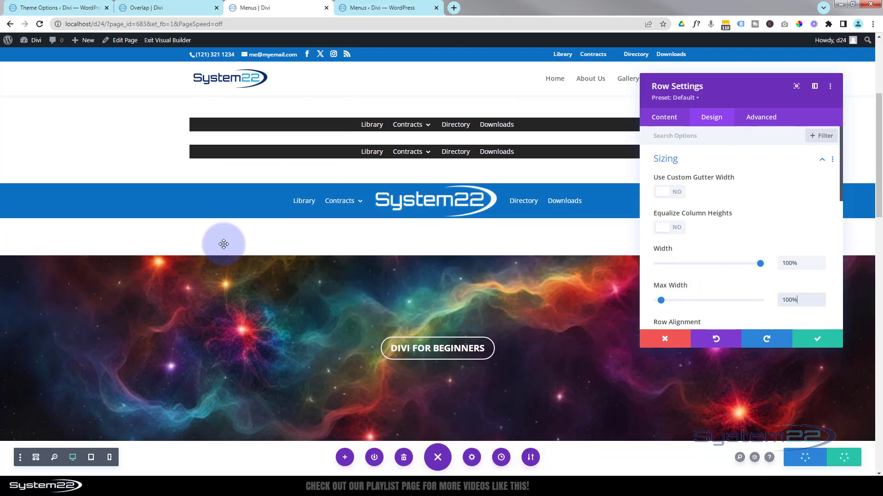
scroll(223, 244, down, 3)
scroll(223, 244, up, 2)
scroll(224, 244, down, 2)
click(166, 8)
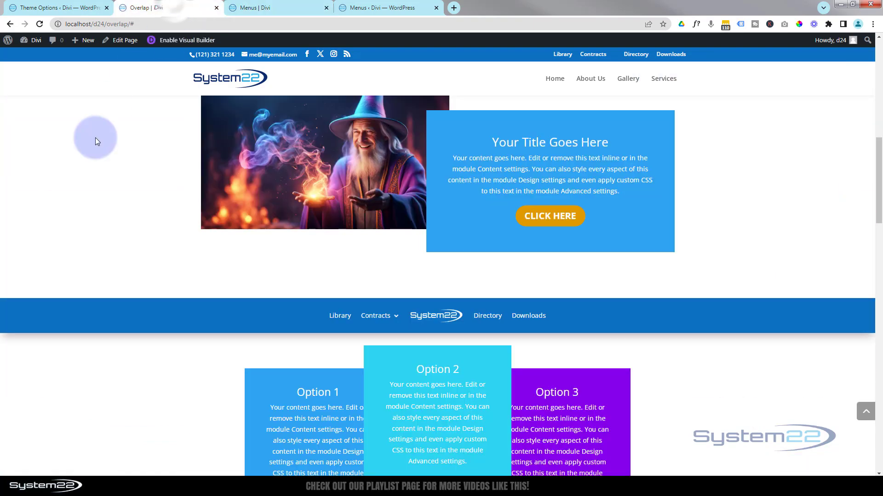
scroll(91, 402, down, 5)
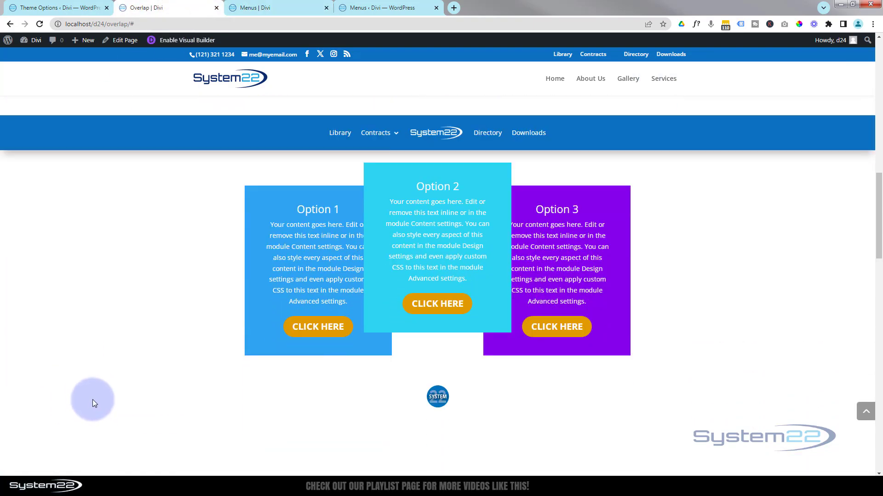
scroll(94, 400, down, 6)
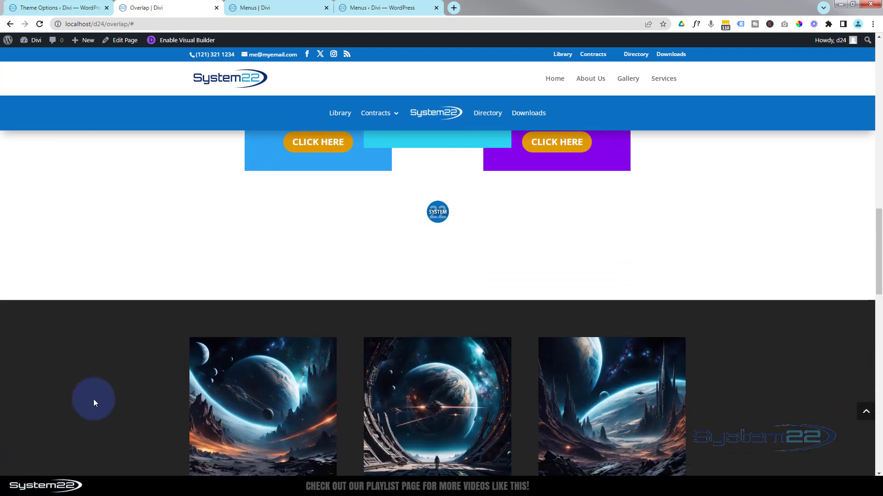
scroll(92, 399, down, 6)
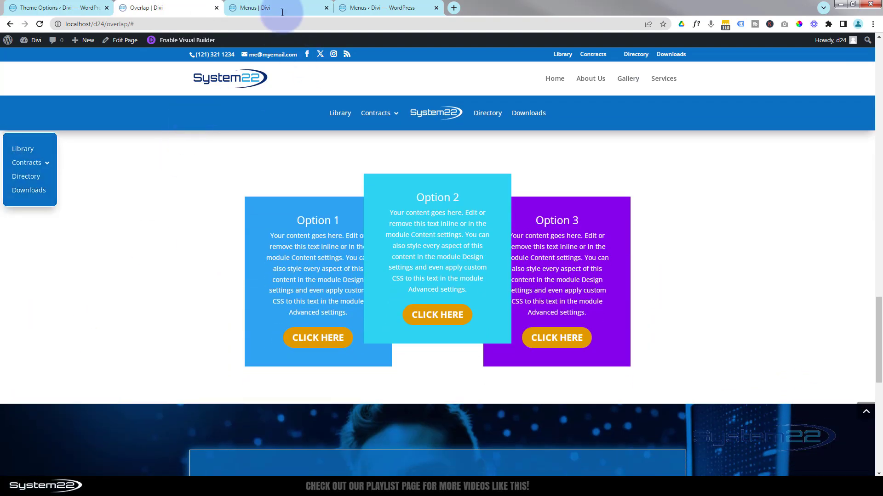
click(287, 7)
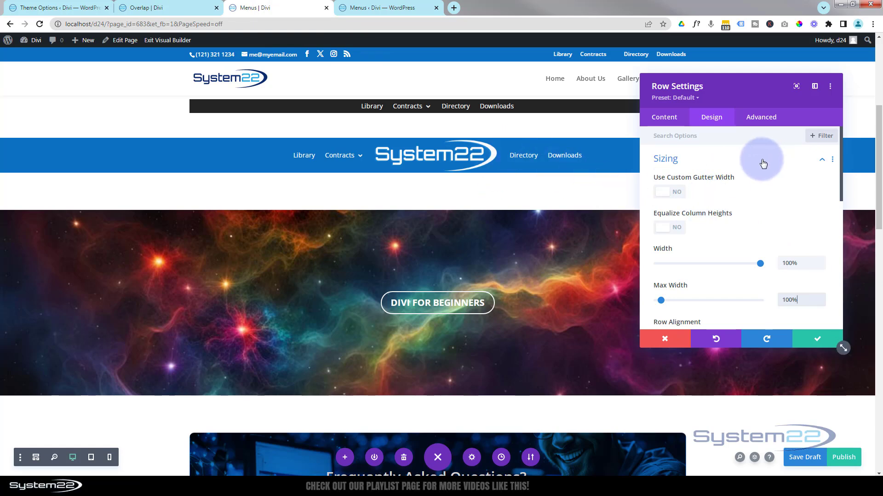
Set the sticky position of the logo menu's row to Stick to Top
click(761, 118)
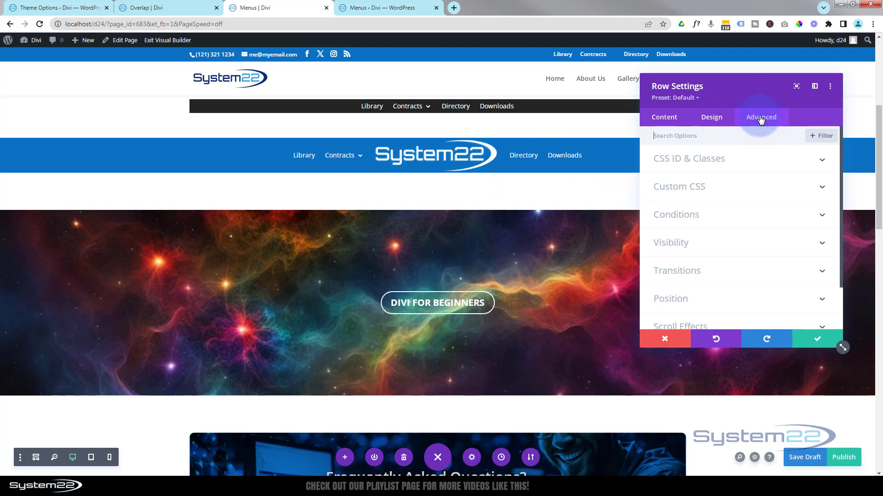
scroll(757, 200, down, 2)
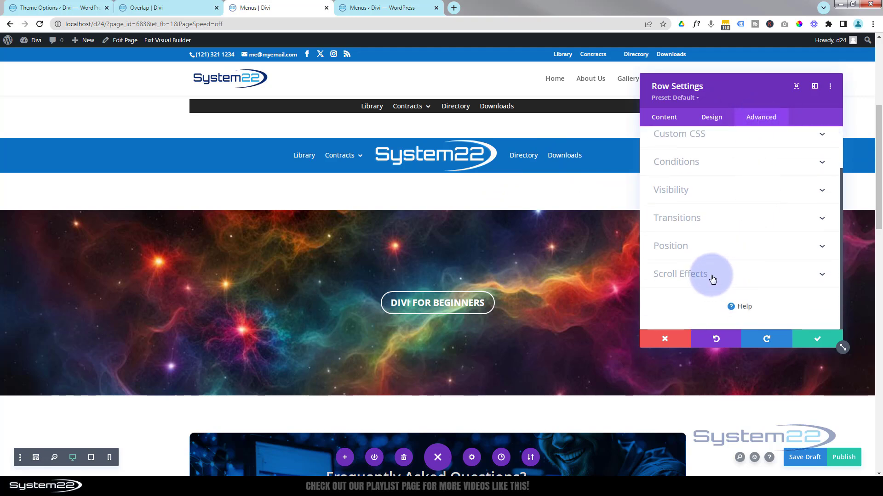
click(731, 276)
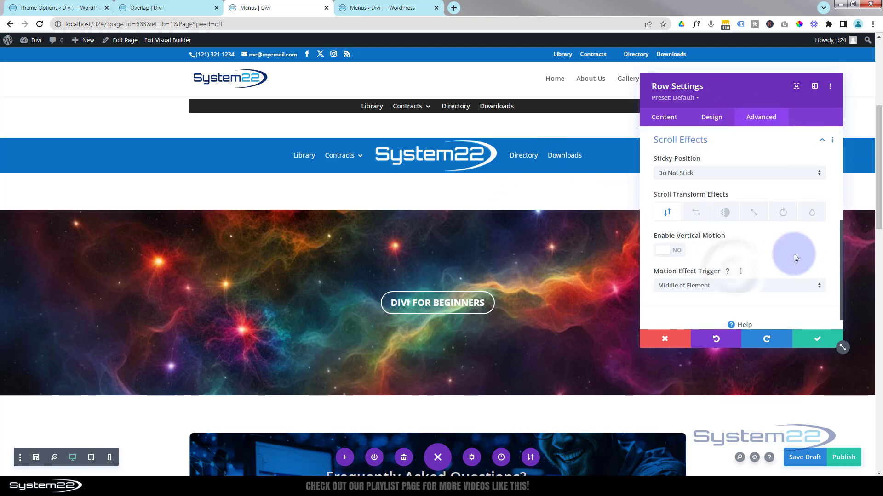
click(716, 173)
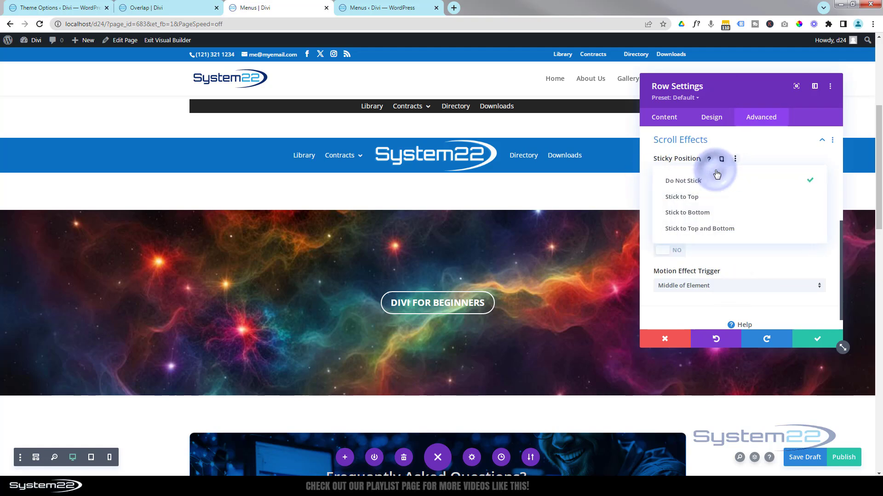
click(702, 198)
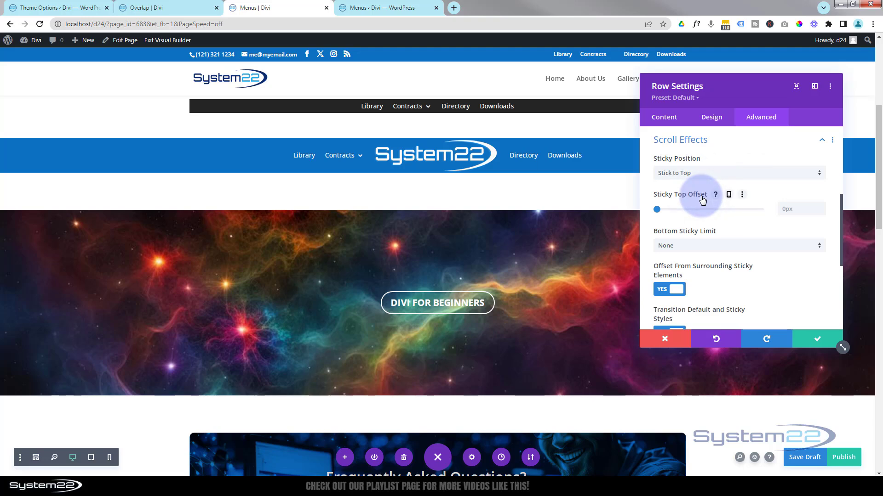
Examine how the sticky menu row sits below the main header while the page scrolls
scroll(419, 260, down, 4)
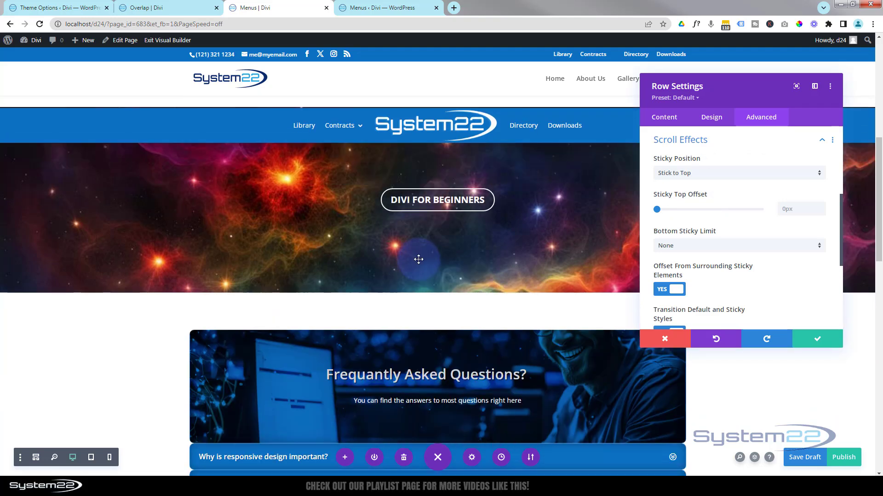
scroll(420, 263, down, 2)
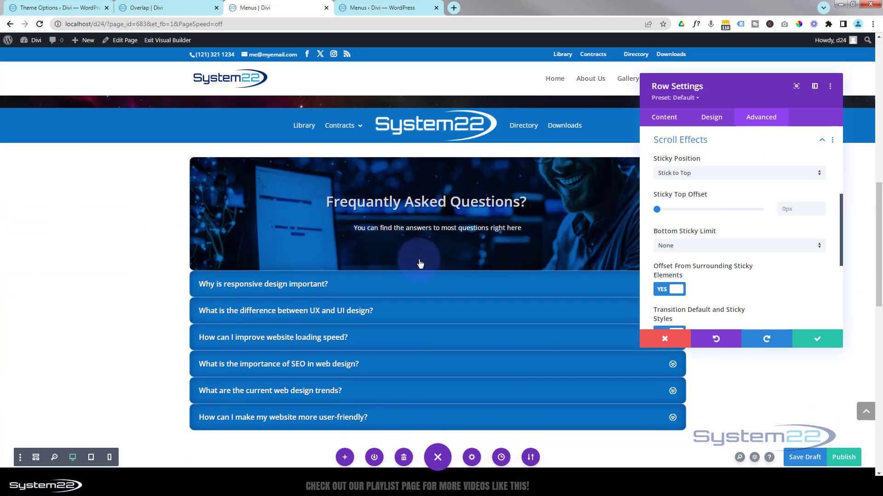
scroll(420, 263, up, 6)
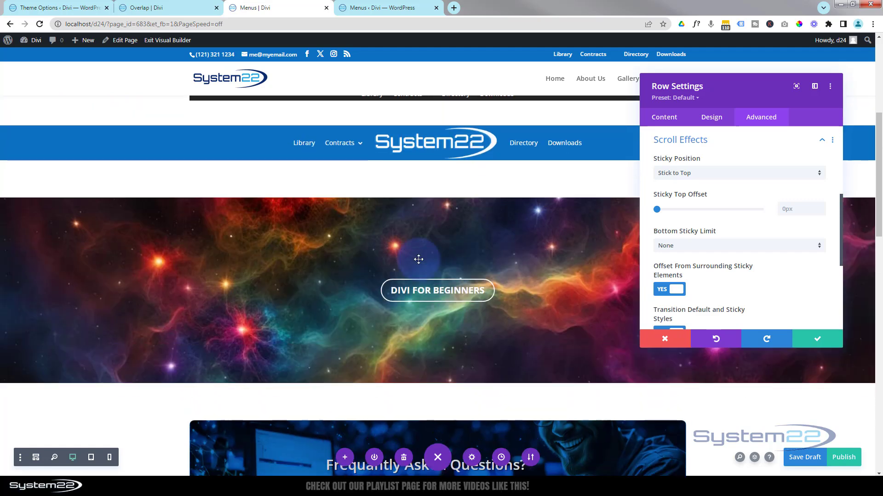
scroll(418, 259, down, 2)
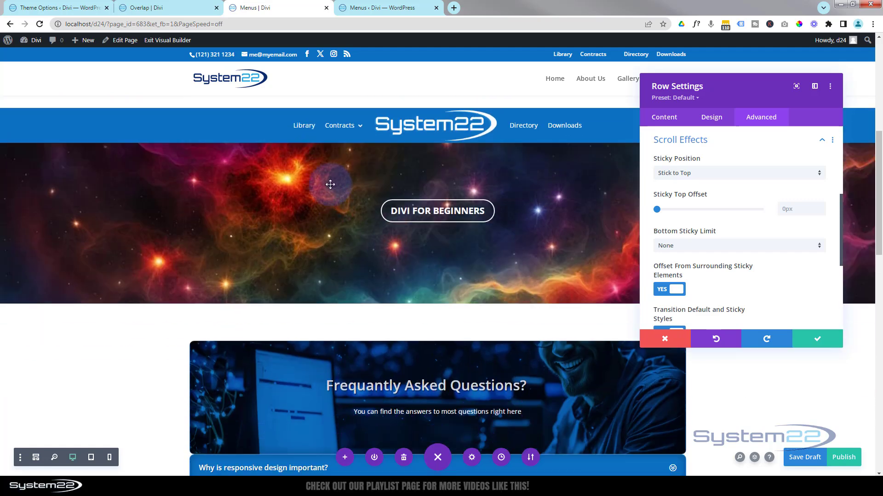
scroll(330, 185, down, 3)
scroll(331, 184, down, 1)
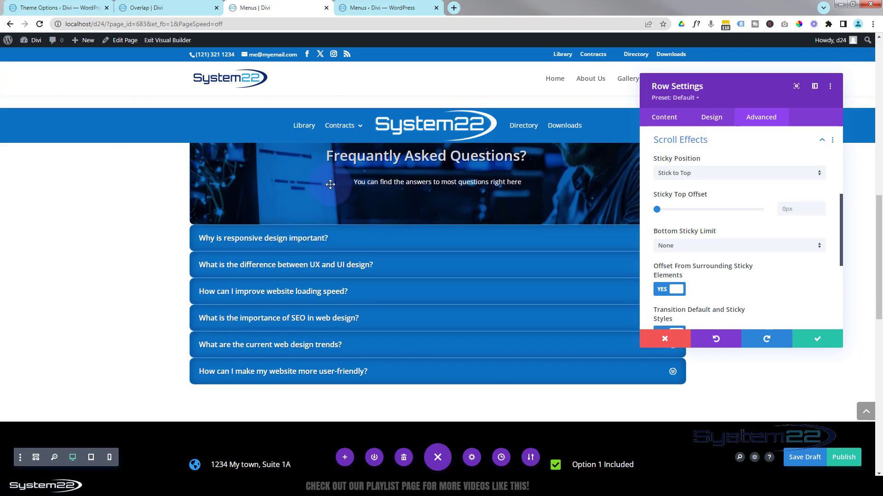
scroll(330, 184, up, 1)
scroll(331, 185, down, 1)
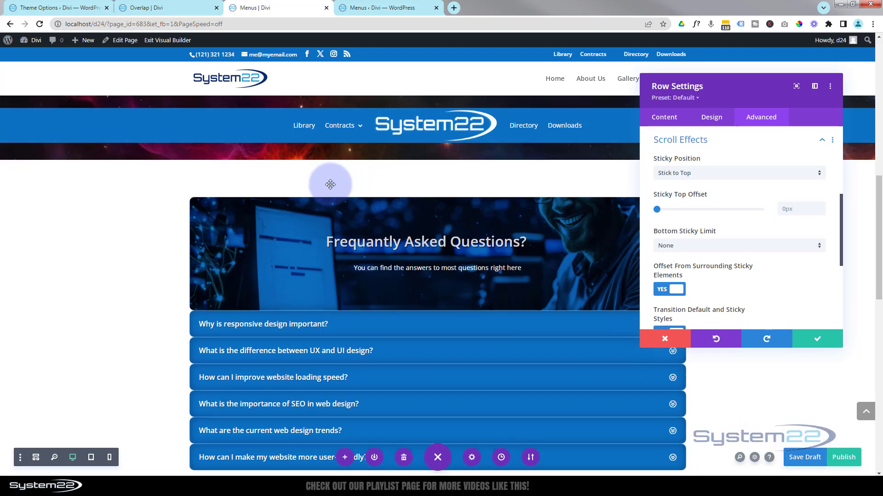
scroll(332, 186, up, 2)
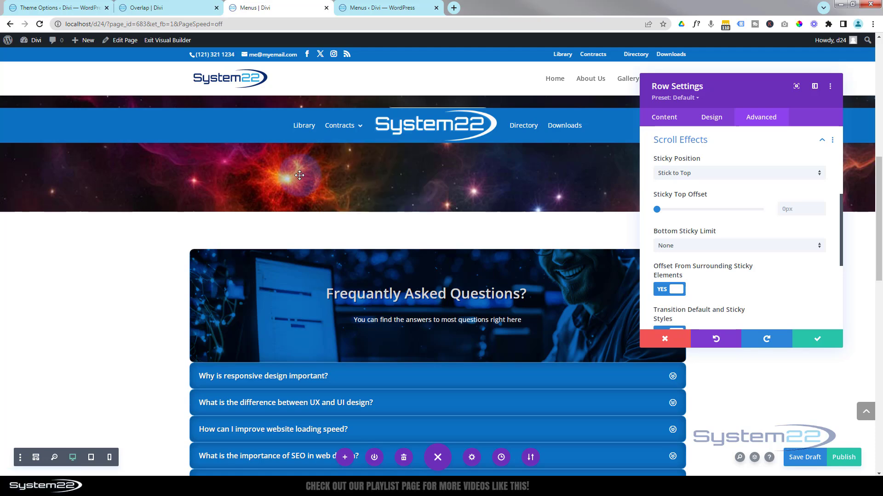
scroll(299, 175, down, 1)
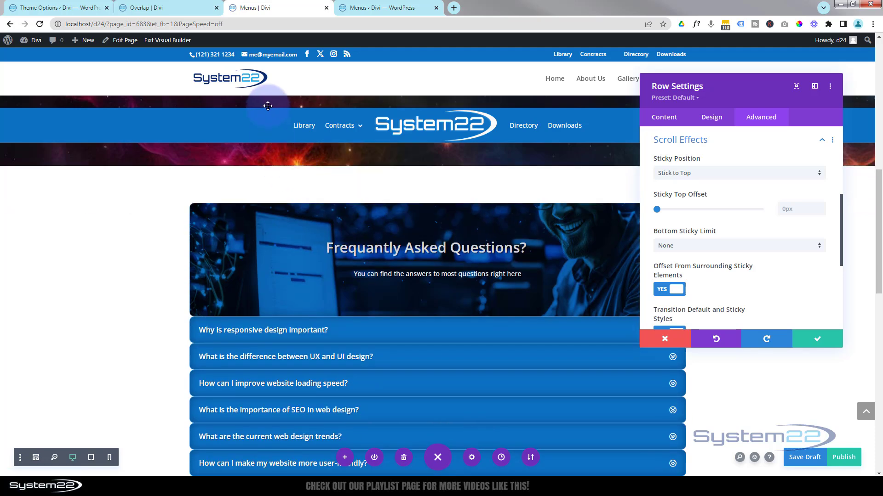
Set the top and bottom padding of the logo menu's row to 0px
click(711, 118)
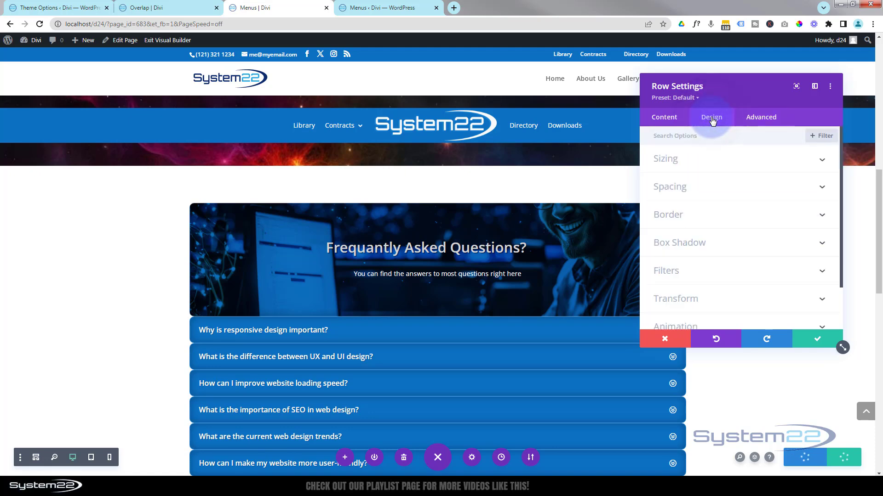
click(652, 89)
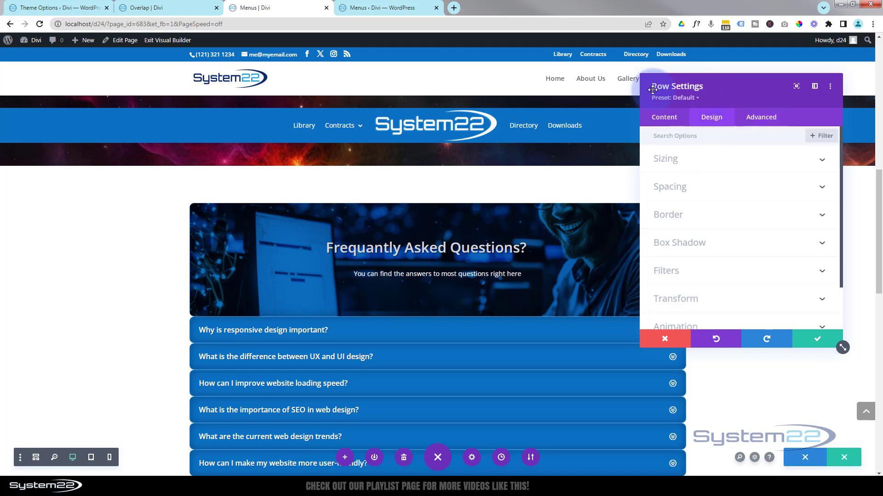
click(736, 196)
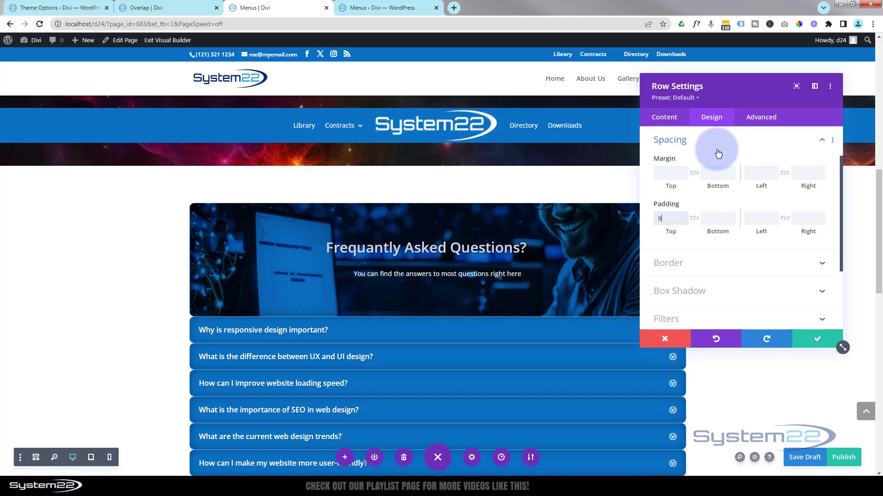
text(px)
click(694, 218)
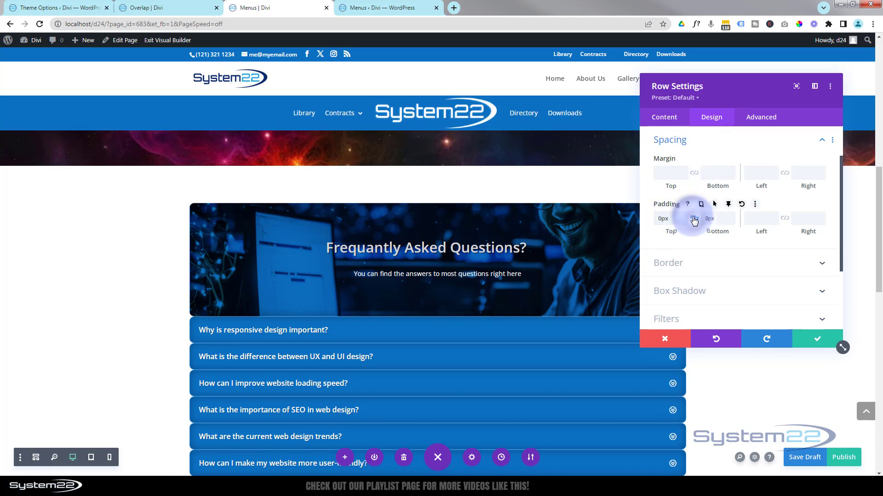
Check the spacing around the blue menu row and its sticky behaviour against the header while scrolling the page
scroll(36, 216, up, 3)
scroll(51, 203, up, 5)
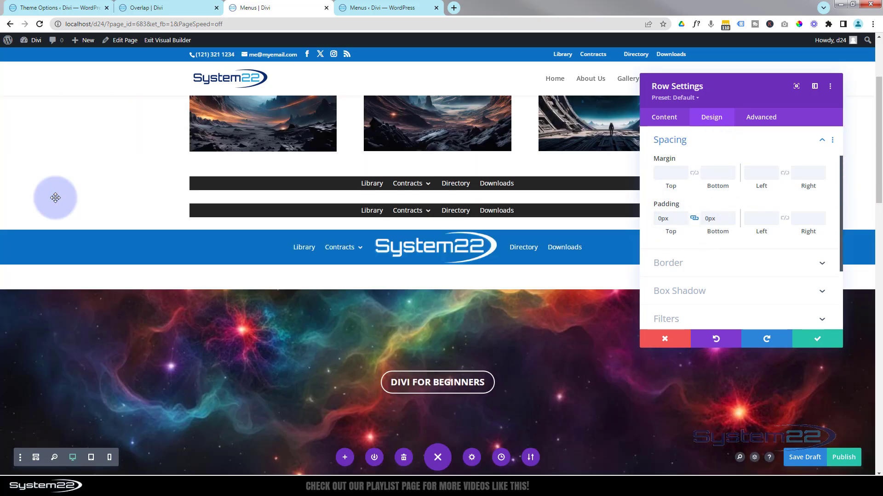
scroll(54, 198, down, 4)
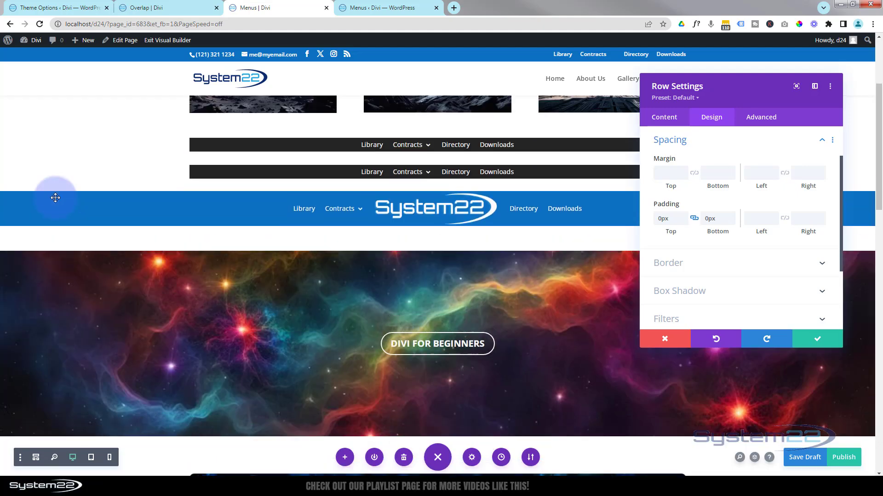
scroll(56, 198, down, 5)
scroll(55, 198, up, 6)
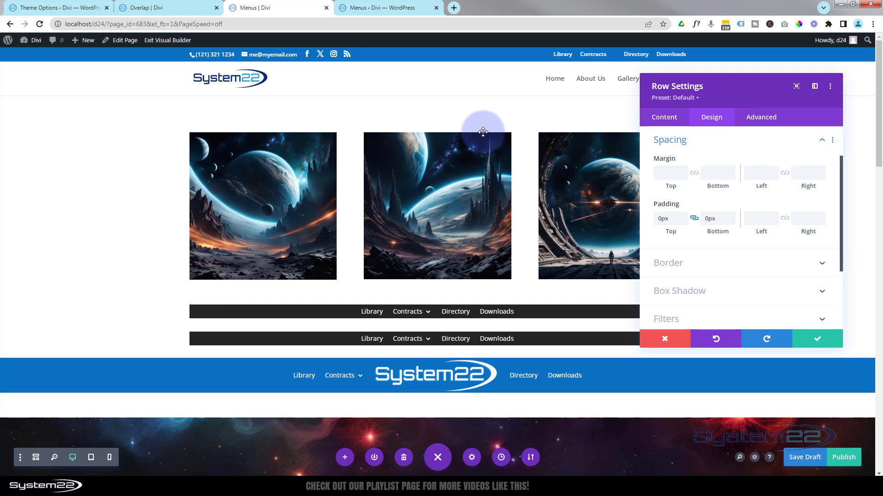
scroll(235, 178, down, 1)
scroll(235, 179, down, 4)
scroll(235, 178, up, 5)
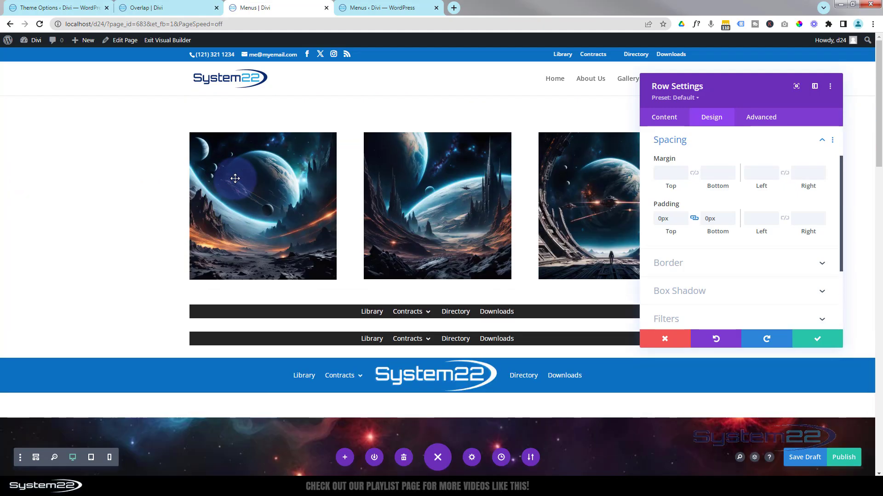
scroll(235, 178, down, 5)
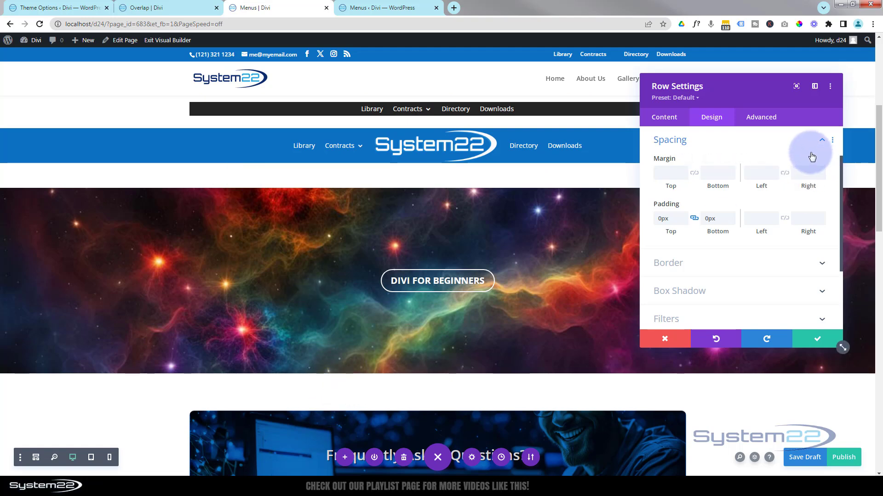
Set the logo menu row's sticky position to Stick to Top and Bottom, and move the row above the Frequently Asked Questions banner
click(758, 120)
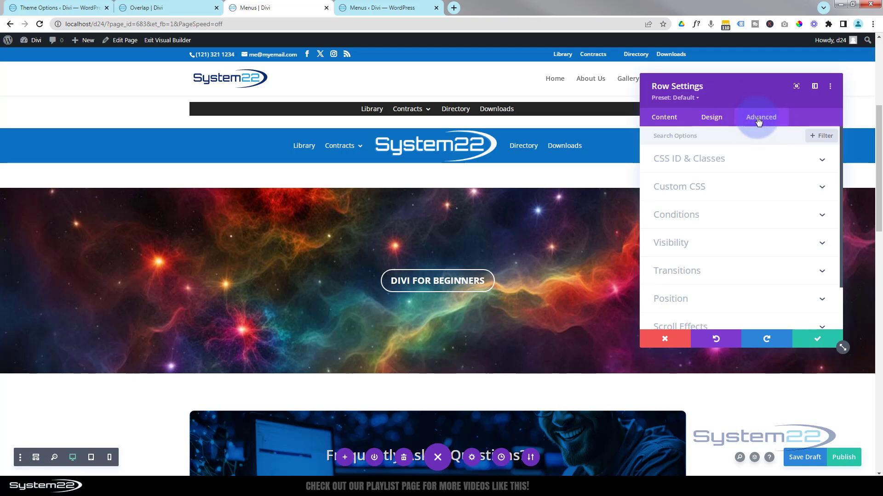
scroll(774, 169, down, 2)
click(744, 271)
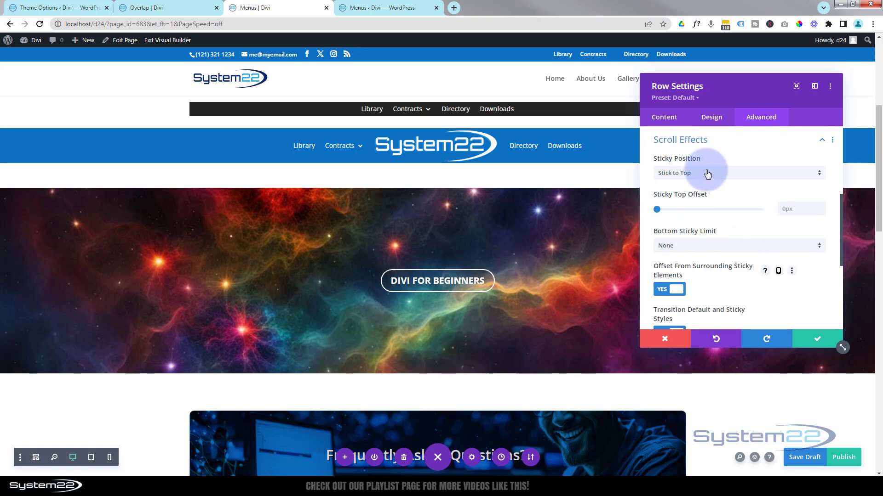
click(708, 173)
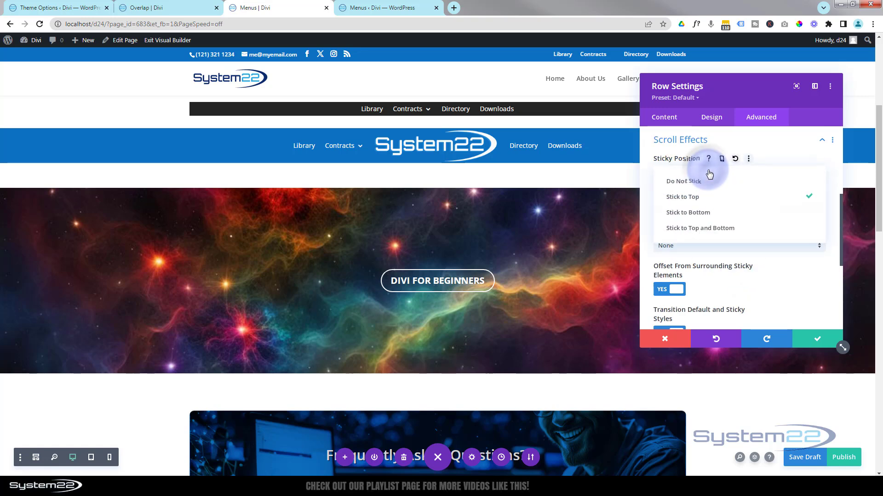
click(720, 229)
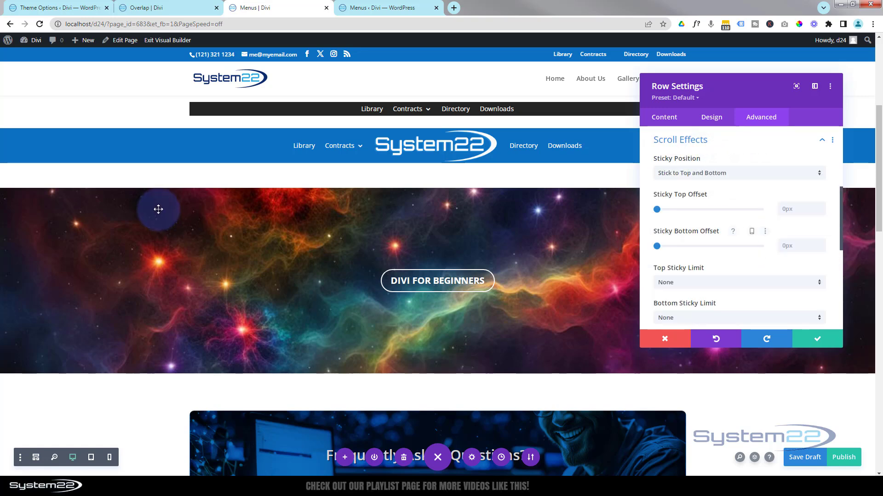
click(817, 338)
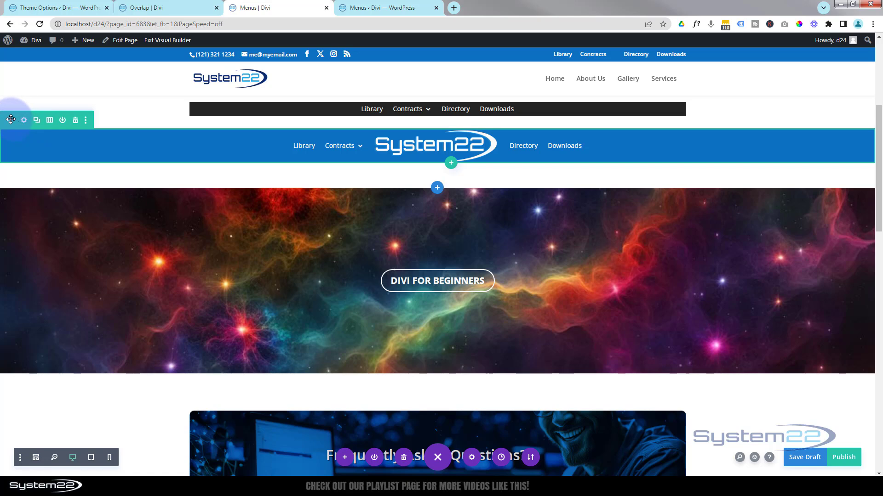
drag(13, 122, 103, 362)
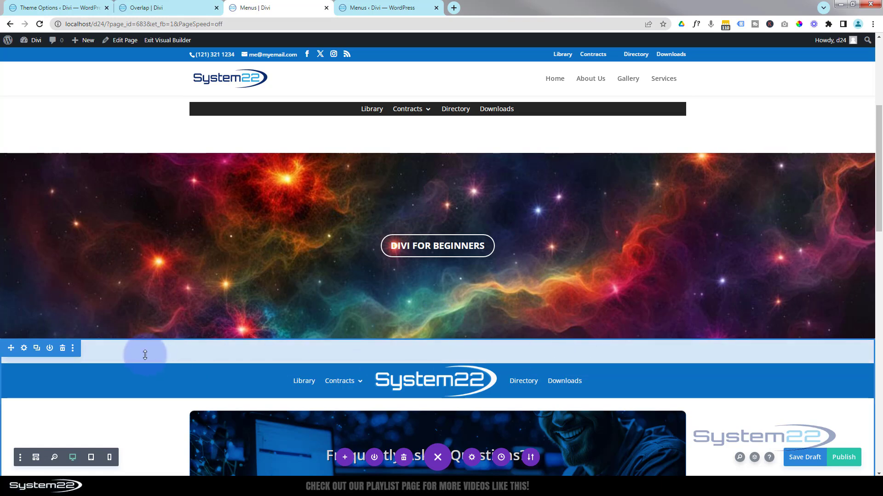
Set the logo width of the blue full-width menu to 150px
scroll(727, 162, down, 3)
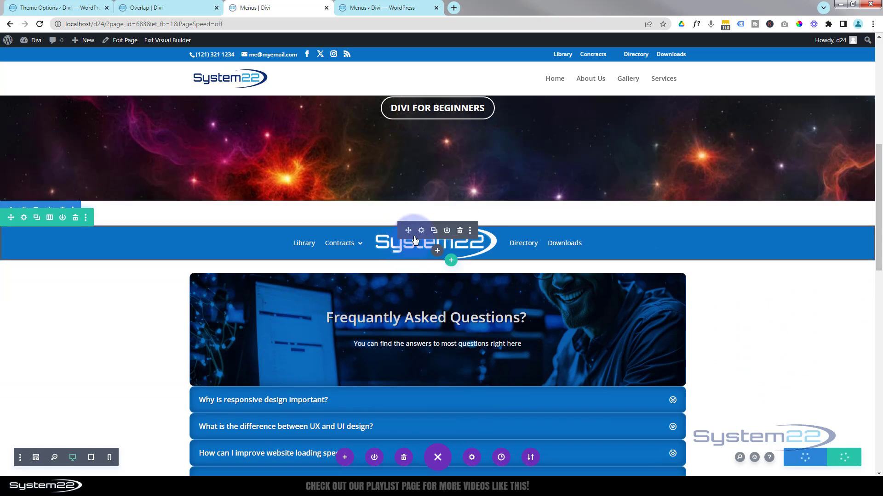
click(420, 230)
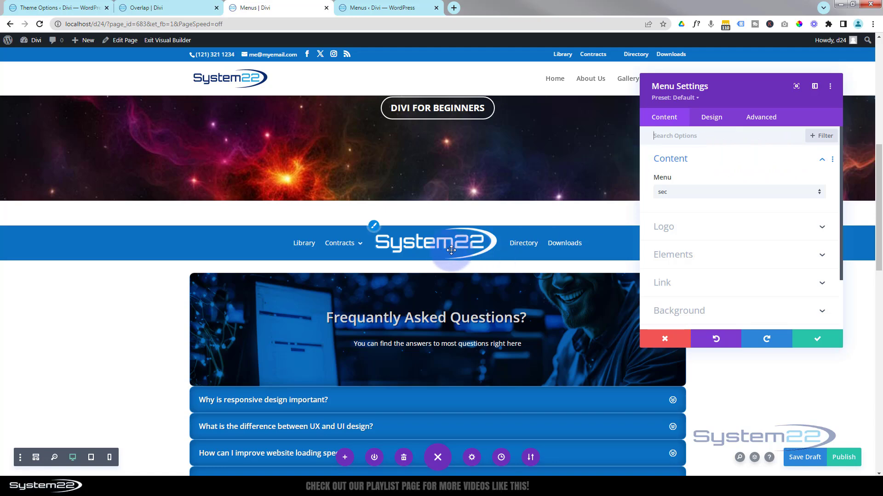
click(723, 122)
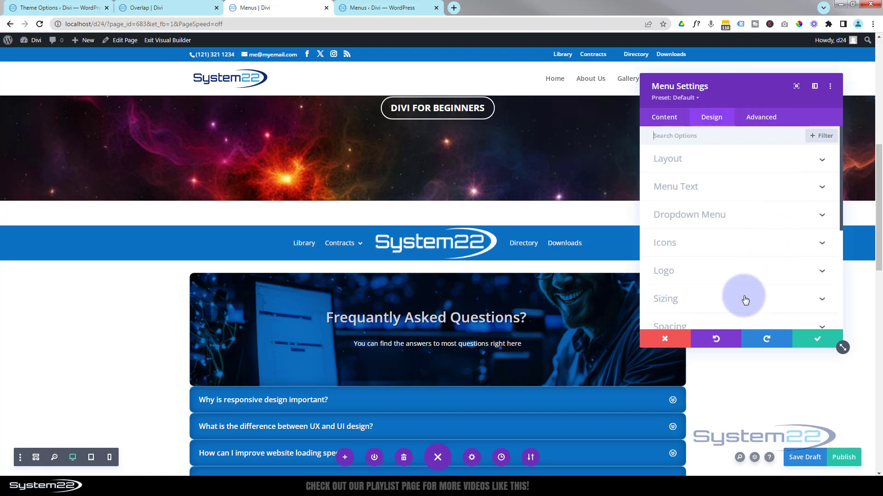
click(716, 299)
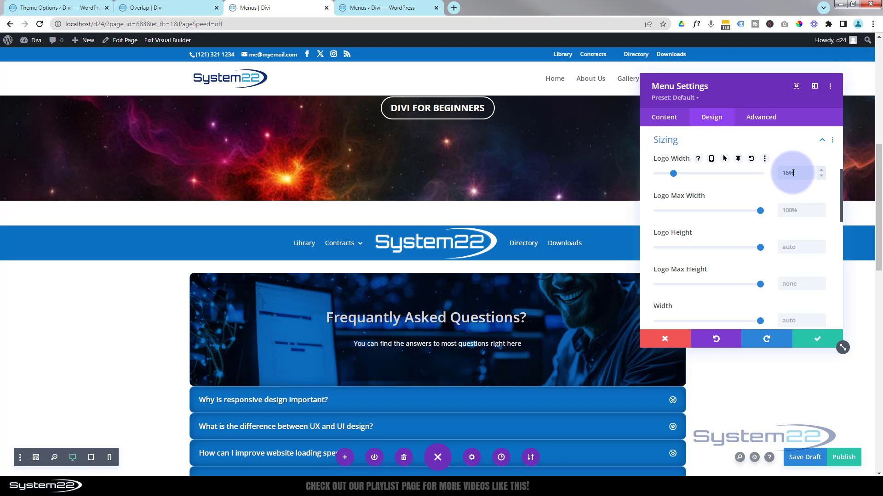
drag(792, 173, 783, 173)
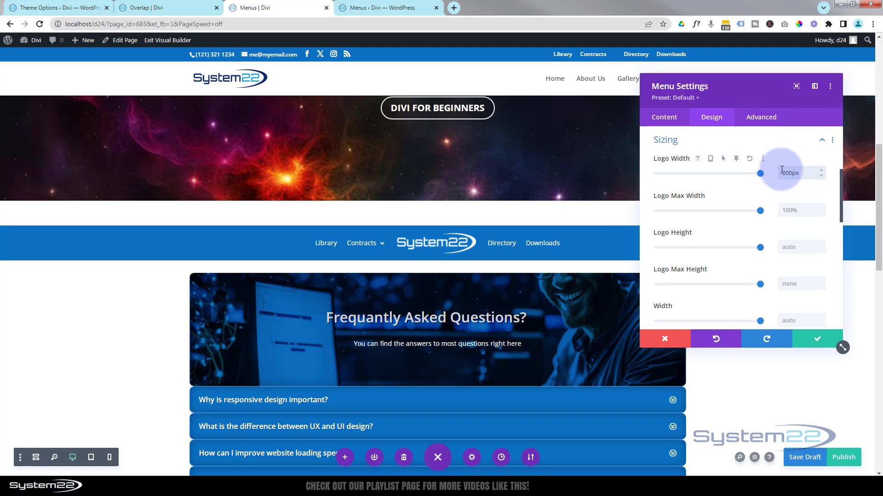
drag(789, 172, 780, 169)
text(15)
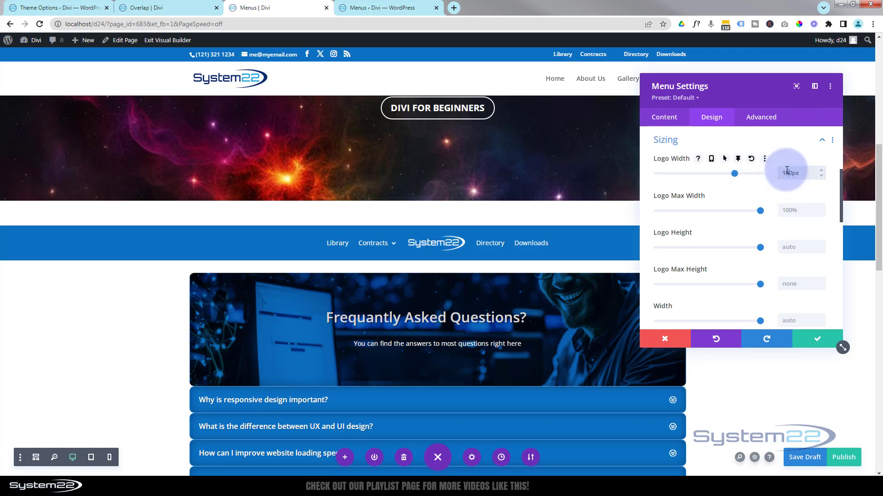
click(812, 345)
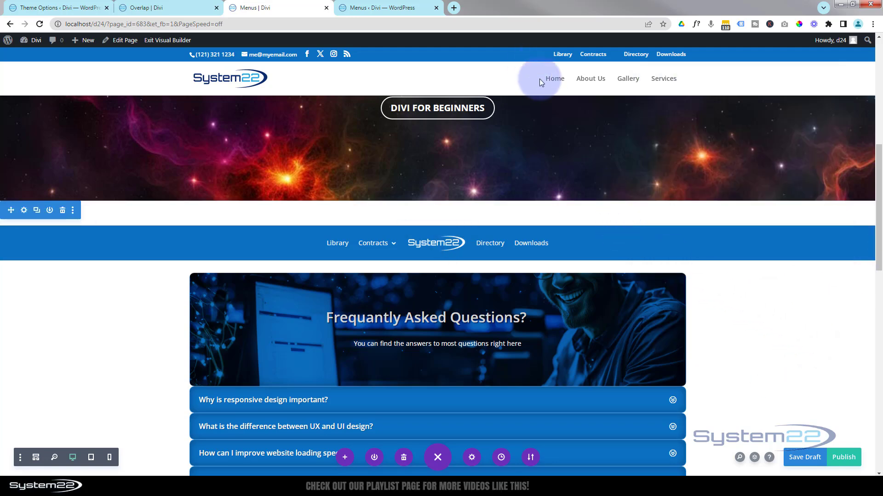
Examine how the blue logo menu sticks while scrolling up and down the whole page
scroll(756, 313, down, 3)
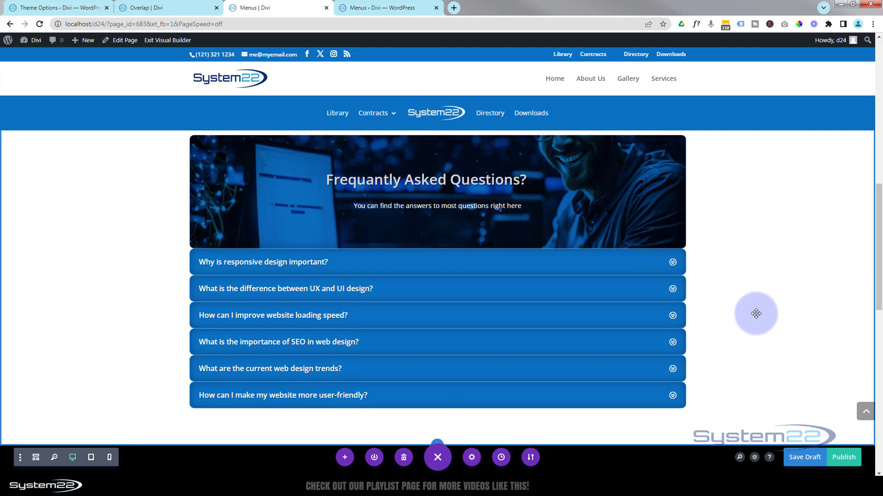
scroll(756, 313, down, 2)
scroll(756, 314, up, 12)
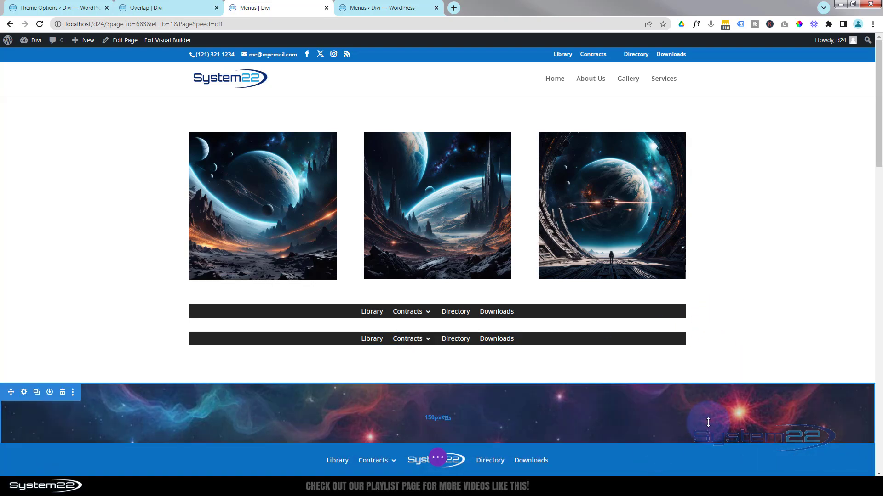
scroll(708, 422, down, 7)
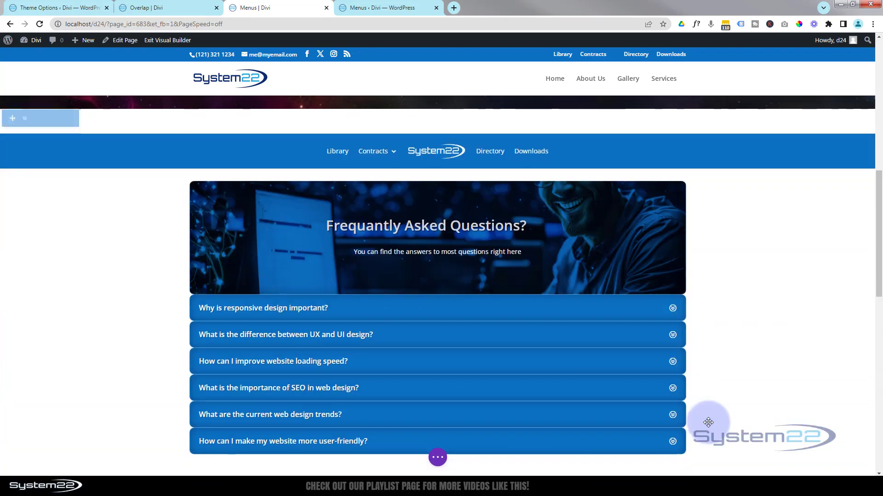
scroll(708, 422, down, 8)
scroll(761, 344, down, 2)
scroll(761, 345, up, 3)
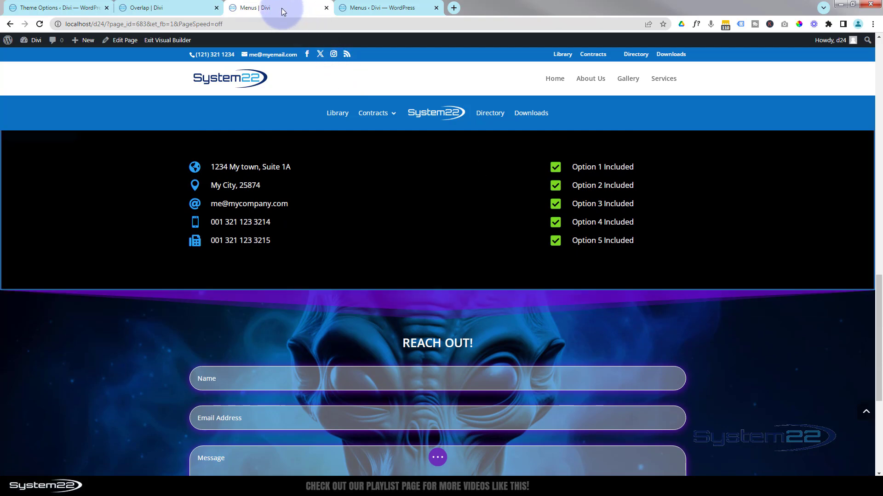
Examine the sticky logo menu and the round logo menu on the Overlap page
click(211, 5)
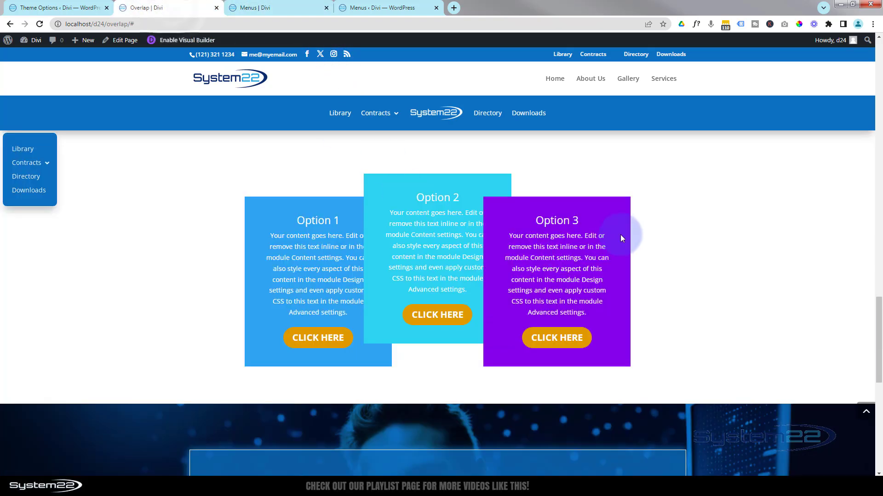
scroll(643, 225, up, 12)
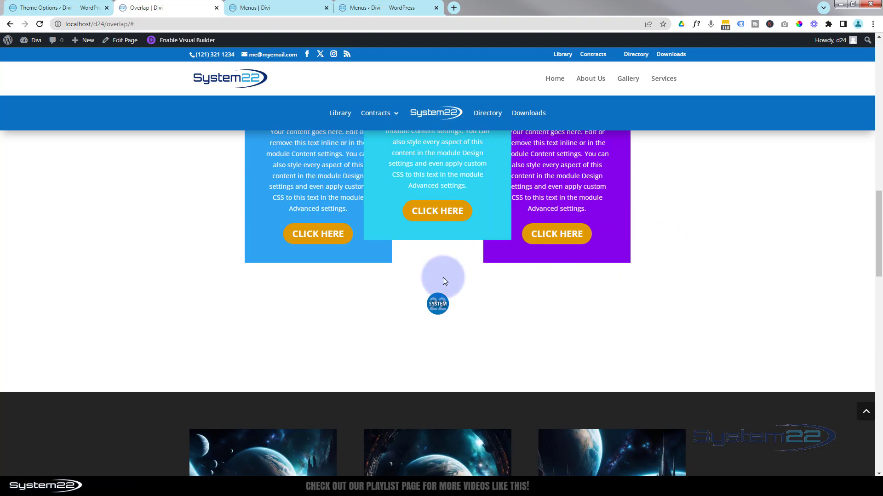
mouse_move(439, 304)
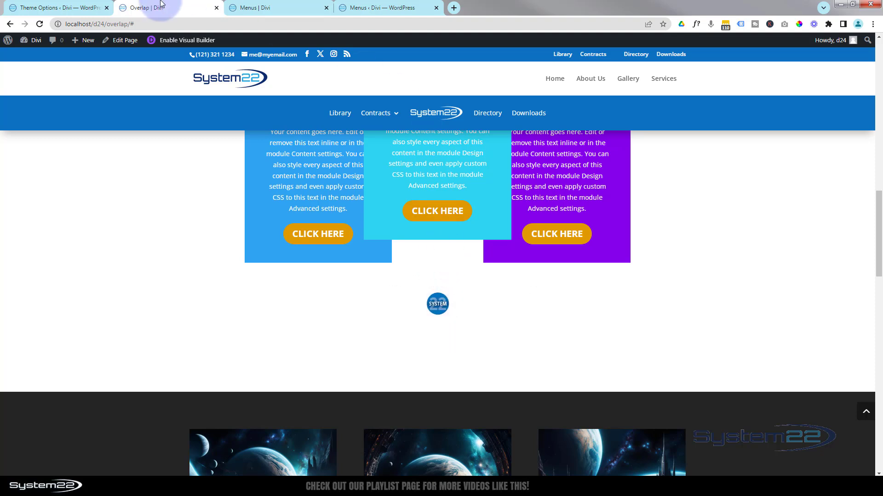
Delete the blue full-width logo menu row from the Menus page
click(275, 9)
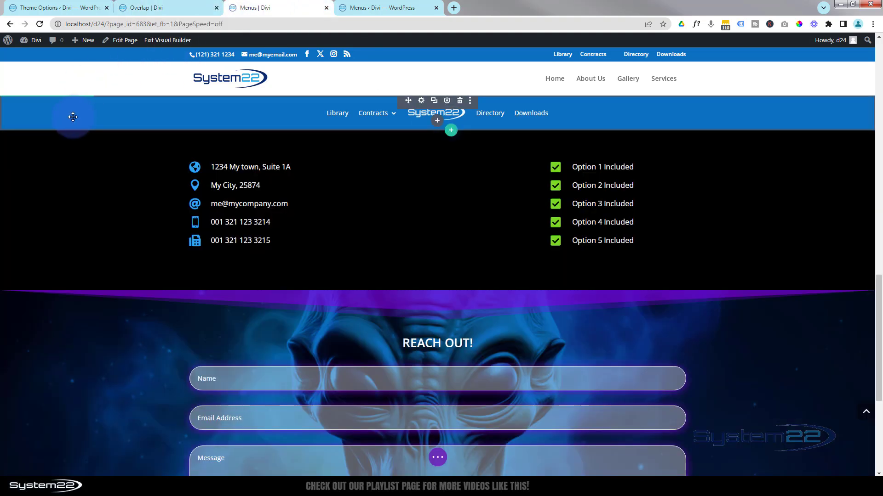
scroll(73, 116, up, 1)
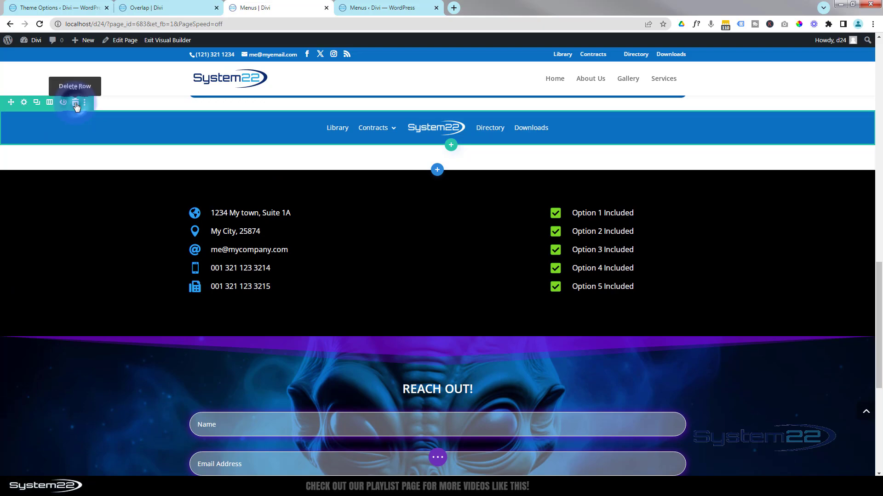
click(76, 104)
Duplicate the row with the two dark menus and delete one menu from each copy
scroll(96, 191, up, 6)
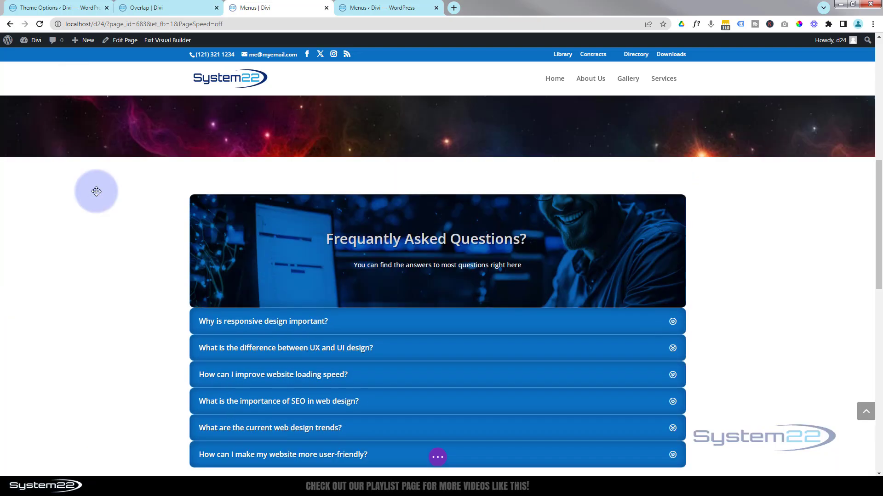
scroll(96, 191, up, 8)
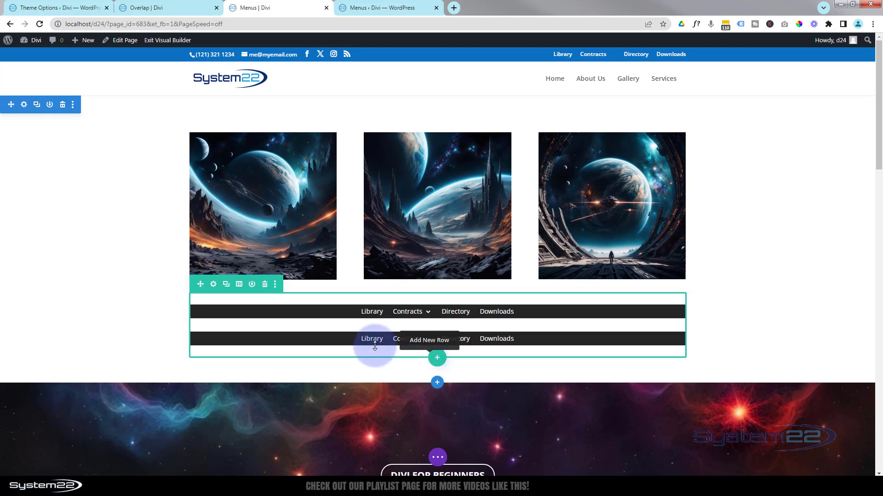
click(227, 287)
mouse_move(402, 310)
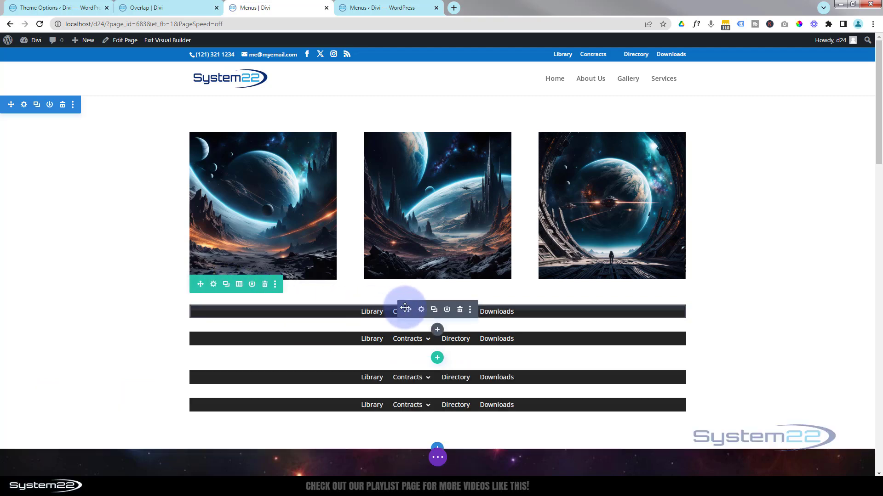
click(460, 311)
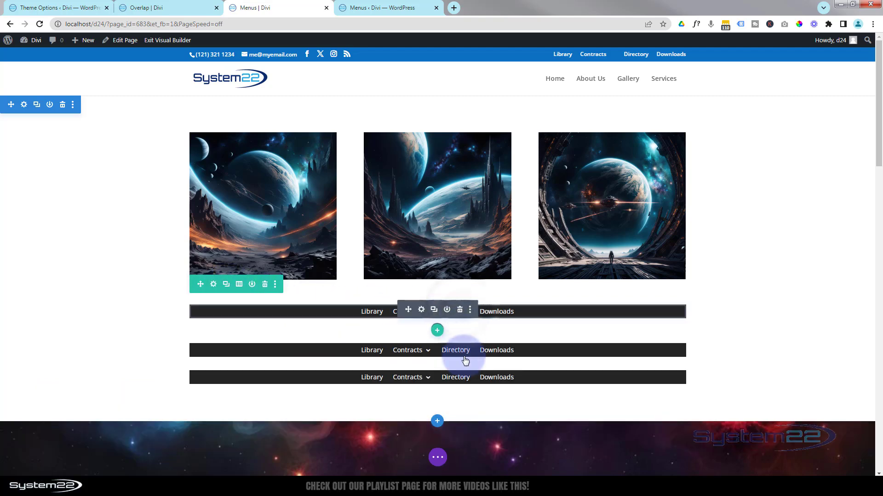
click(459, 348)
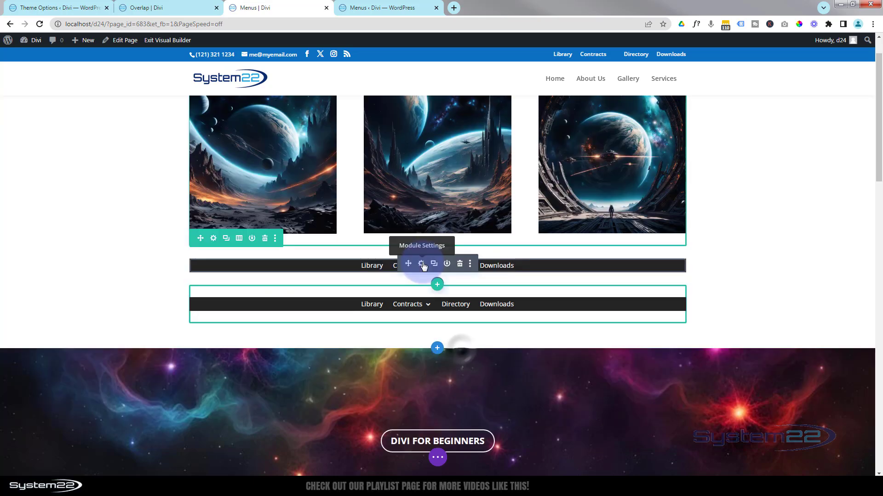
Add the round blue System 22 image from the media library as the logo of the upper dark menu
click(421, 262)
click(719, 228)
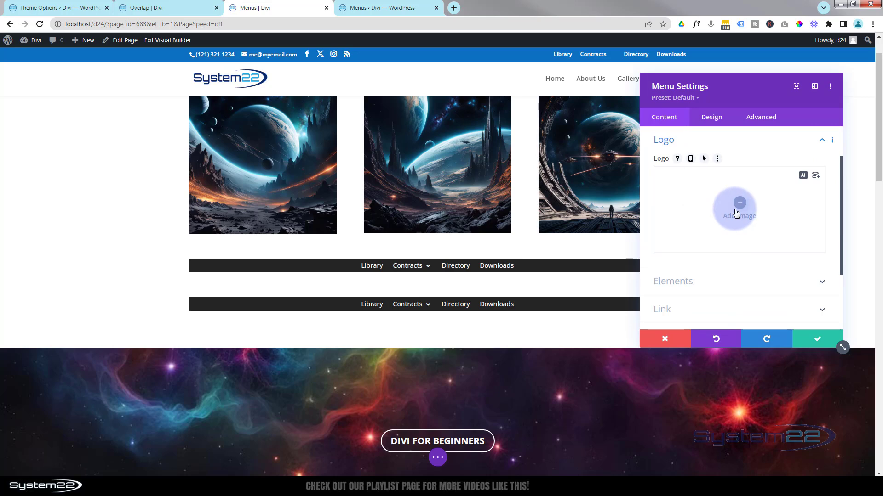
click(735, 211)
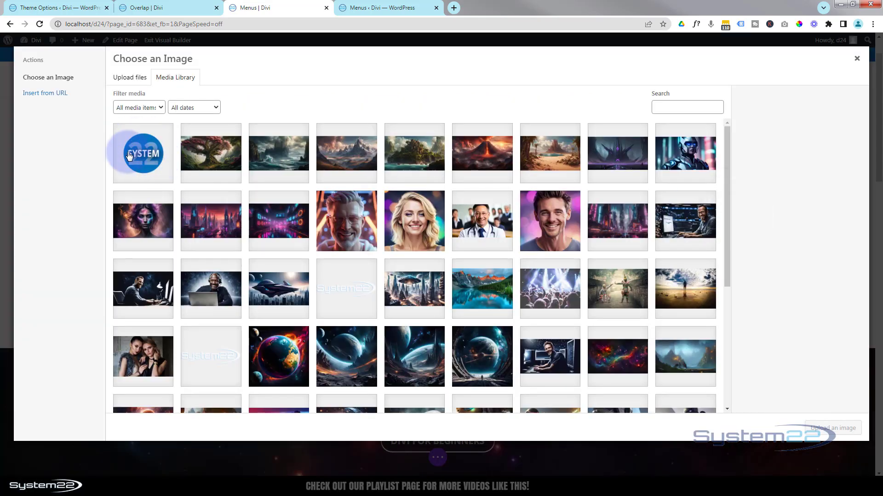
click(133, 161)
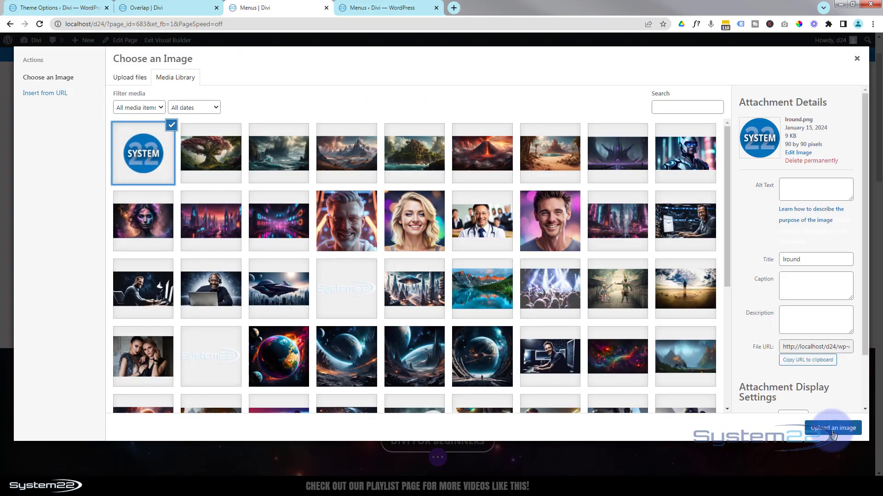
click(833, 429)
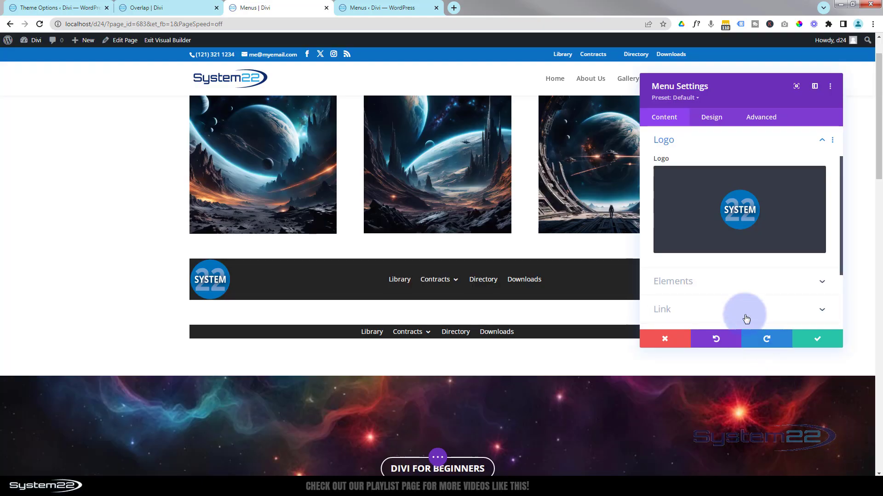
Try showing the search icon in the upper dark menu, and turn it off again
click(718, 281)
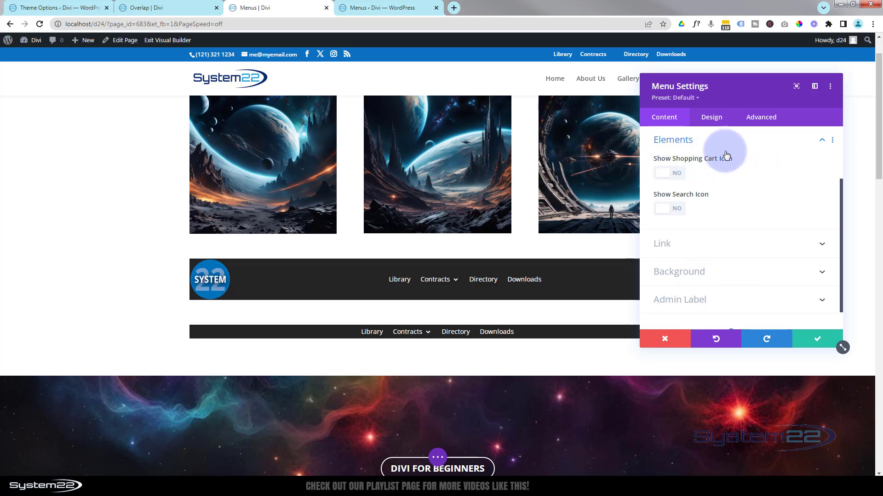
click(675, 210)
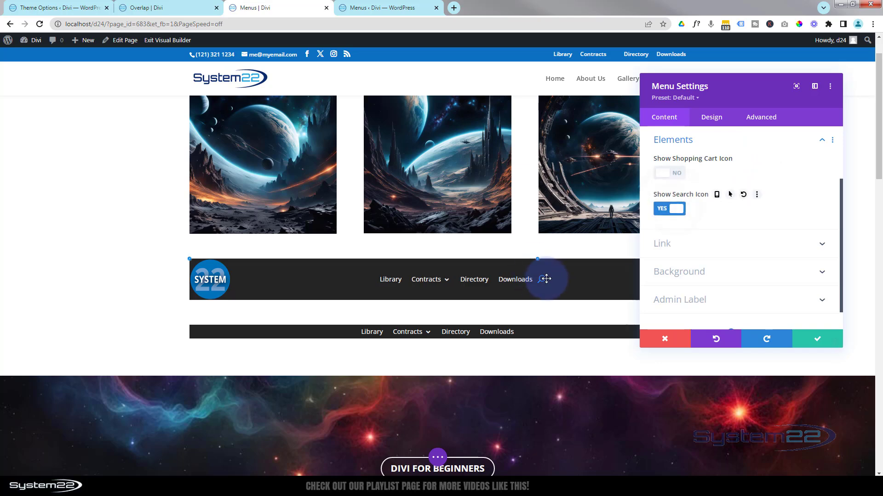
click(679, 211)
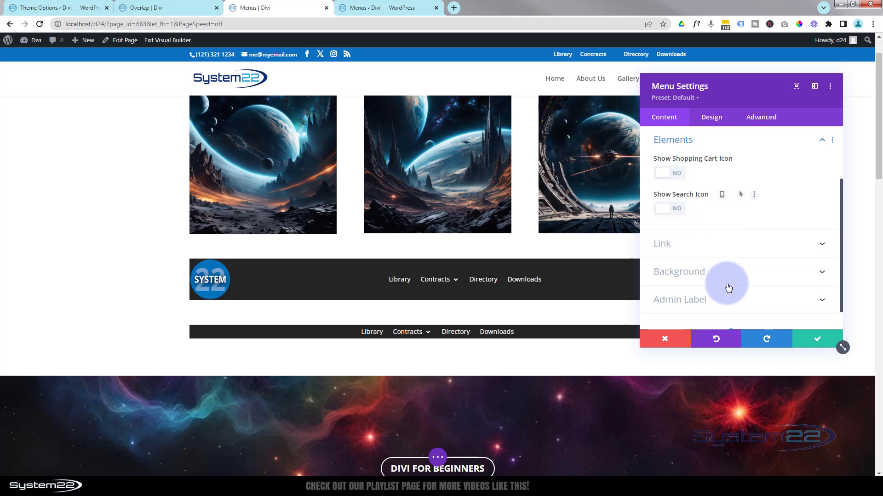
scroll(731, 290, up, 3)
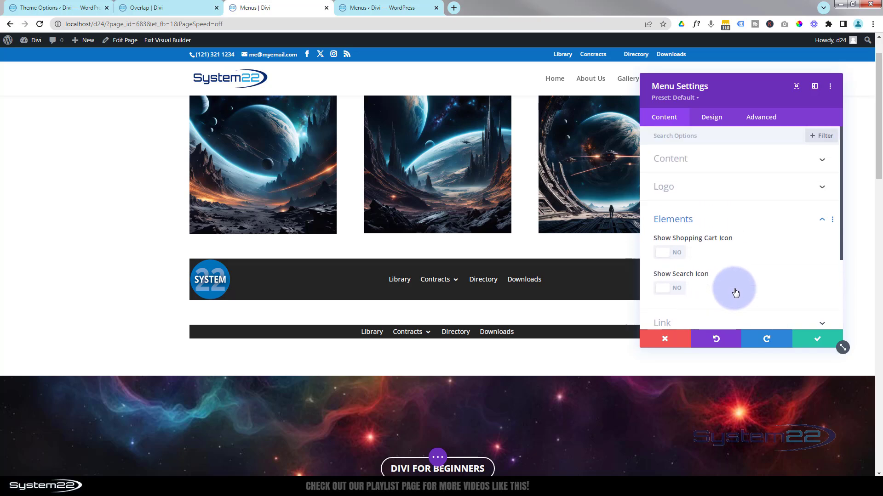
Set the upper dark menu's layout style to Centered, keeping its dropdown menu direction Downwards
click(714, 121)
click(735, 160)
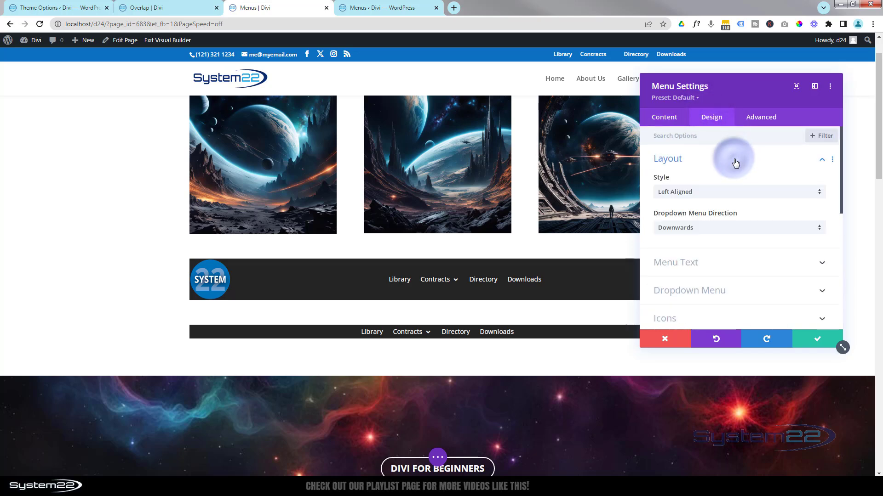
click(726, 197)
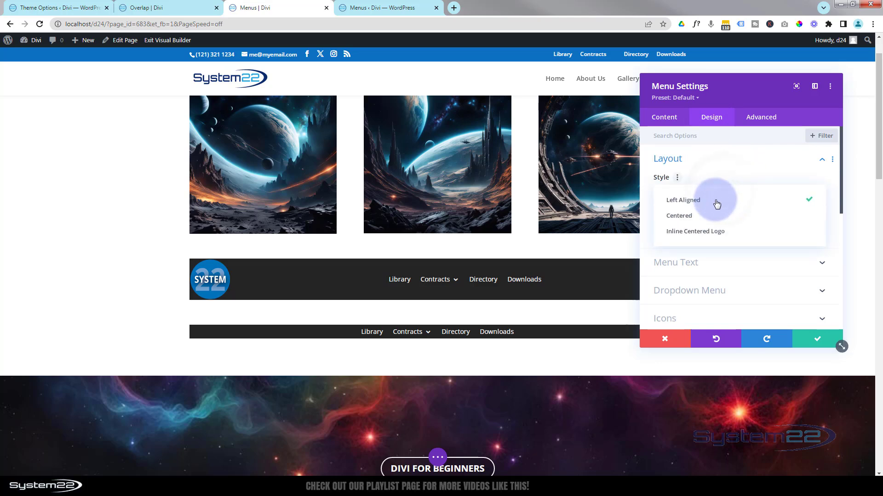
click(693, 221)
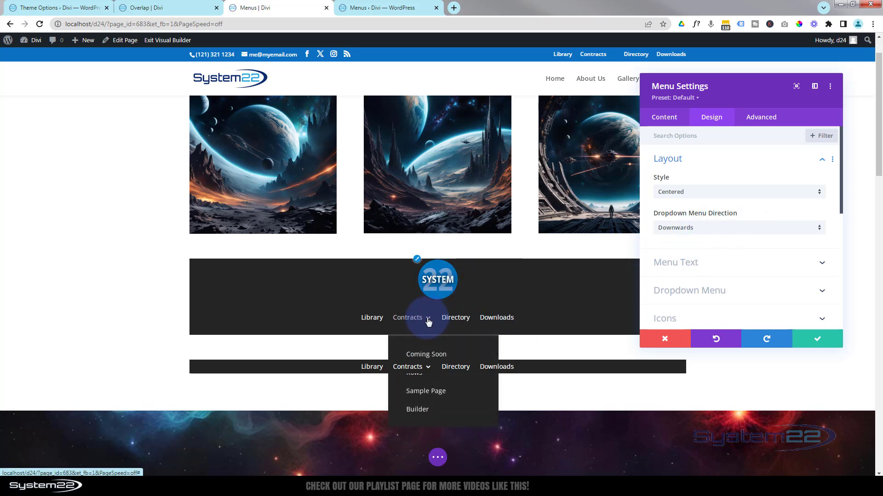
click(739, 230)
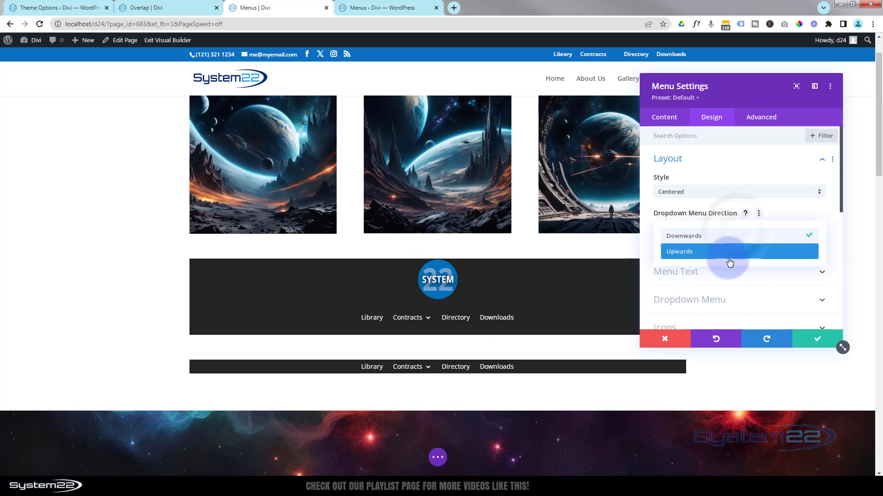
click(655, 234)
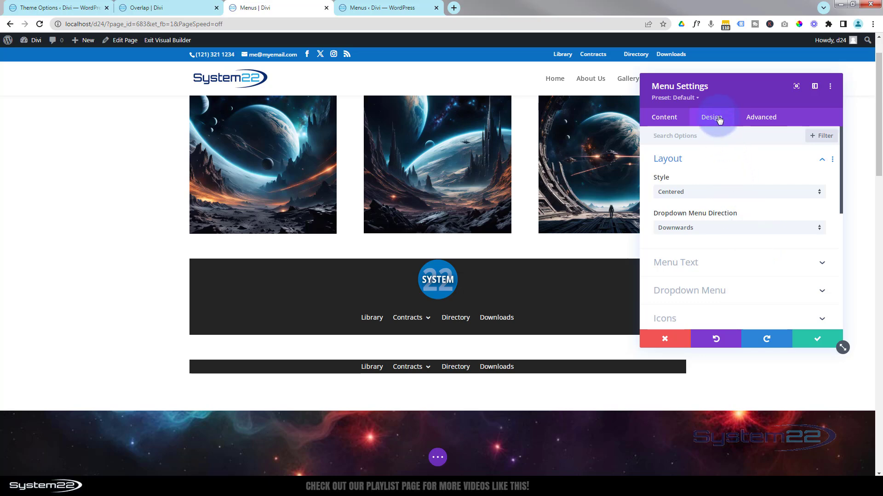
Set the logo width of the centered menu to 50px in its sizing settings
click(733, 162)
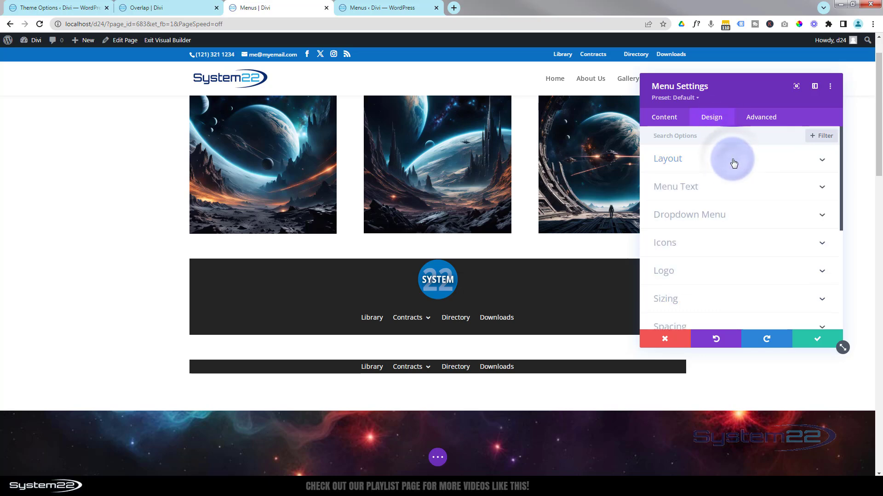
click(725, 304)
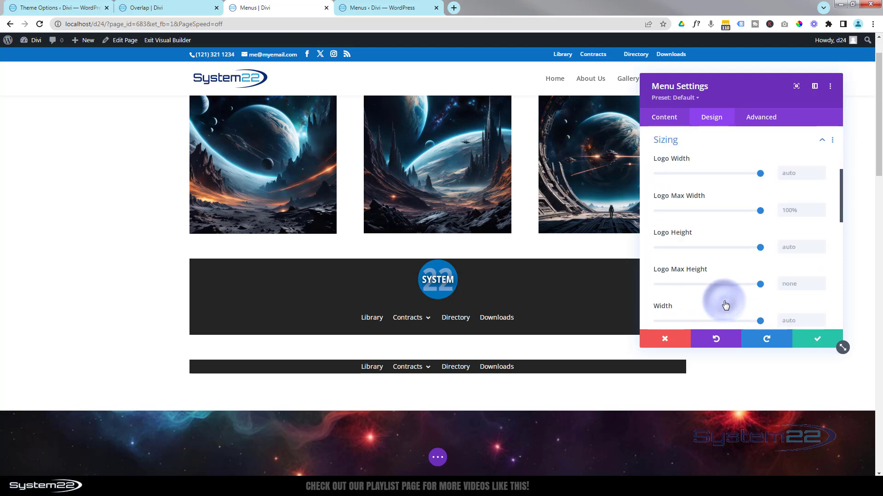
click(782, 172)
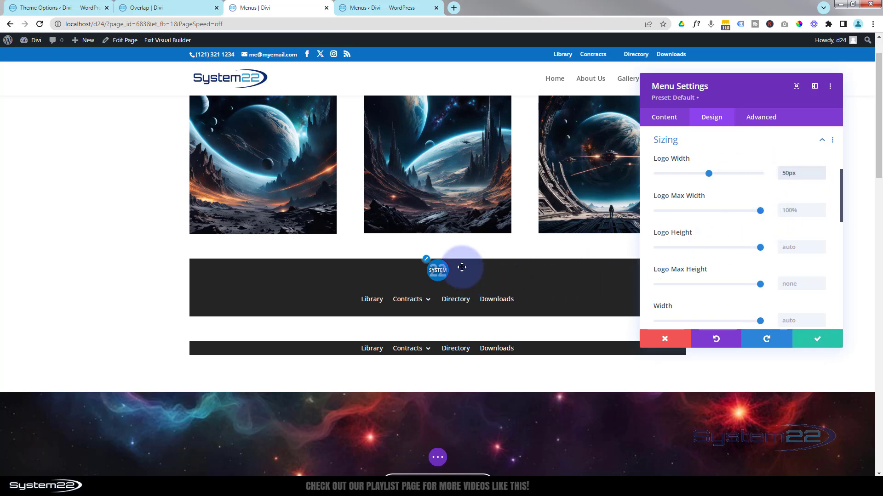
Add 10px of top padding to the menu module above the logo
click(725, 146)
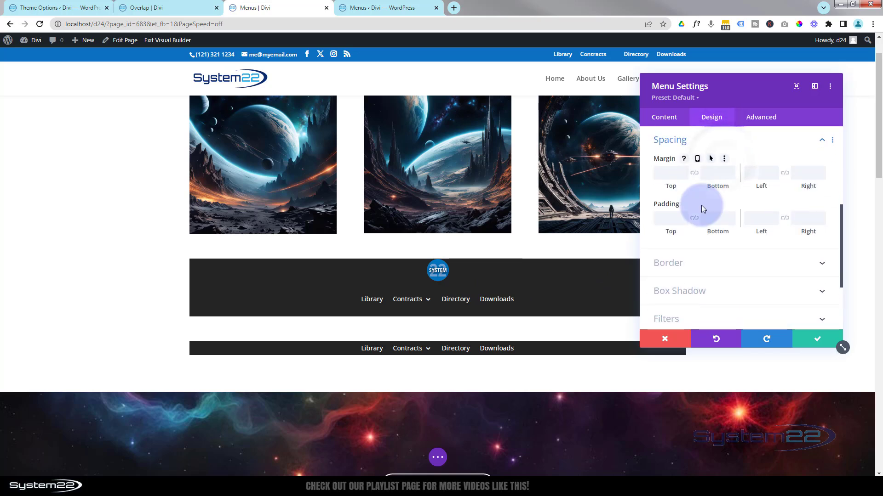
click(660, 214)
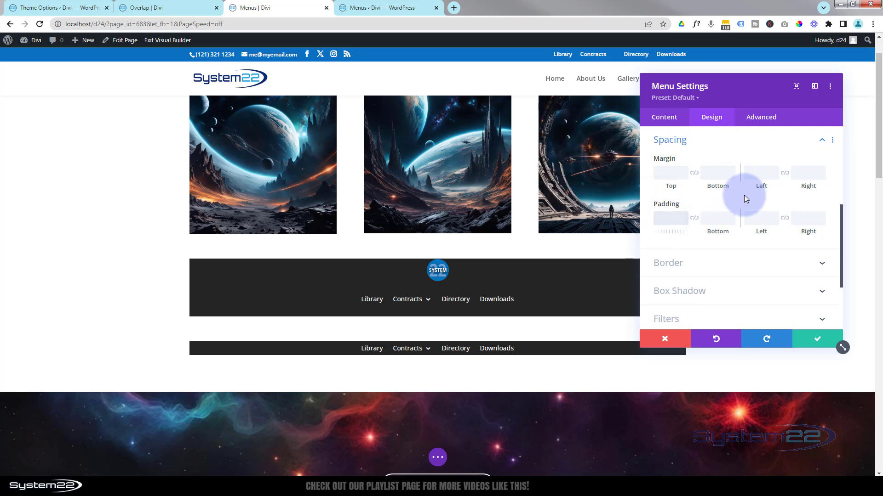
text(10px)
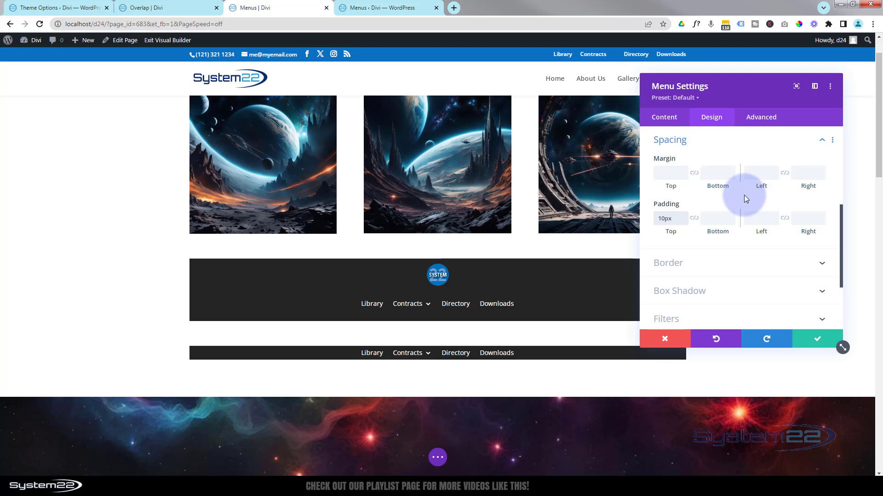
Set the menu module's width and height to 70px each and center-align the module
click(713, 146)
scroll(713, 173, up, 2)
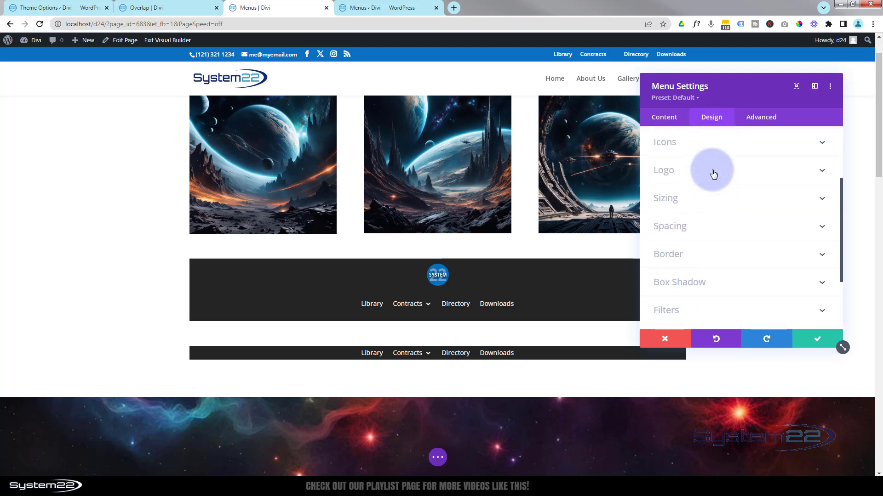
click(712, 200)
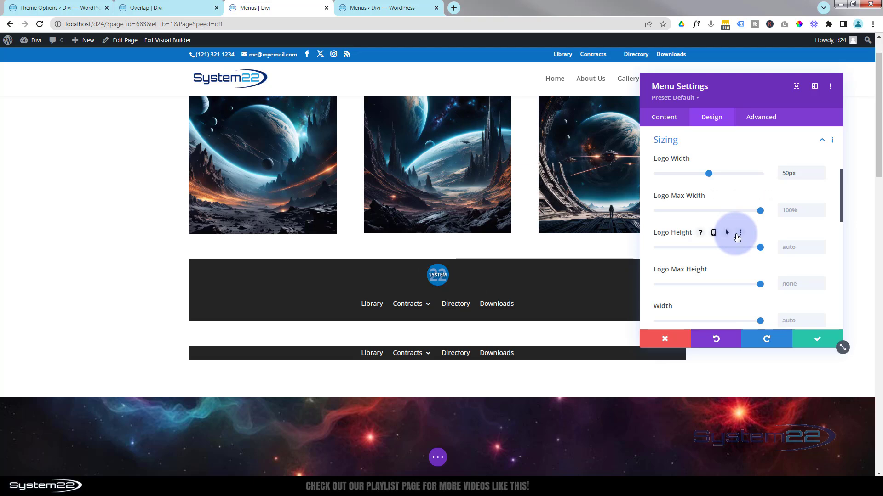
scroll(736, 236, down, 2)
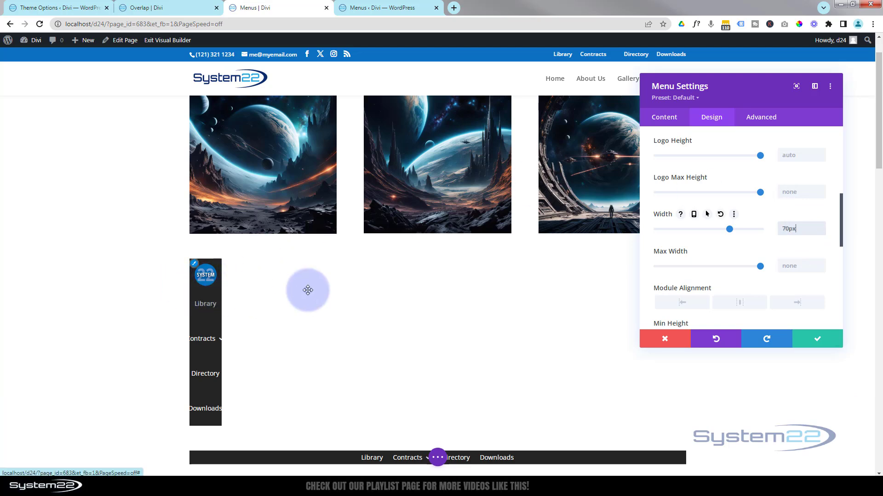
scroll(784, 248, down, 3)
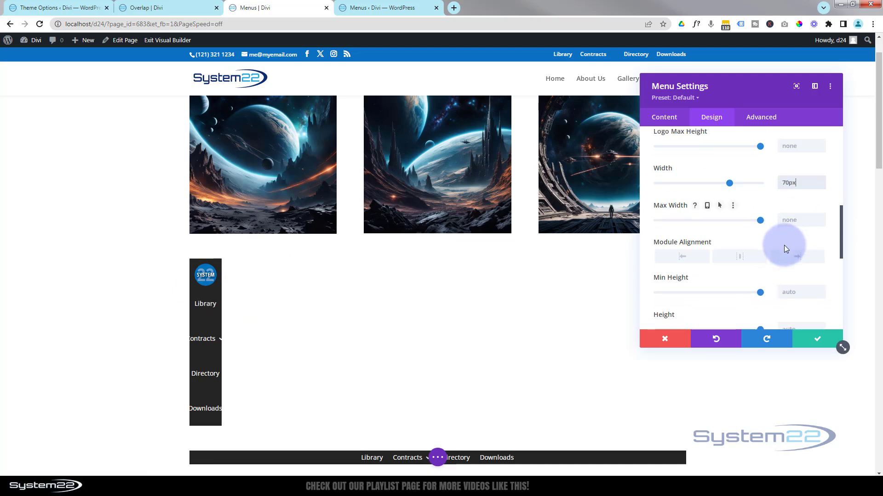
click(786, 237)
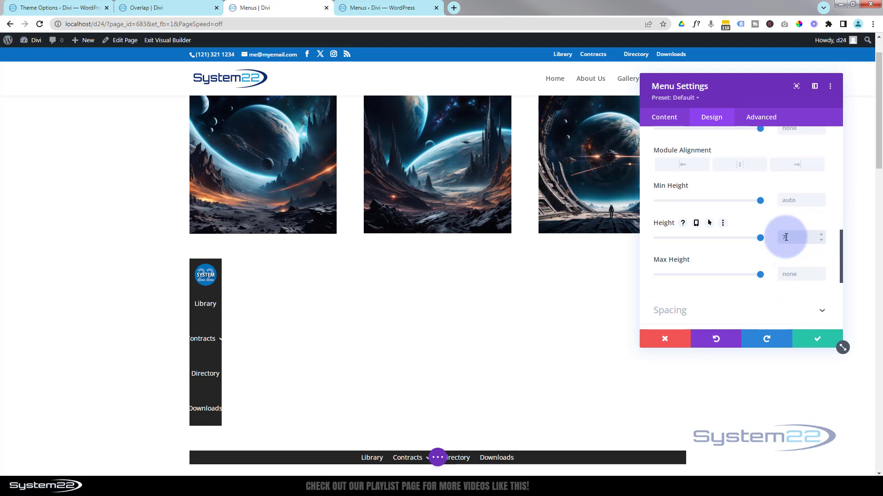
text(70px)
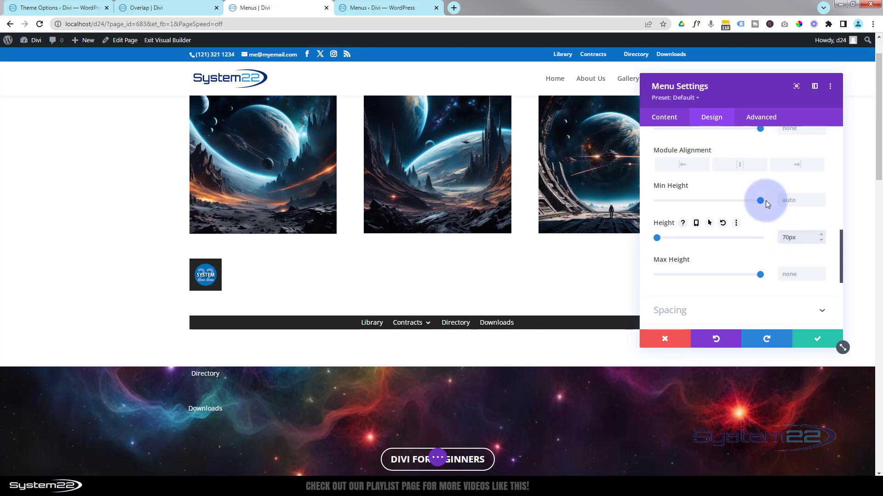
click(741, 165)
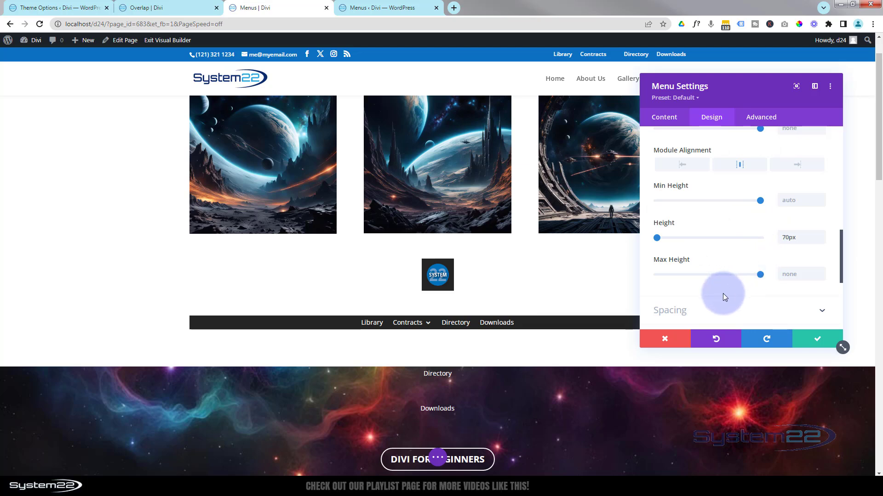
Enable a hover state for the menu module's width and set the hover width to 450px
scroll(721, 292, up, 4)
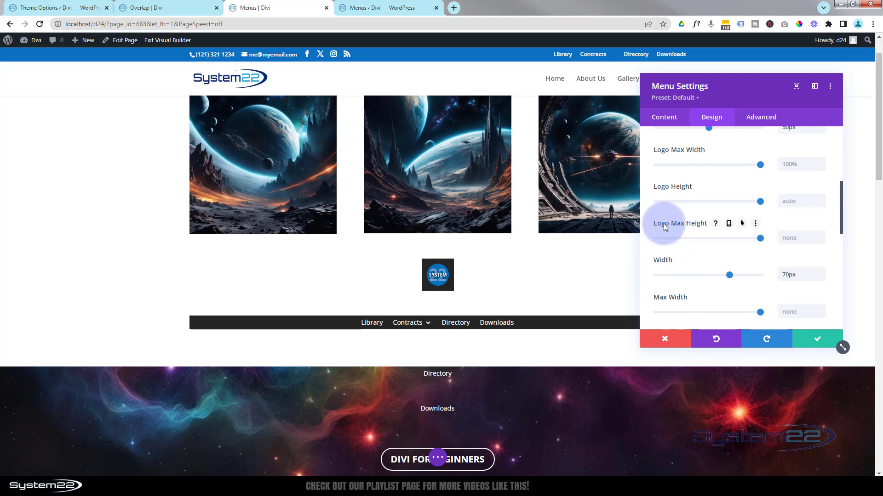
mouse_move(663, 261)
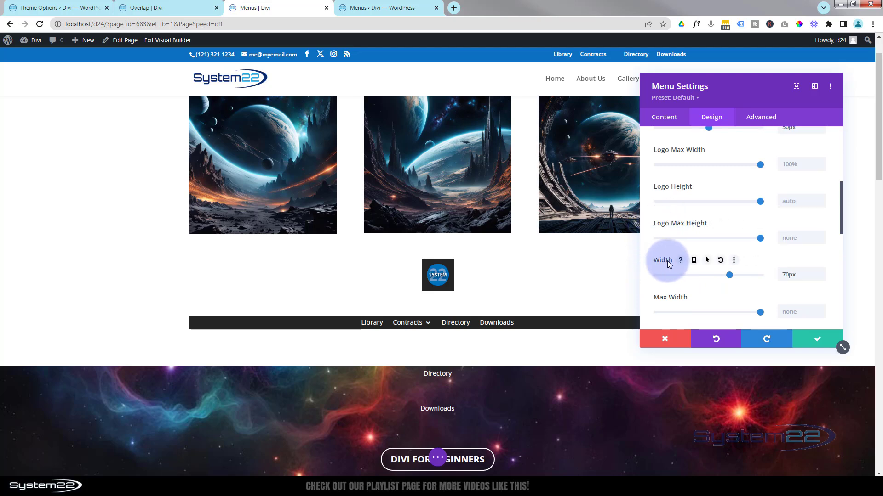
click(707, 262)
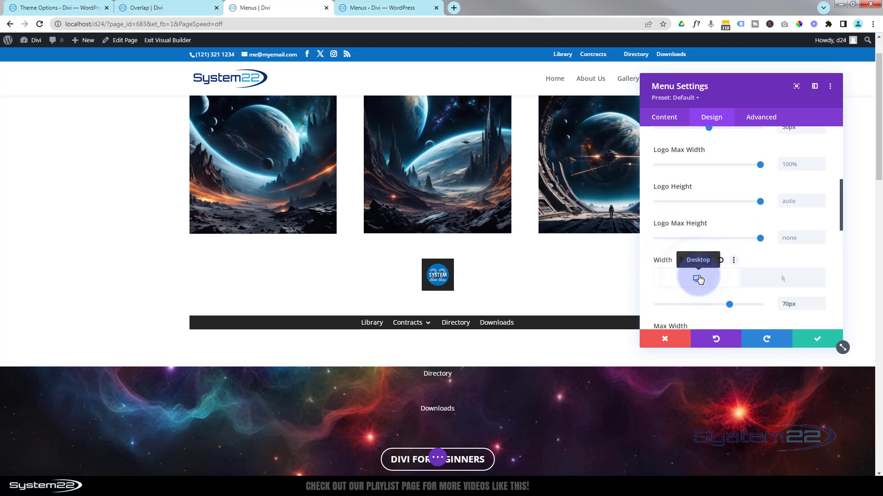
click(777, 279)
click(778, 279)
click(784, 305)
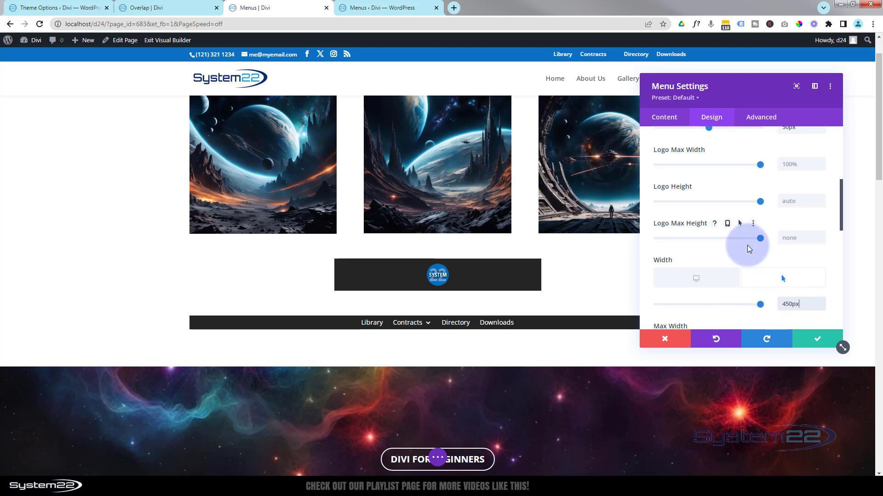
Enable a hover state for the menu module's height, try 120px, and settle on a hover height of 130px
scroll(746, 245, down, 2)
scroll(747, 249, down, 3)
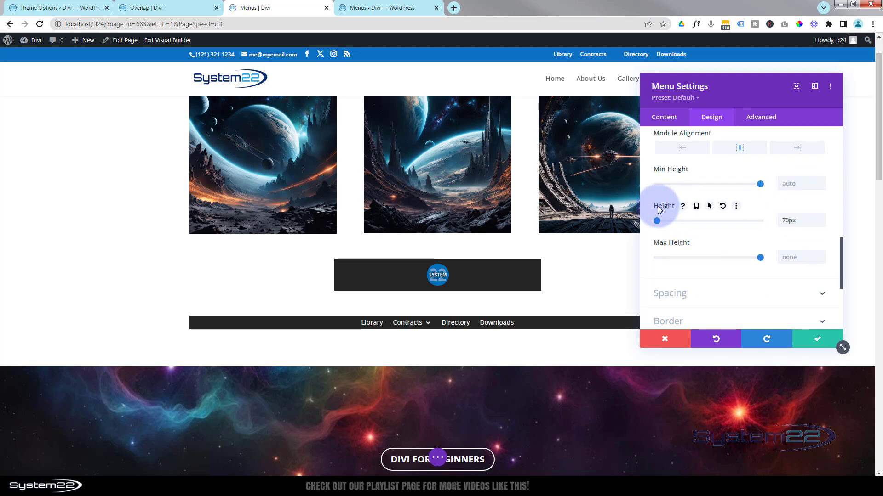
click(710, 207)
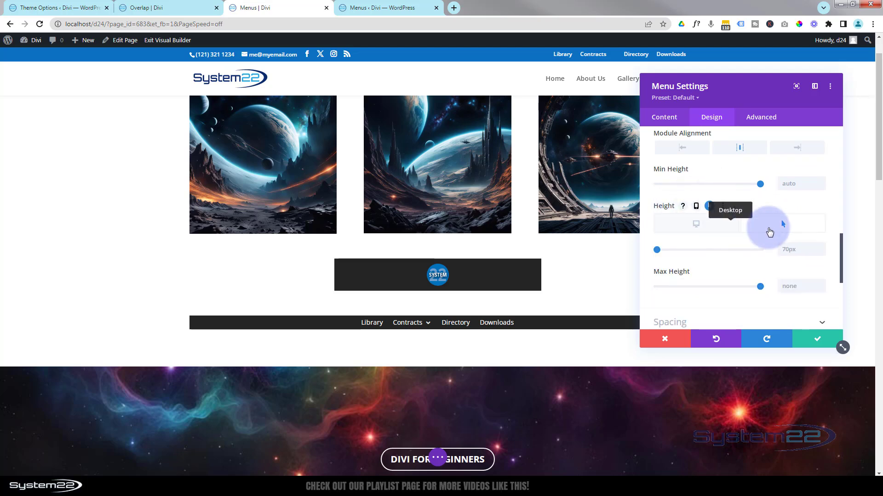
click(720, 230)
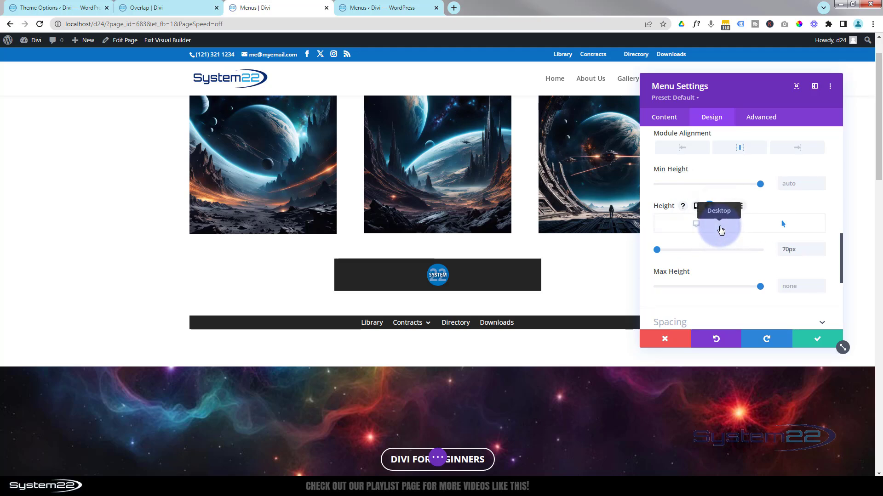
click(782, 227)
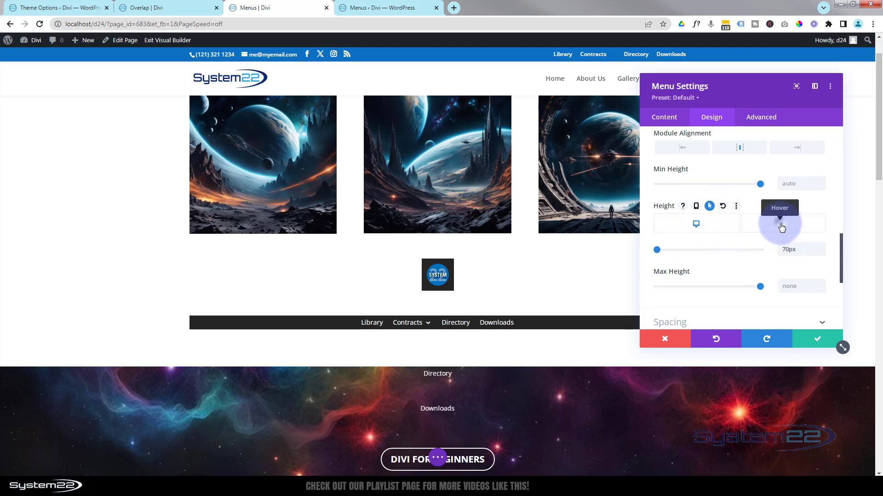
click(783, 252)
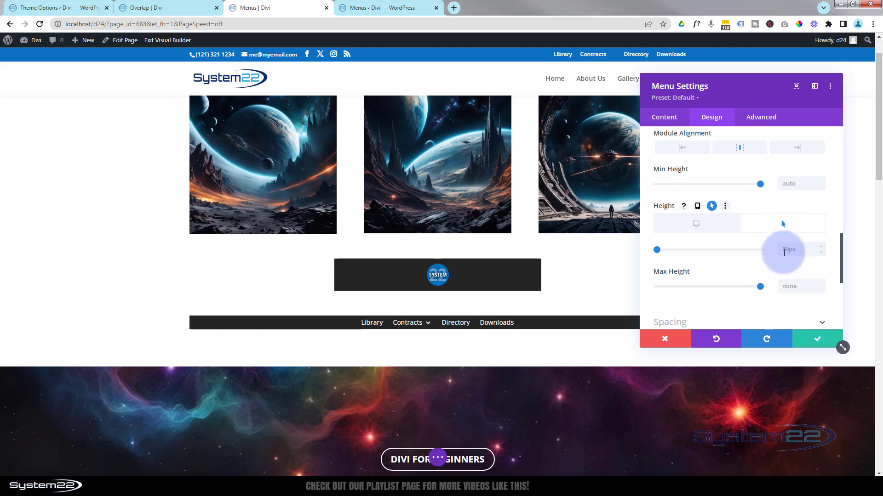
click(784, 250)
click(784, 251)
text(120)
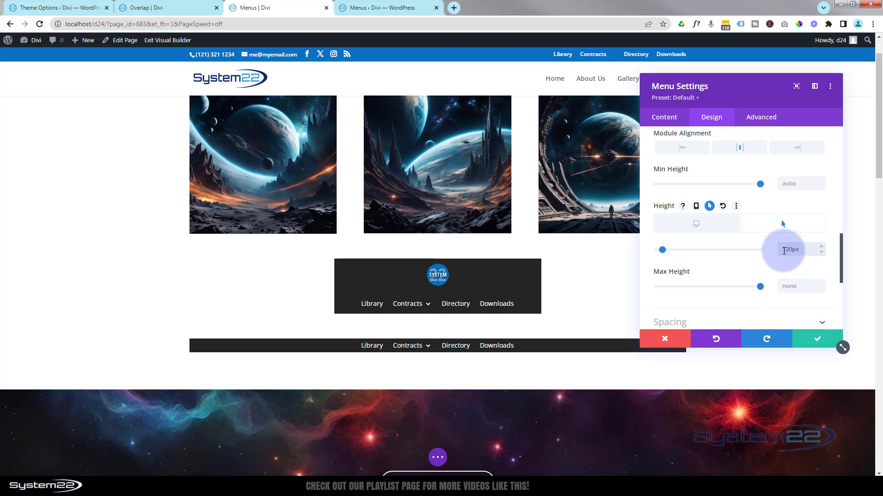
double_click(791, 249)
text(130)
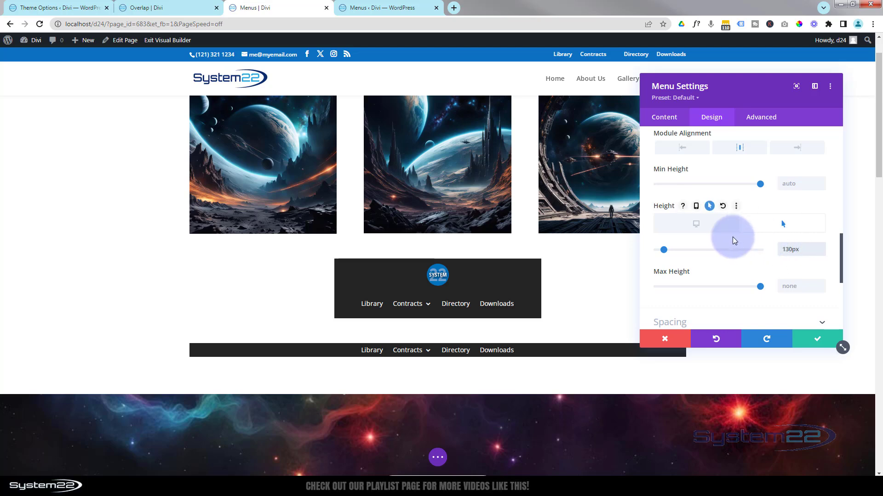
Round all four corners of the menu module to 10px
scroll(732, 238, down, 2)
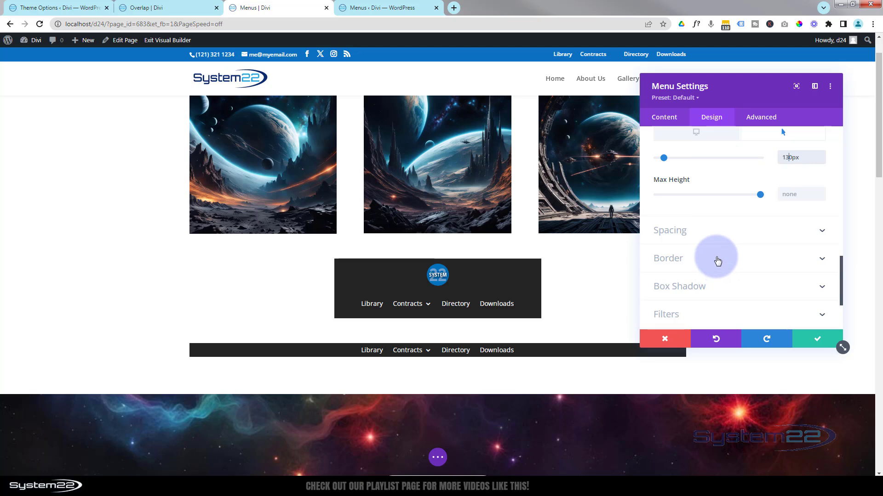
click(715, 258)
click(672, 183)
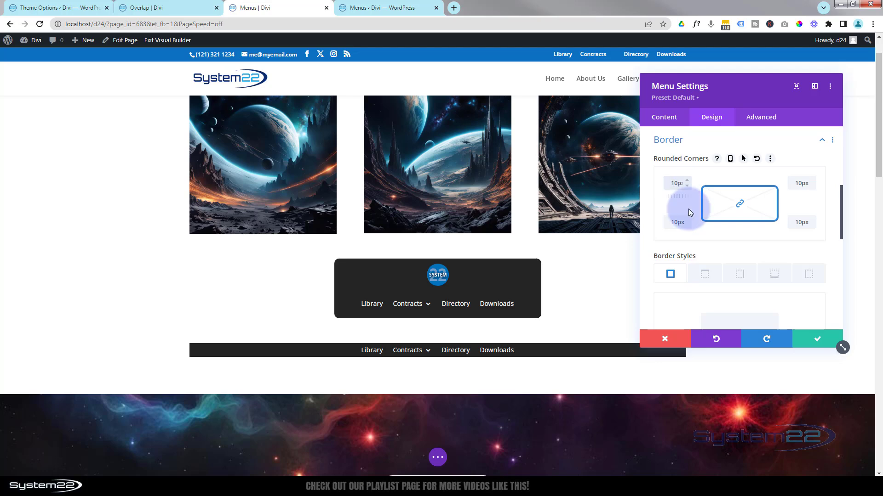
Compare the menu module's desktop and hover states using its width settings
scroll(691, 222, up, 3)
click(717, 217)
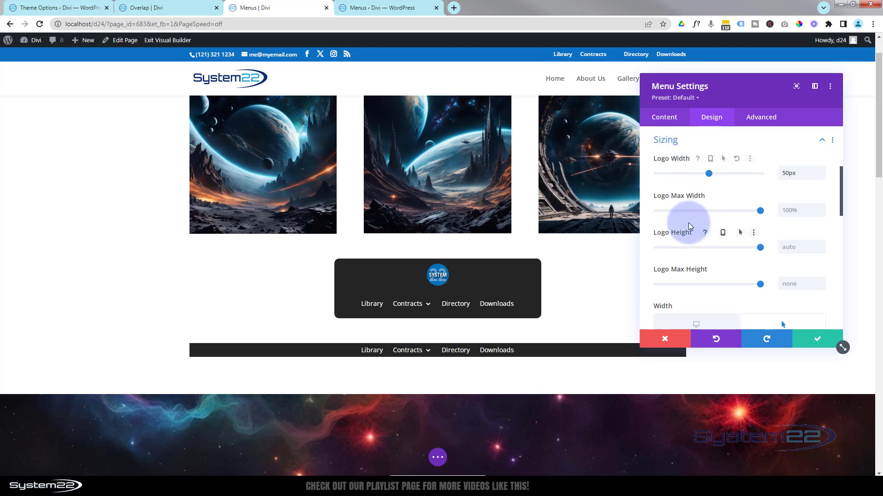
click(696, 325)
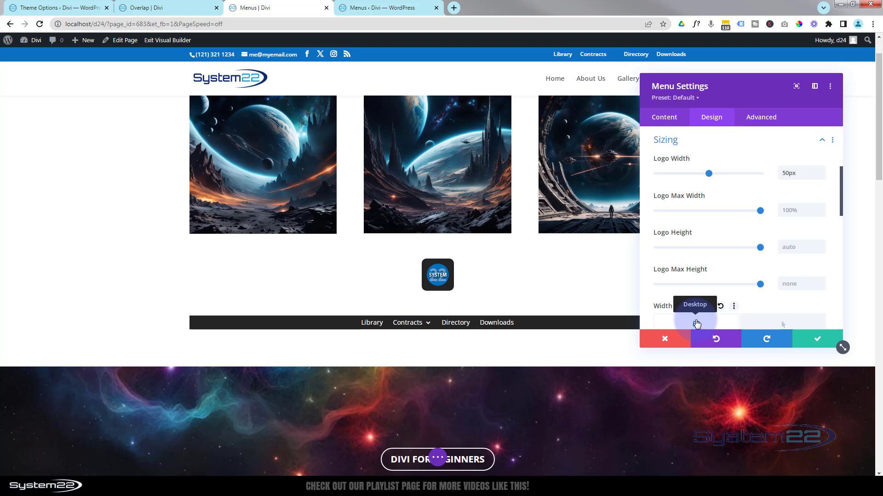
scroll(545, 244, down, 2)
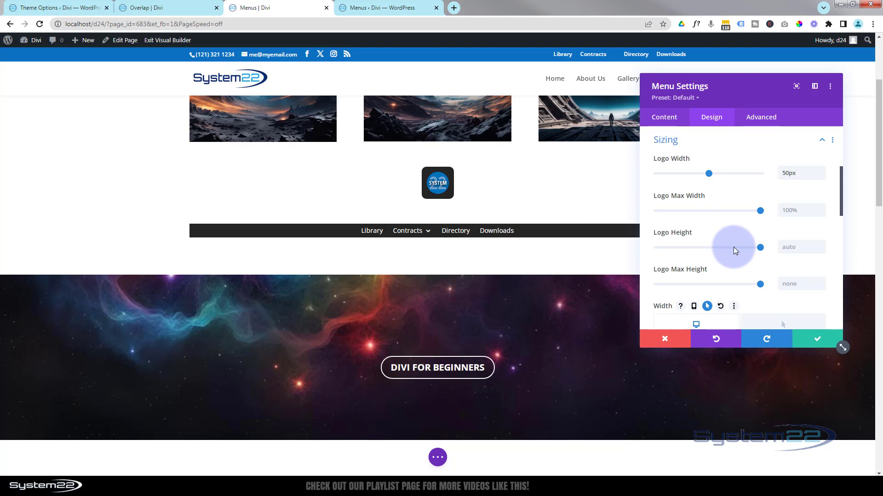
scroll(758, 280, down, 2)
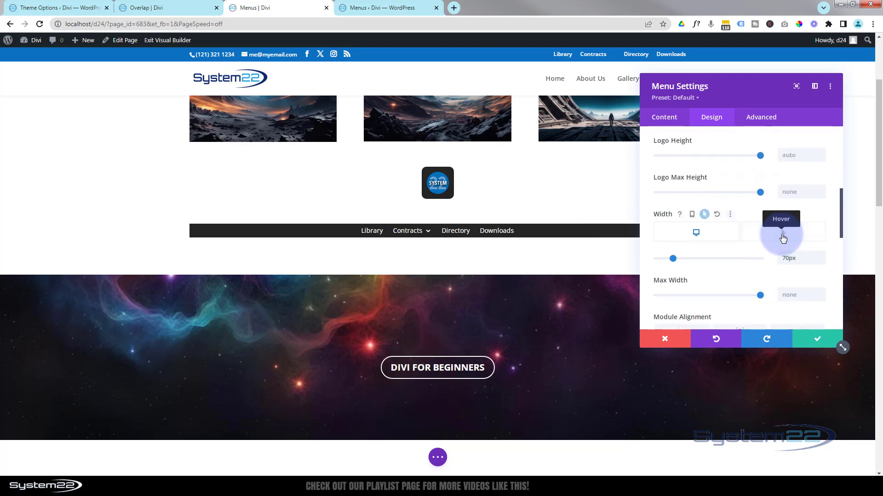
click(783, 239)
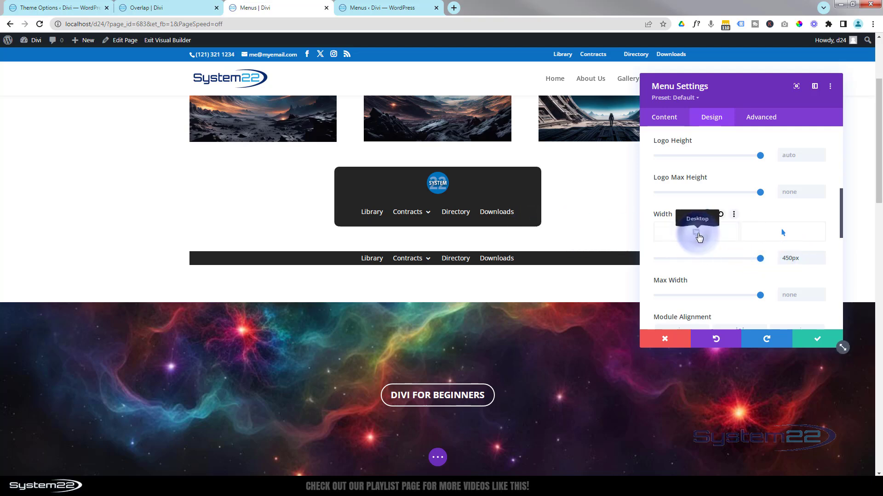
click(698, 237)
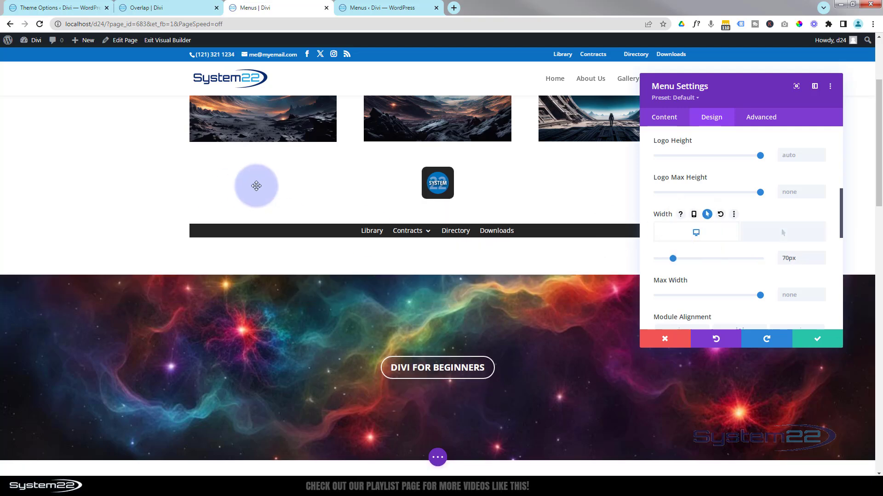
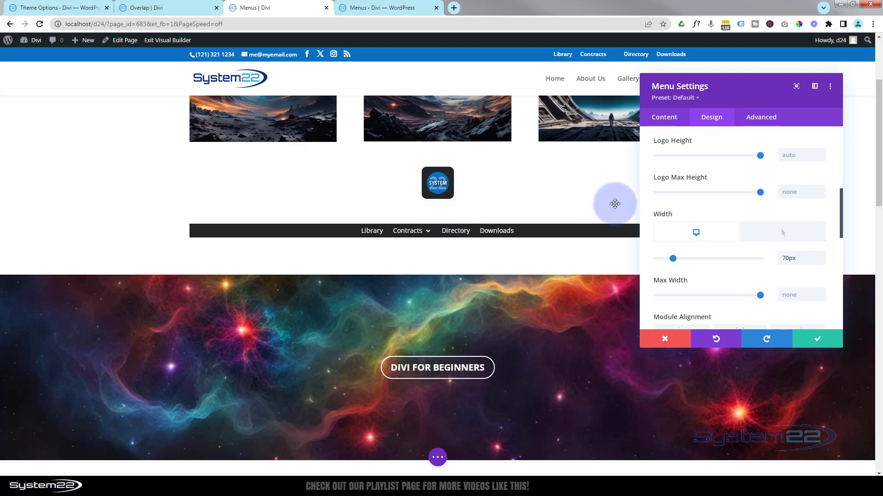
Enable a hover state for the menu module's background and make its desktop background transparent
click(663, 121)
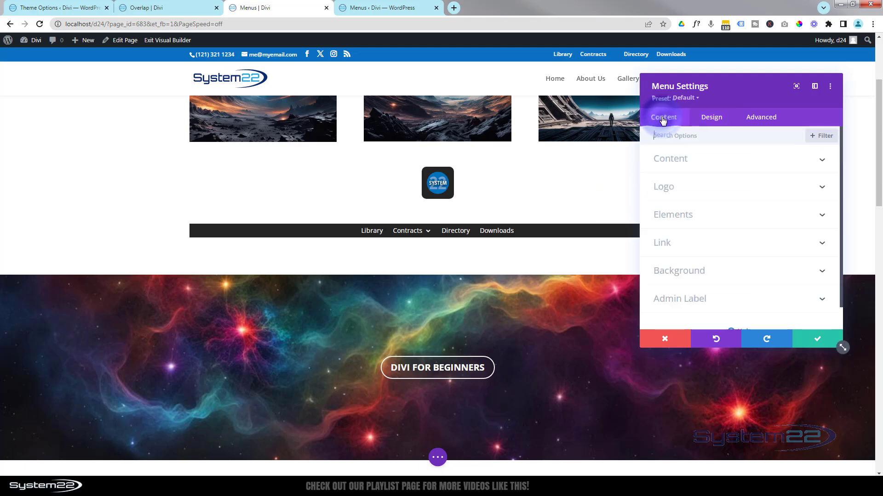
click(722, 271)
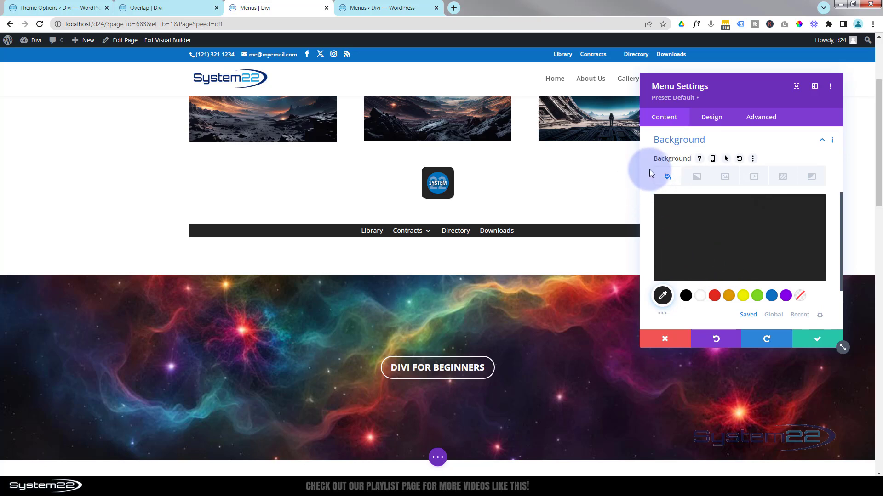
click(725, 159)
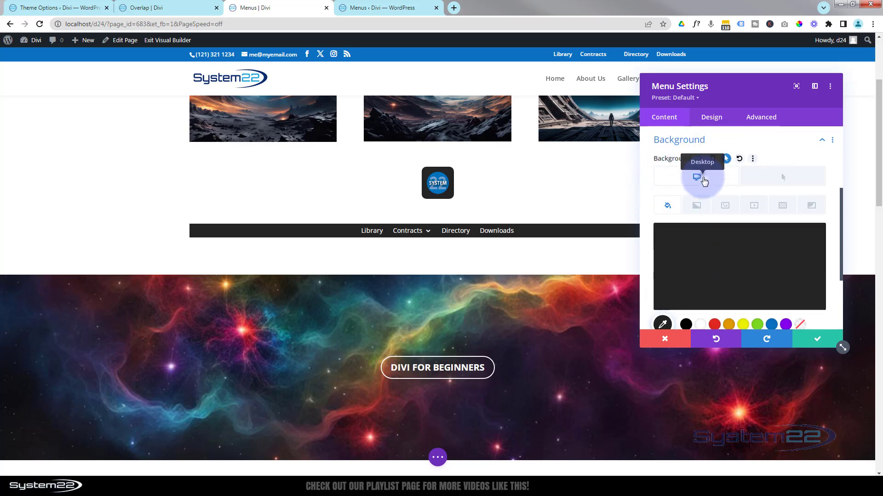
scroll(715, 184, down, 1)
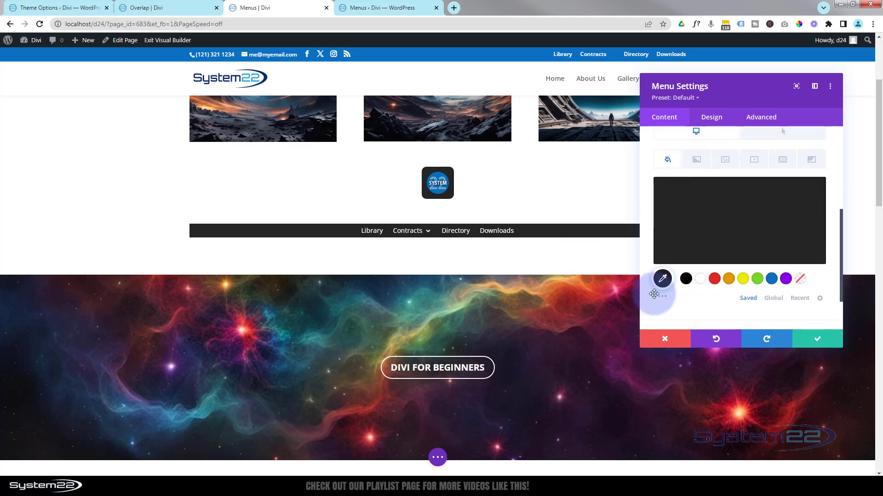
click(801, 280)
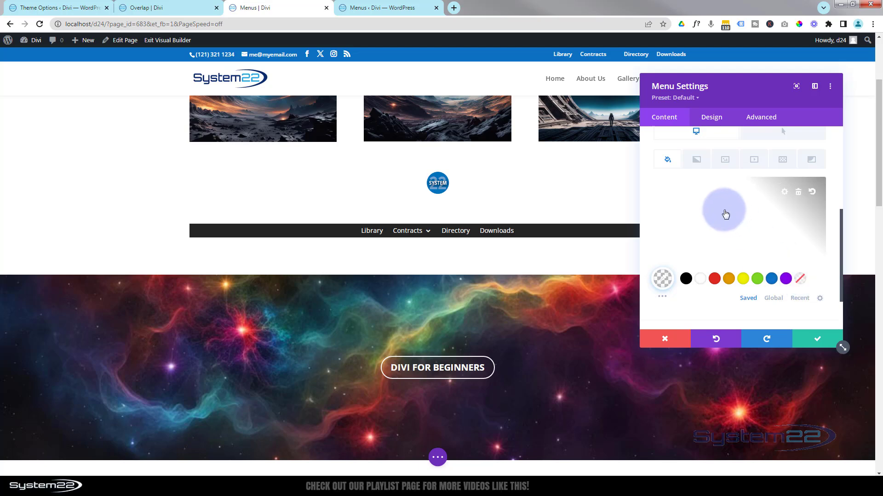
Set the menu module's hover background to the dark charcoal swatch from the extended colour palette
scroll(731, 216, up, 2)
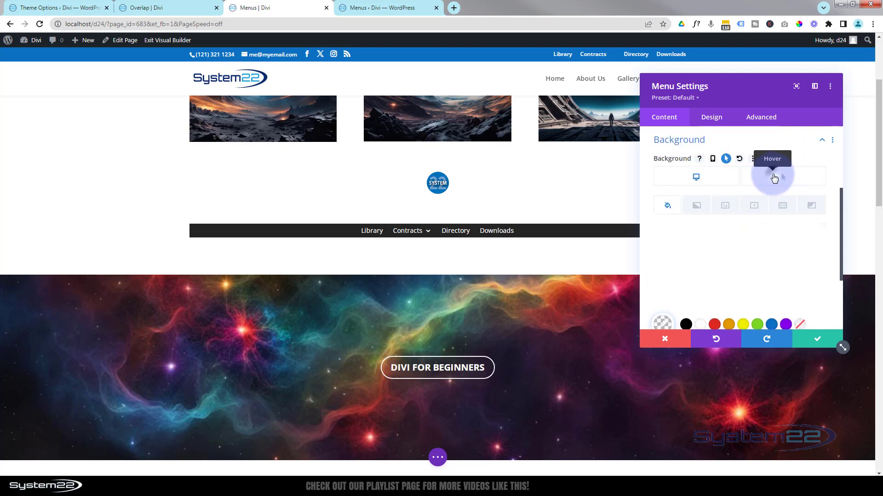
click(774, 178)
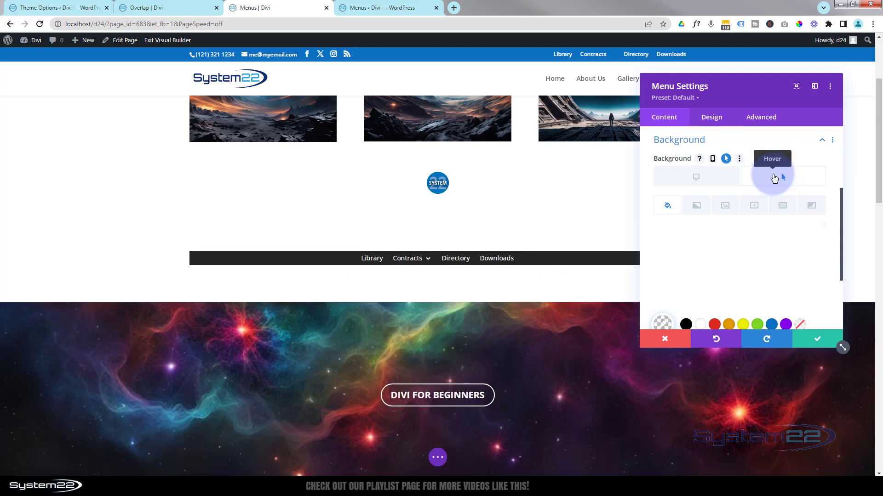
scroll(751, 216, down, 4)
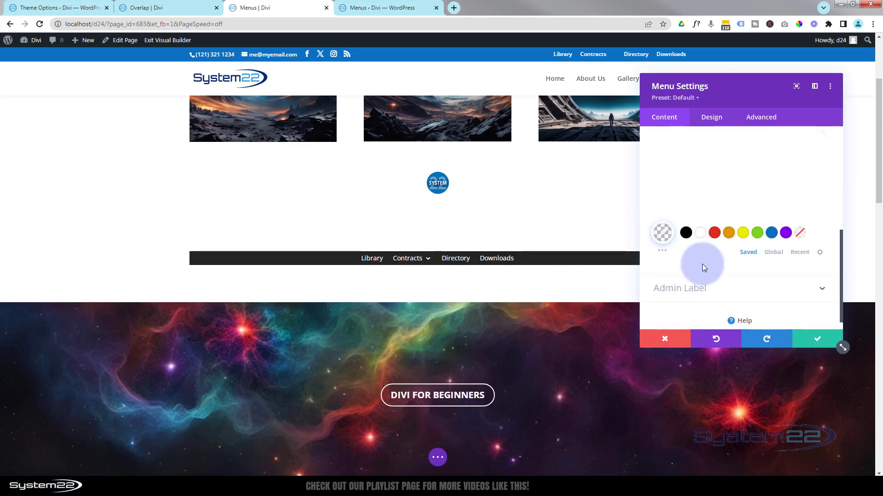
click(663, 254)
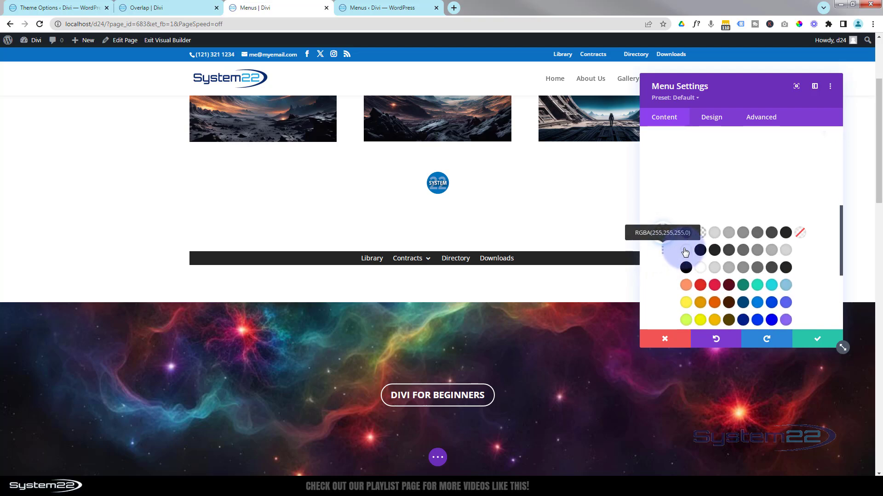
click(715, 250)
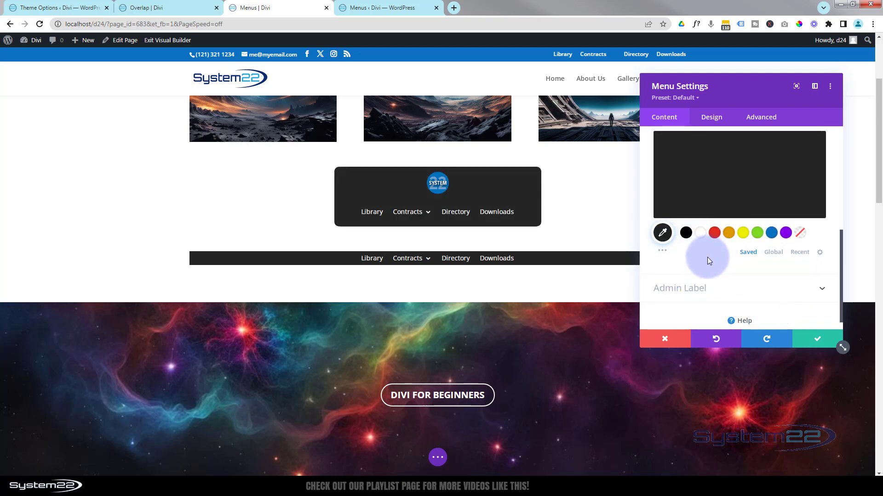
Set the menu module's transition duration to 700ms, choose the speed curve listed above Ease, and save the module settings
scroll(708, 239, up, 2)
click(761, 118)
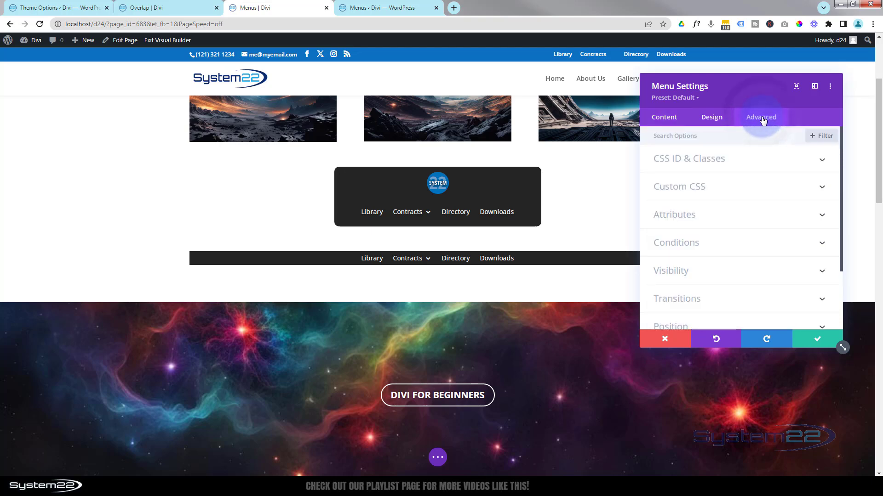
click(757, 298)
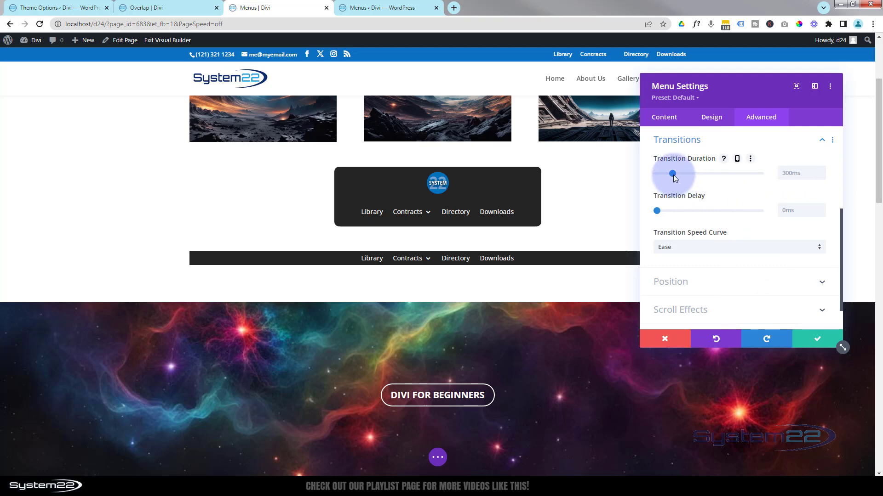
drag(674, 173, 691, 176)
click(691, 175)
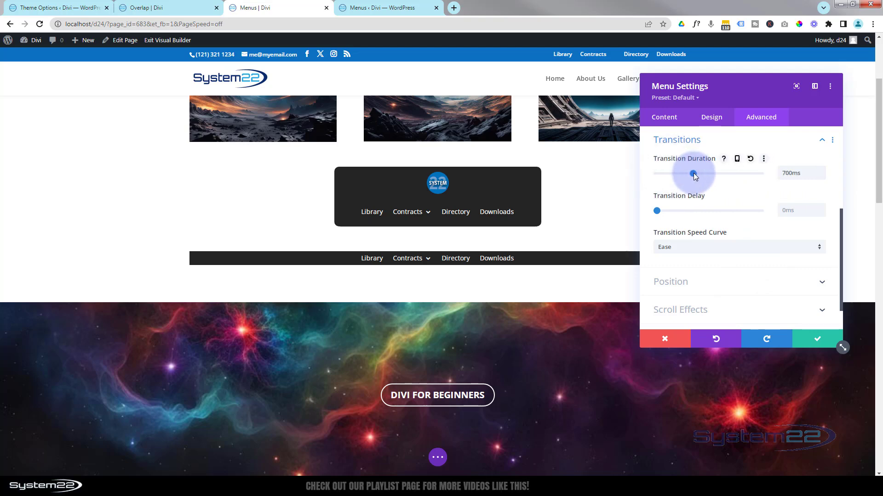
click(711, 258)
click(703, 247)
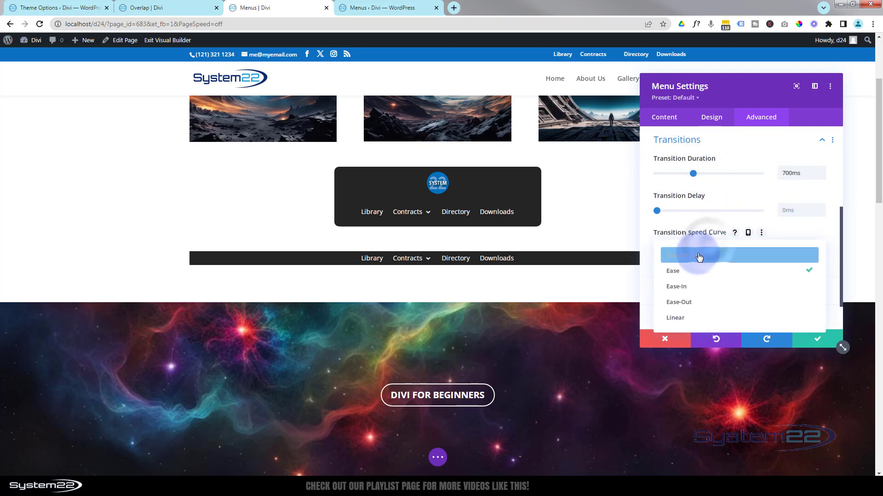
click(704, 255)
click(816, 340)
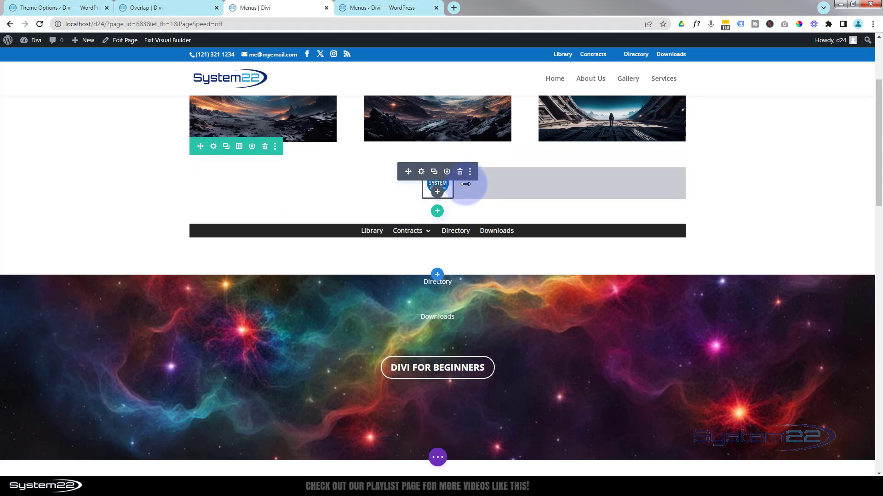
Set the minimum height of the row containing the round-logo menu to 150px and save the row settings
click(213, 147)
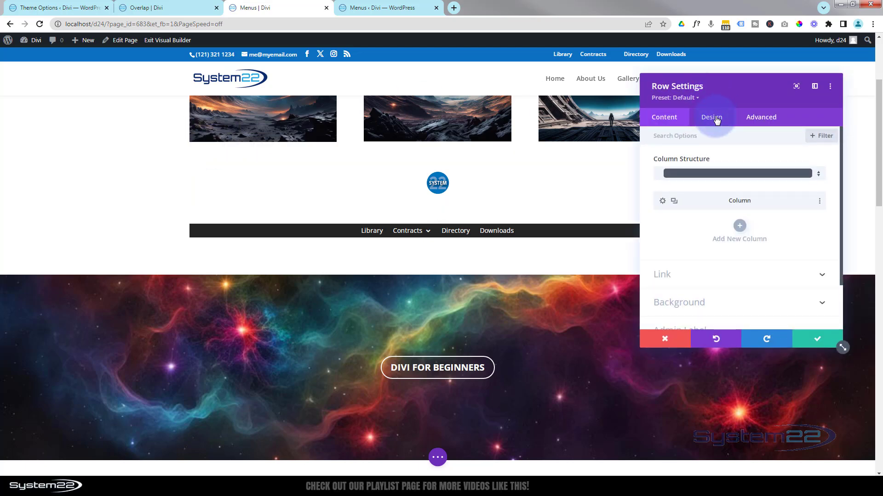
click(716, 121)
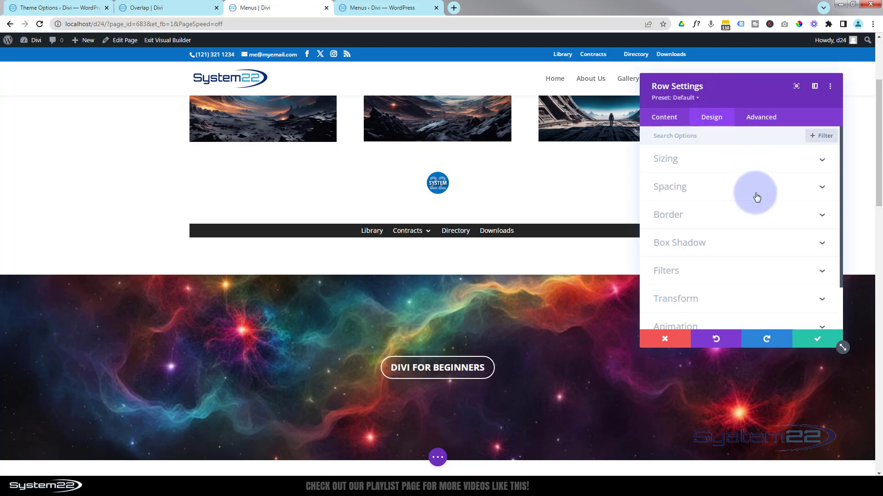
click(748, 165)
scroll(744, 172, down, 2)
scroll(745, 173, down, 2)
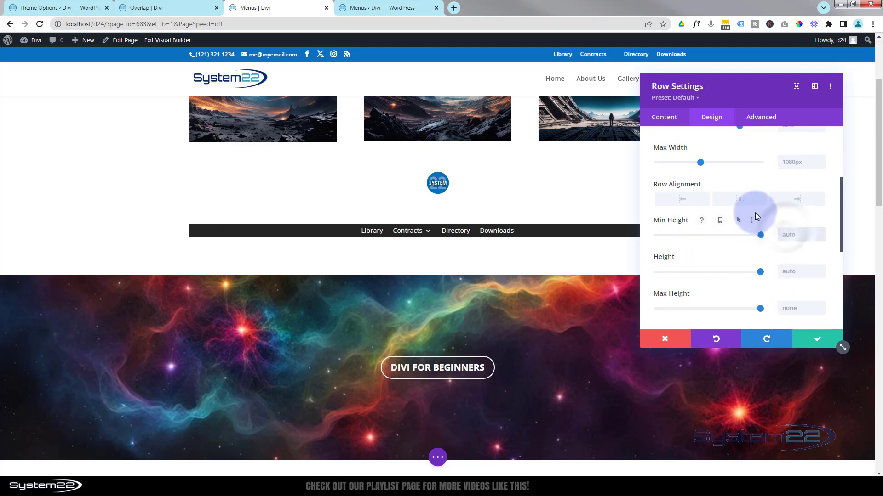
text(150)
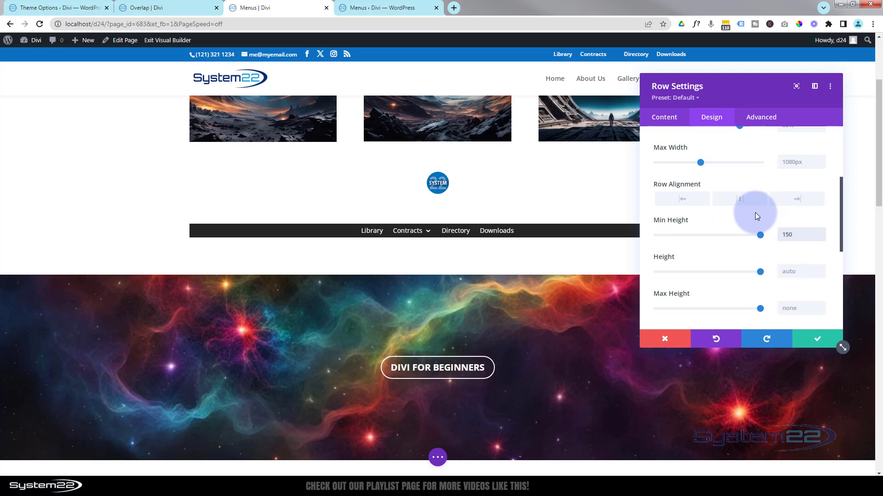
text(px)
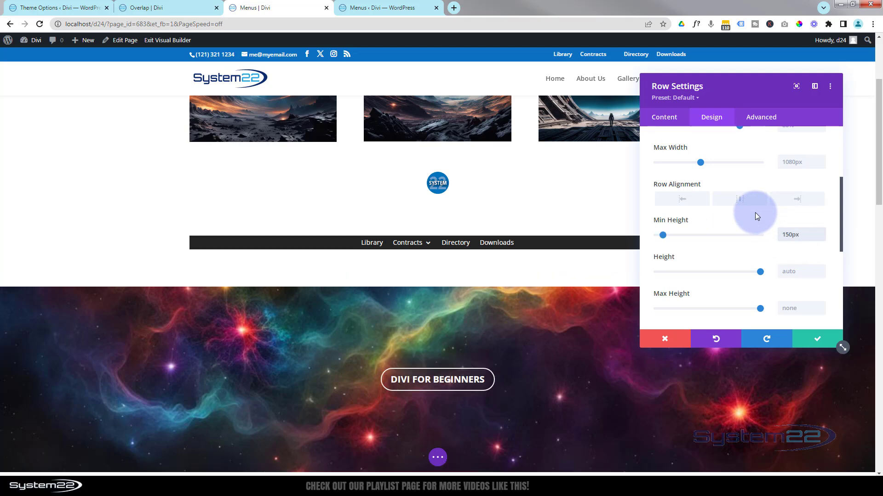
click(814, 339)
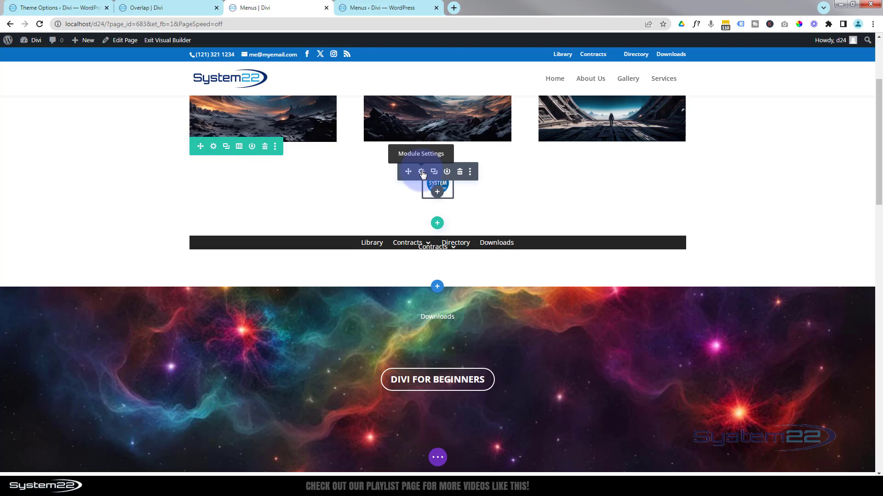
Enable a hover state for the menu's logo width and use it to compare the module's hover and desktop states
click(423, 174)
click(711, 120)
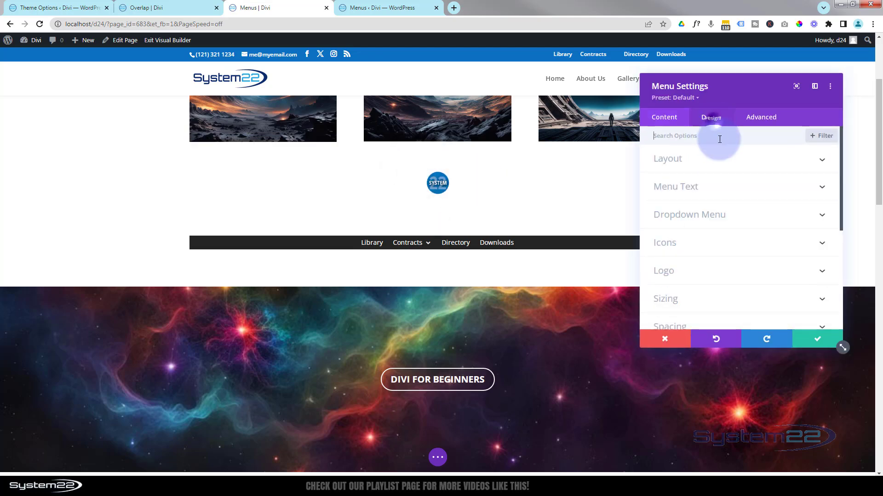
click(725, 300)
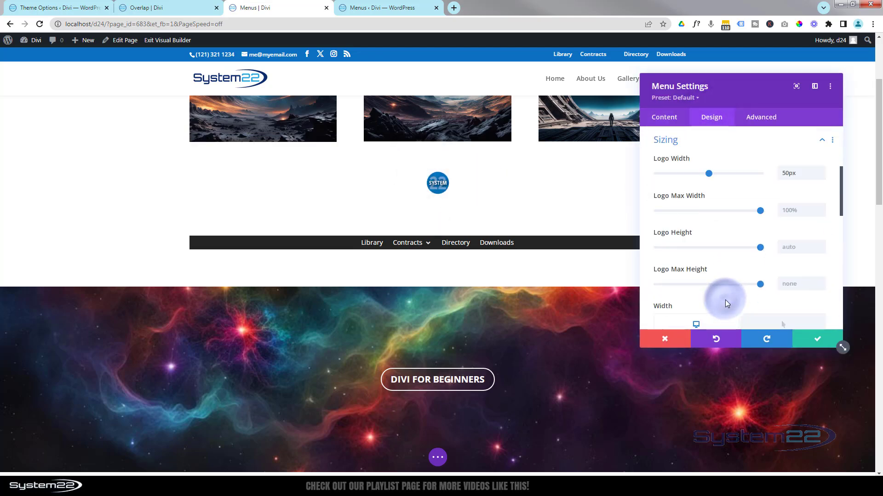
click(725, 159)
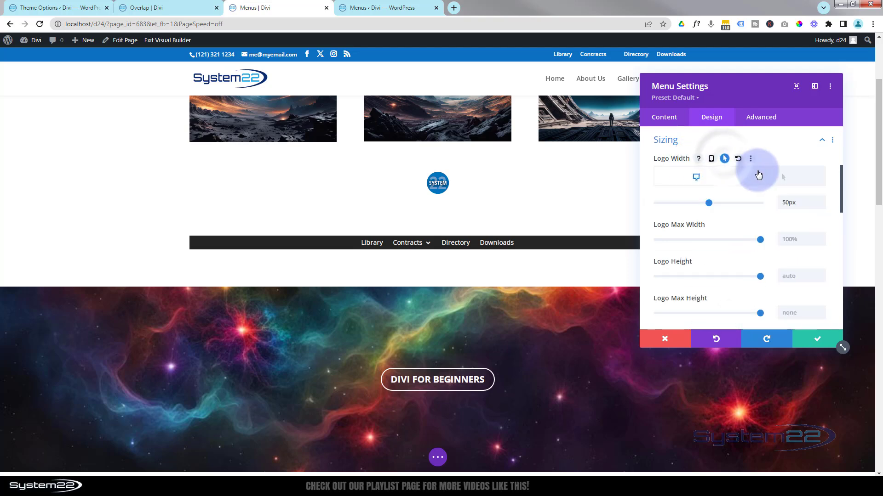
click(776, 177)
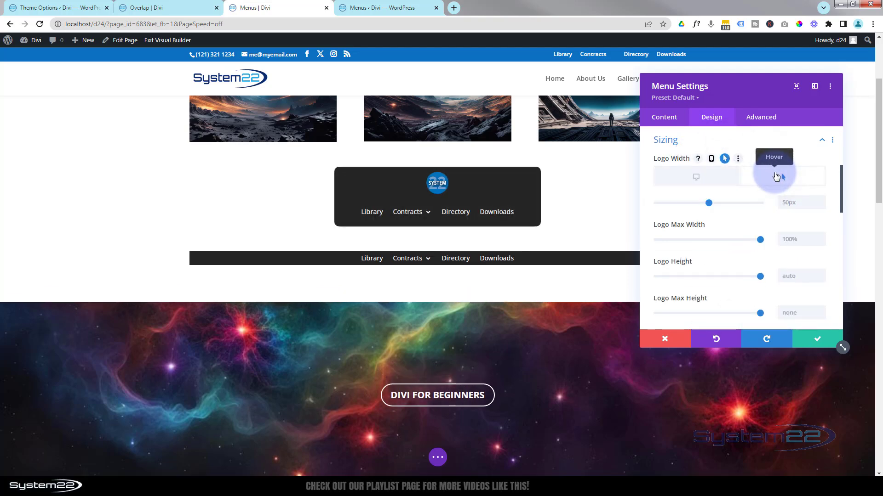
click(710, 179)
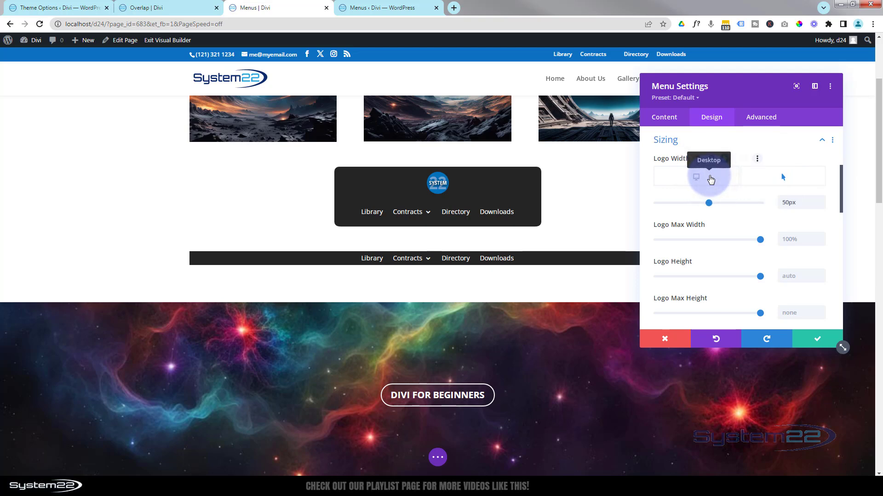
click(803, 340)
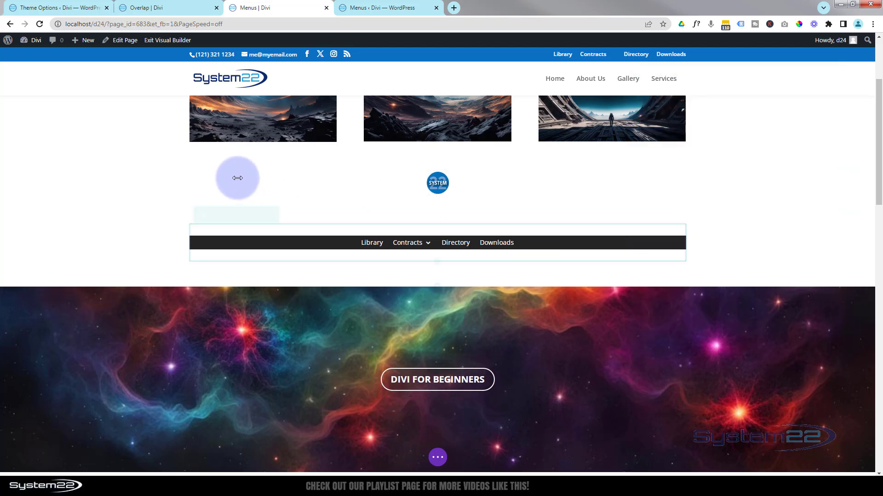
Set the fixed height of the round-logo menu's row to 150px, leaving its minimum height on auto, and save
click(213, 147)
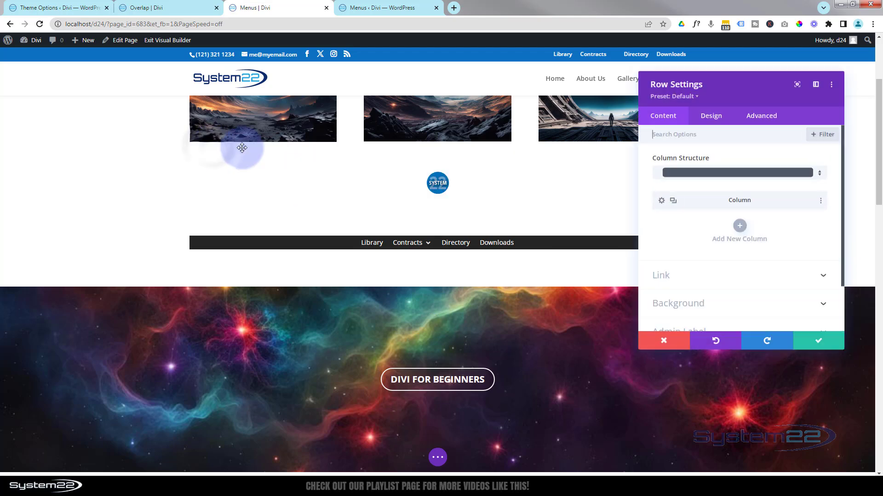
click(708, 117)
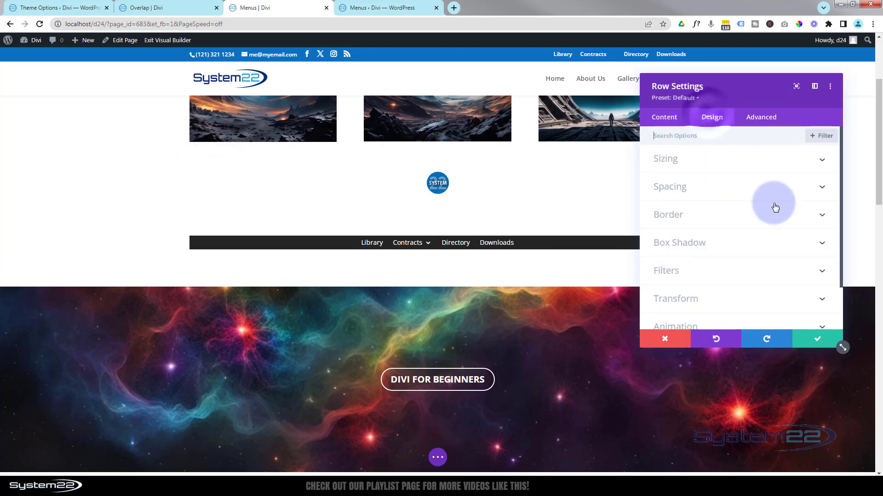
click(721, 161)
scroll(727, 192, down, 3)
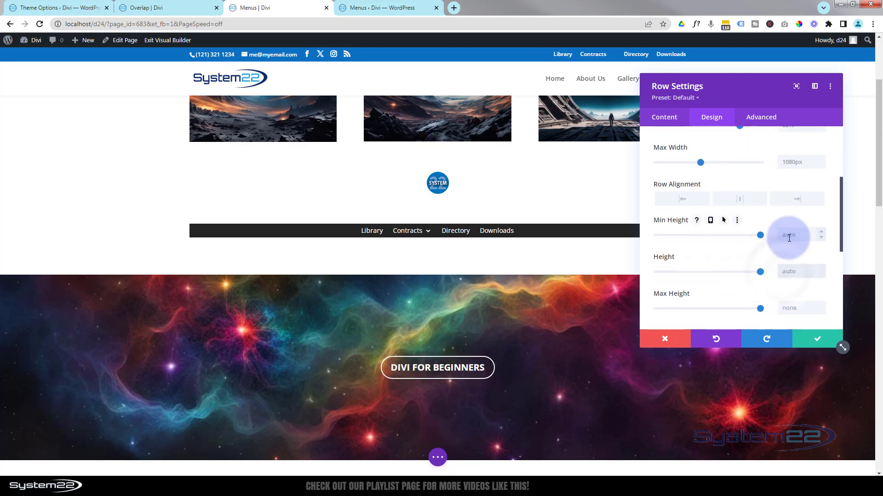
click(789, 236)
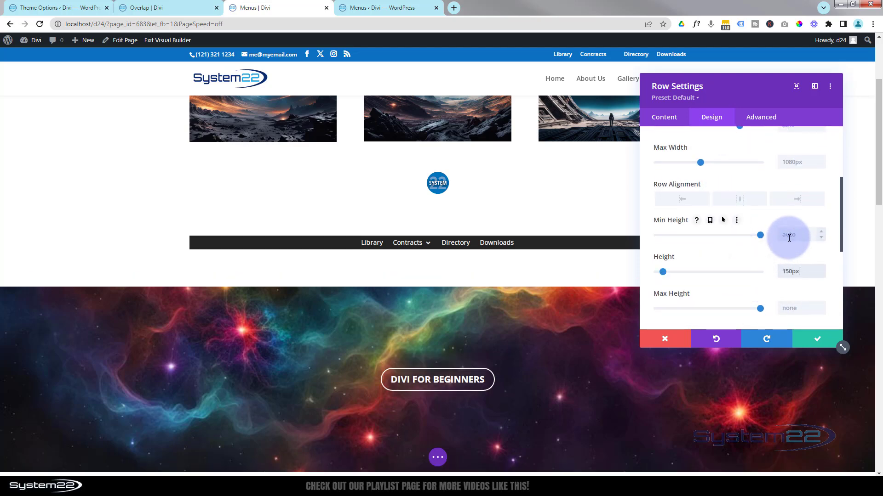
click(817, 342)
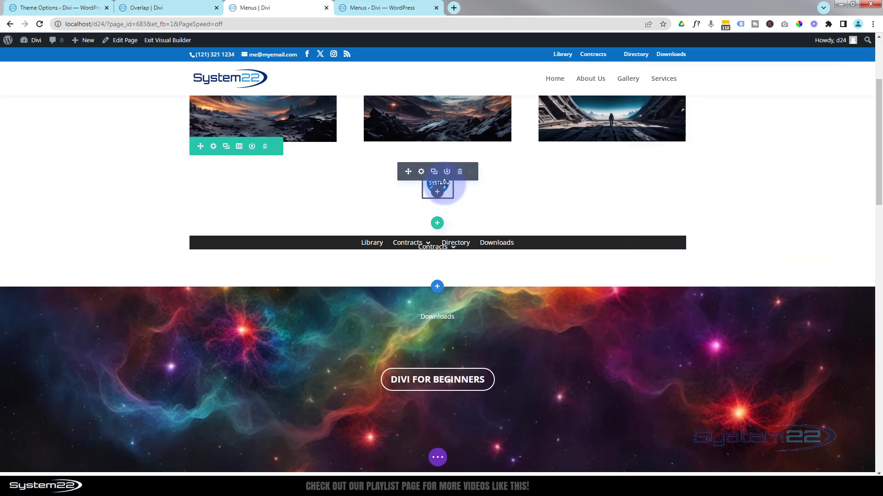
Preview the menu module's expanded hover state through its background settings to check the space in the row
click(422, 172)
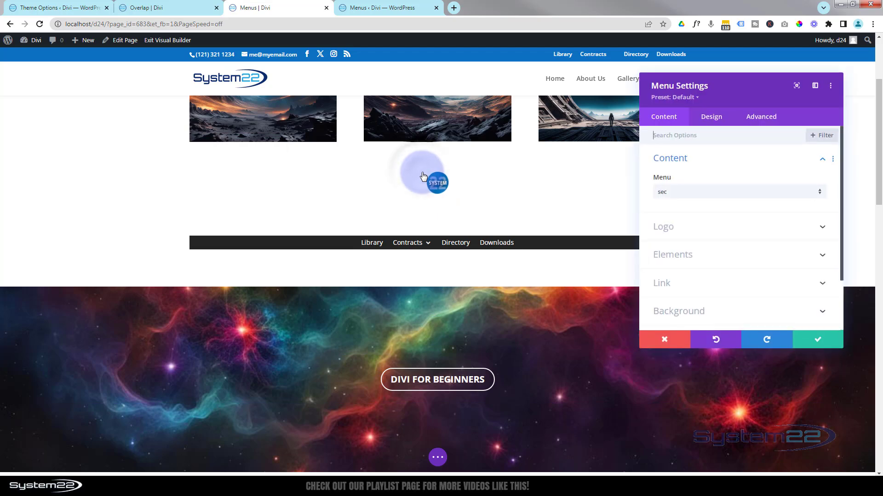
click(740, 309)
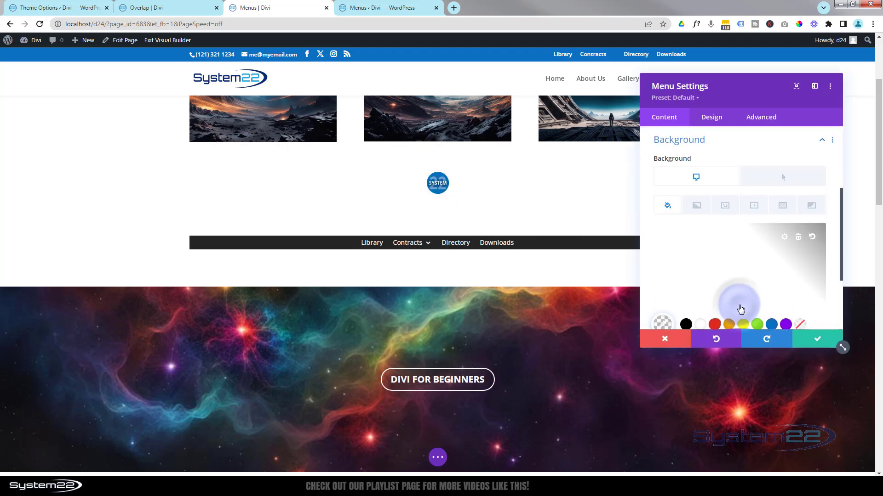
click(774, 180)
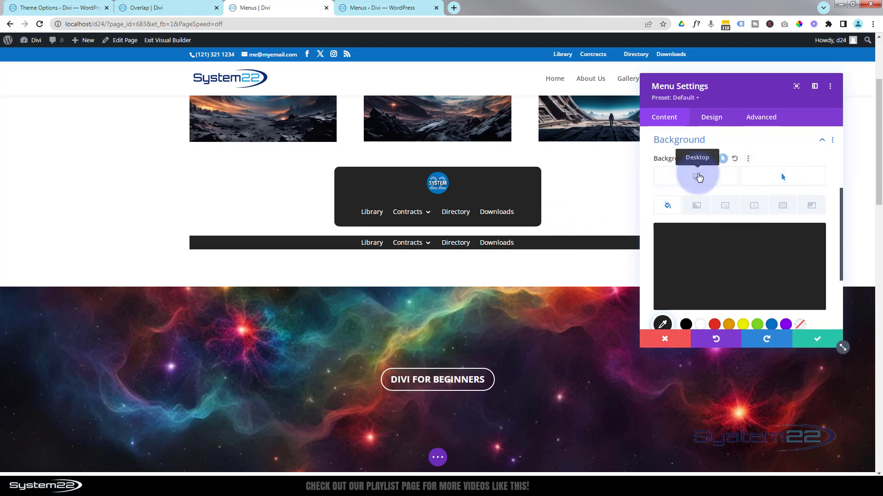
Return the round-logo menu's background preview to the desktop state and save the module settings
click(698, 177)
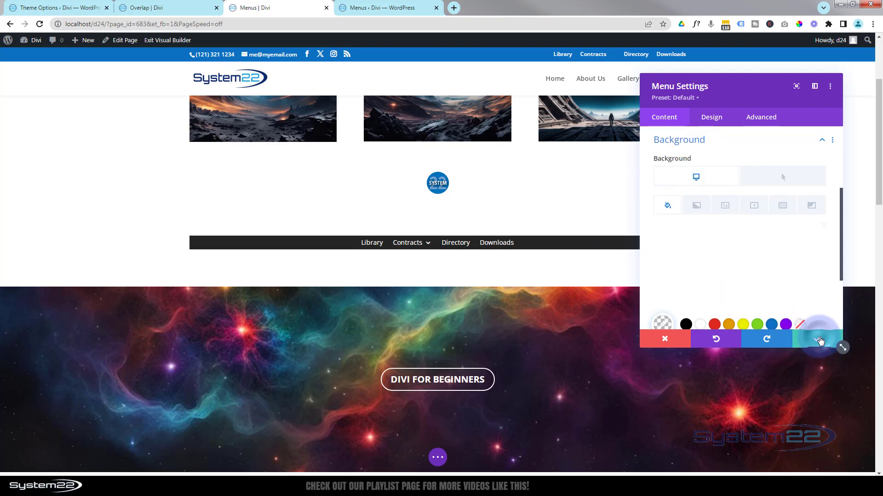
click(820, 340)
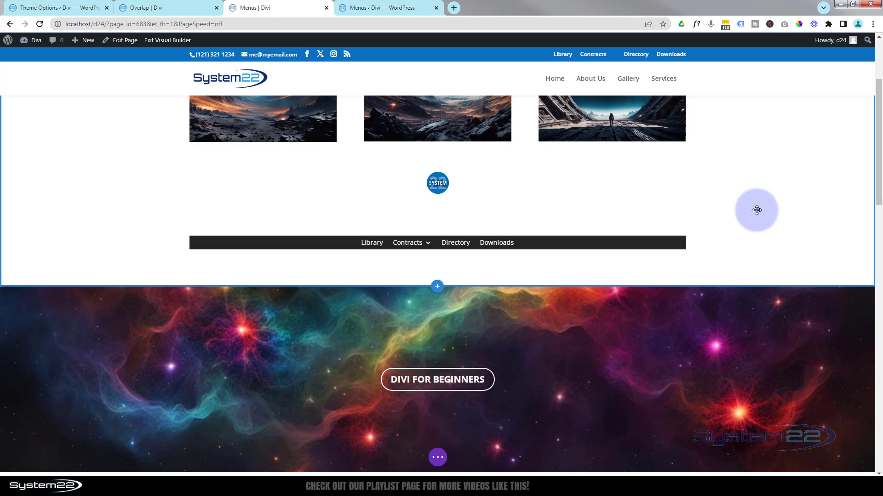
Switch to the live Overlap page, examine its round-logo menu and vertical side menus, and return to the Menus page builder
click(174, 9)
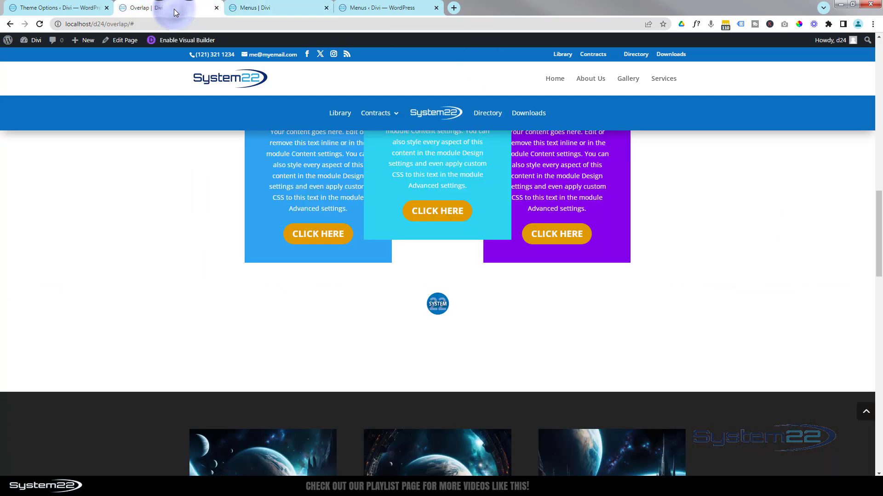
scroll(173, 281, down, 7)
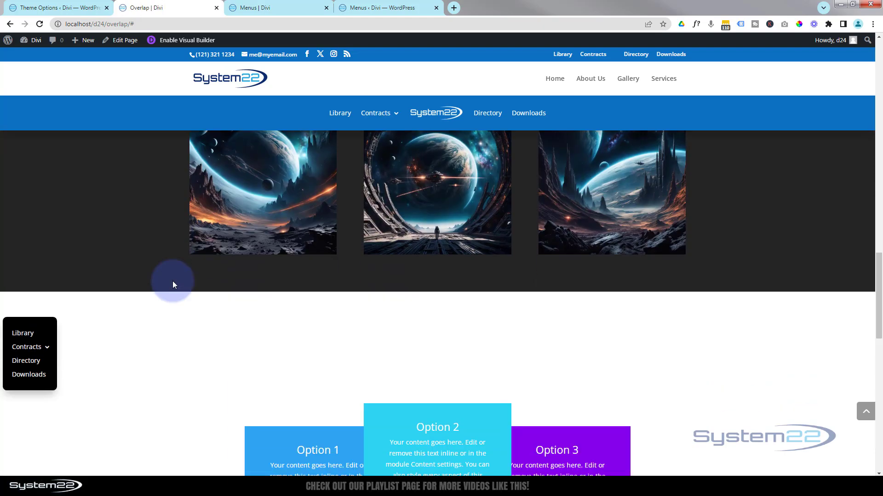
scroll(173, 280, down, 6)
scroll(172, 281, down, 6)
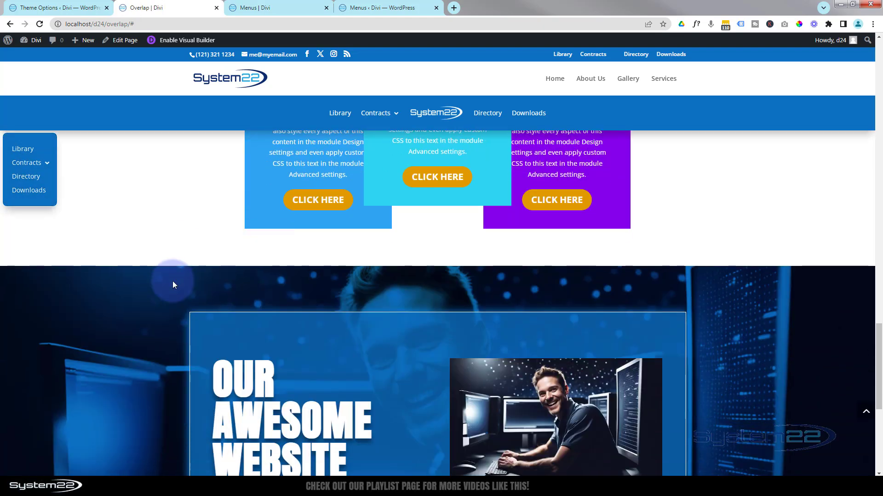
scroll(173, 286, up, 15)
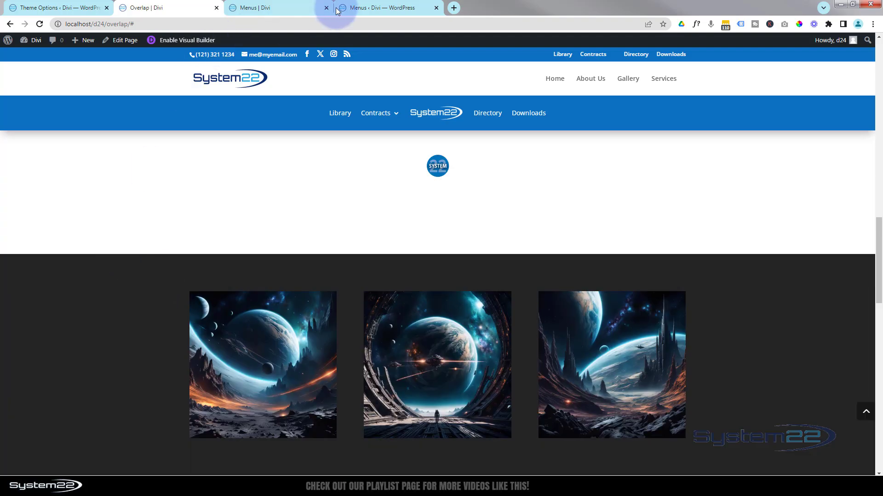
click(296, 7)
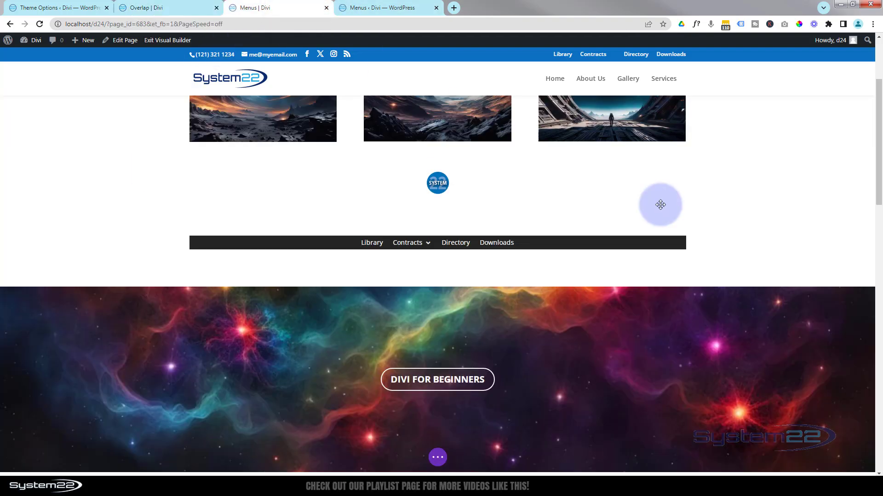
Set the module width of the dark menu bar below the round-logo menu to 120px so its links stack vertically
mouse_move(427, 248)
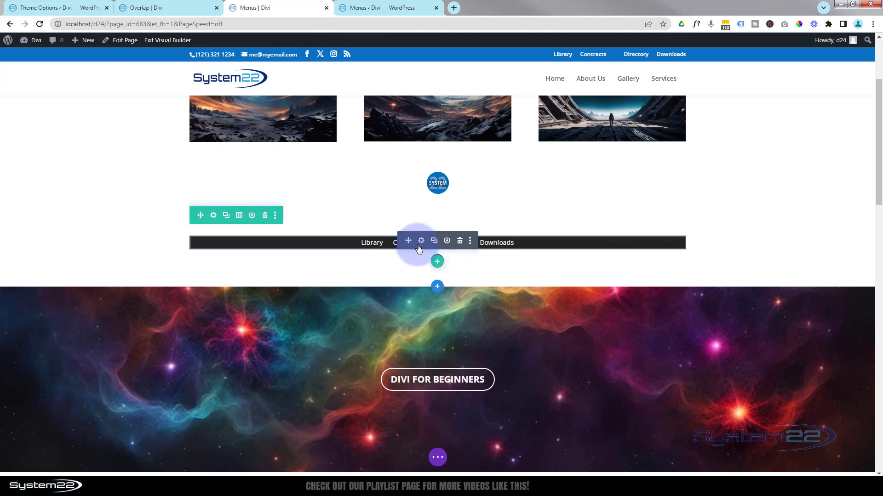
click(421, 241)
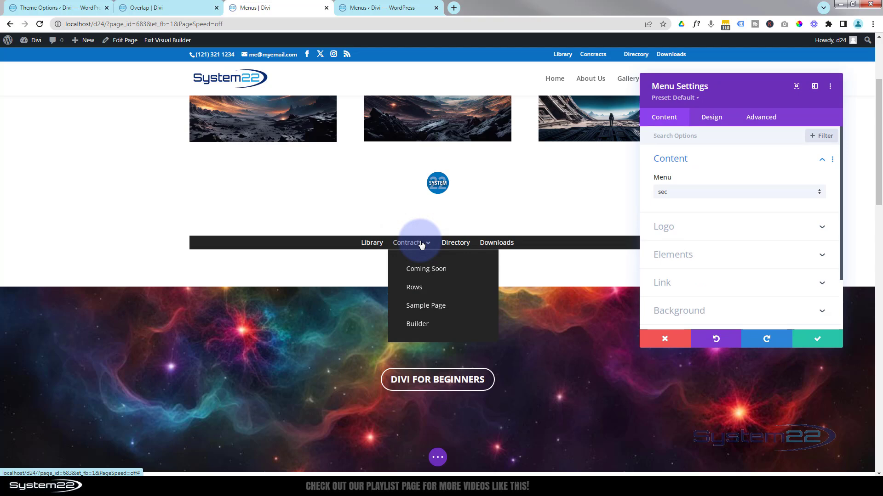
click(712, 117)
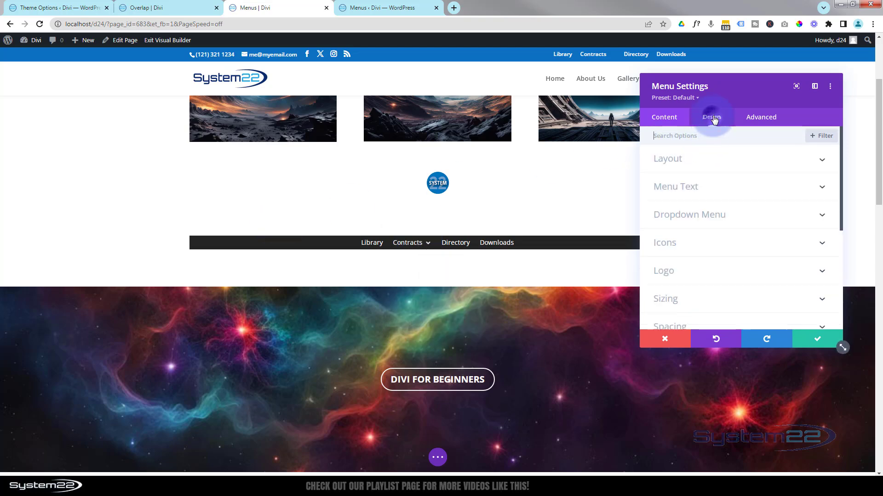
click(718, 300)
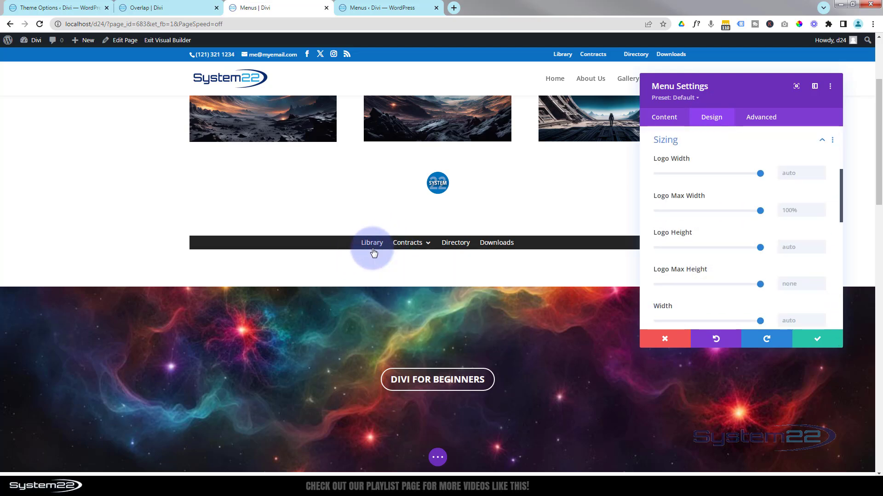
mouse_move(392, 240)
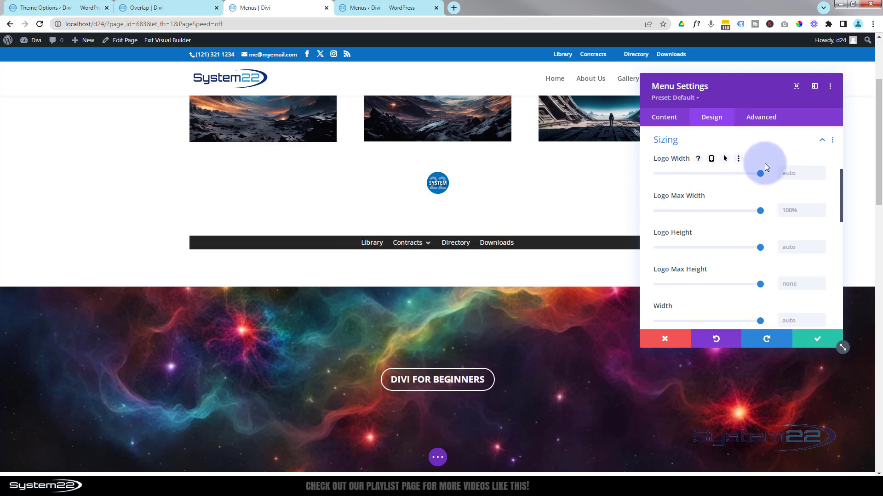
scroll(752, 216, down, 2)
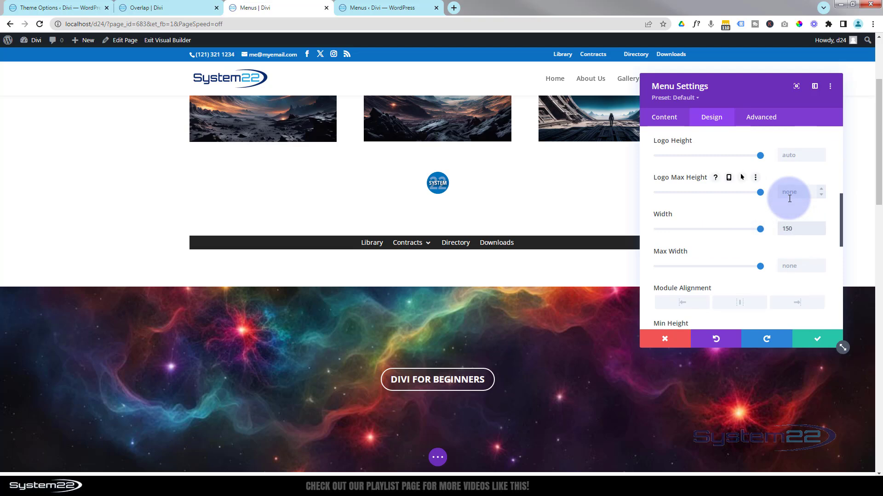
drag(798, 229, 794, 229)
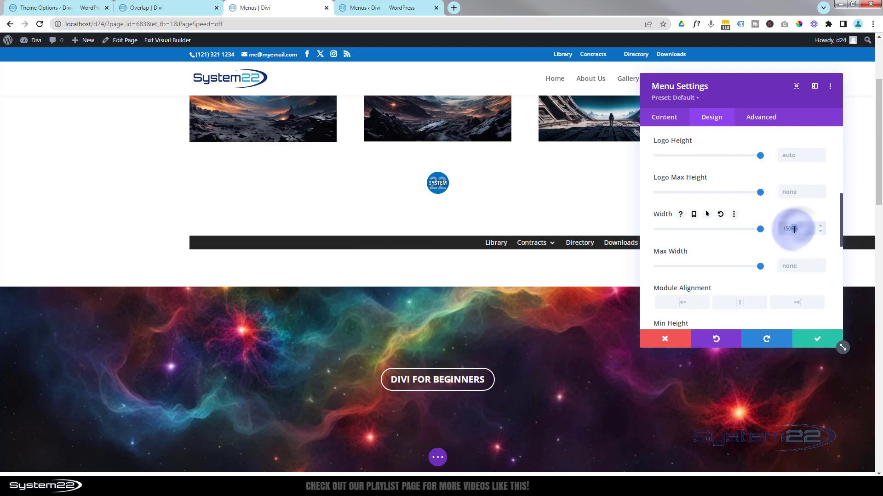
text(px)
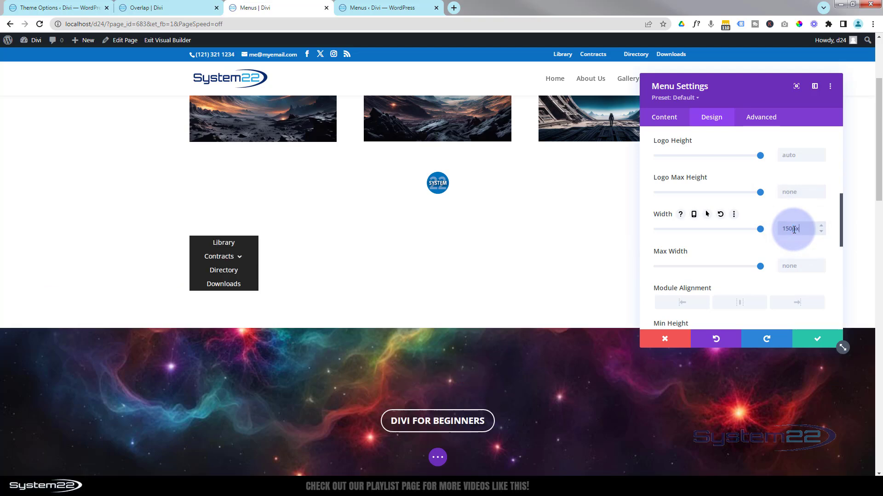
click(743, 218)
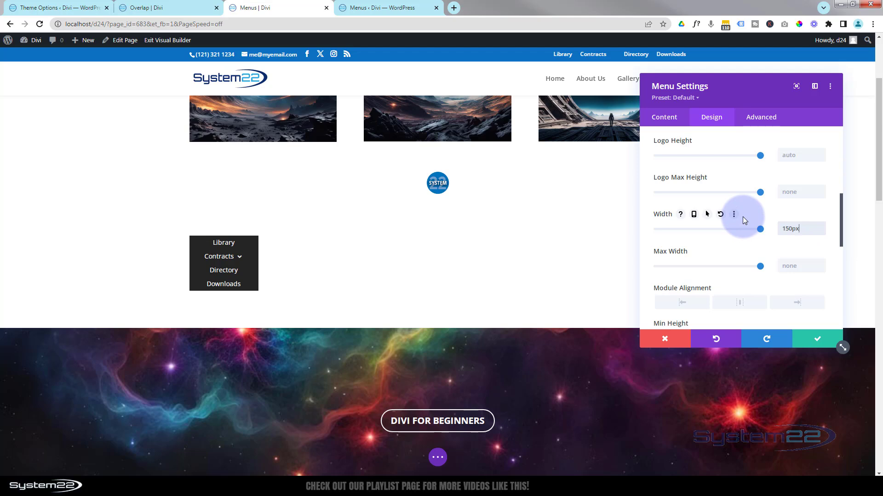
click(787, 229)
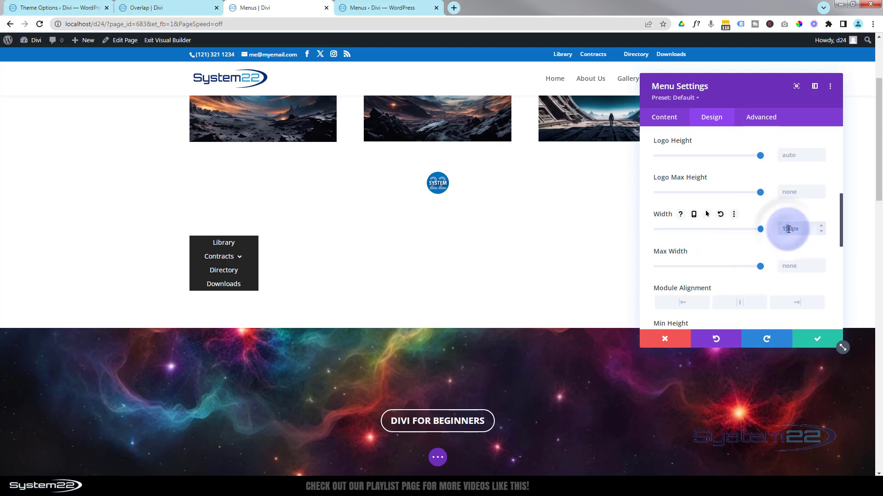
text(2)
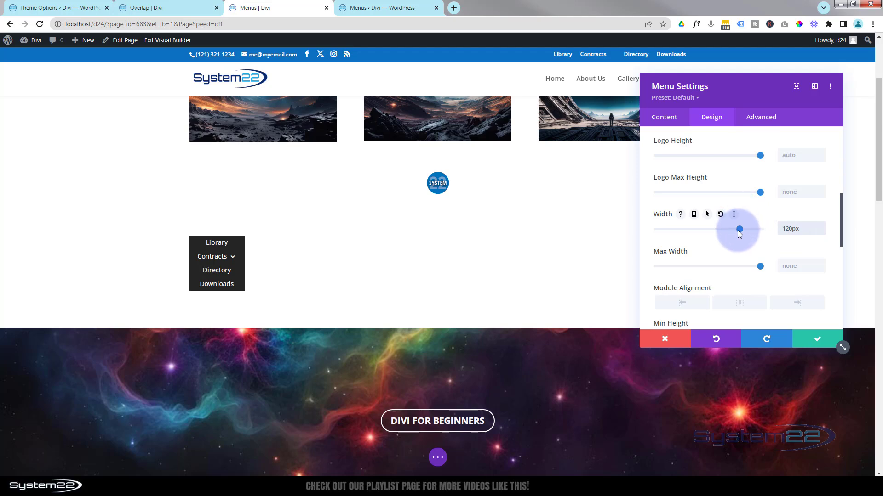
Set the stacked menu's text alignment to left in its menu text settings
scroll(738, 230, up, 3)
click(727, 191)
scroll(727, 202, up, 3)
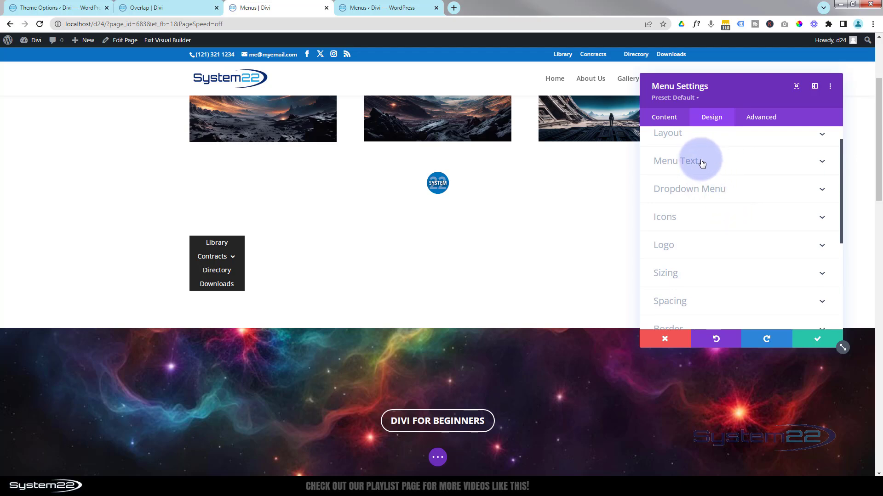
click(741, 169)
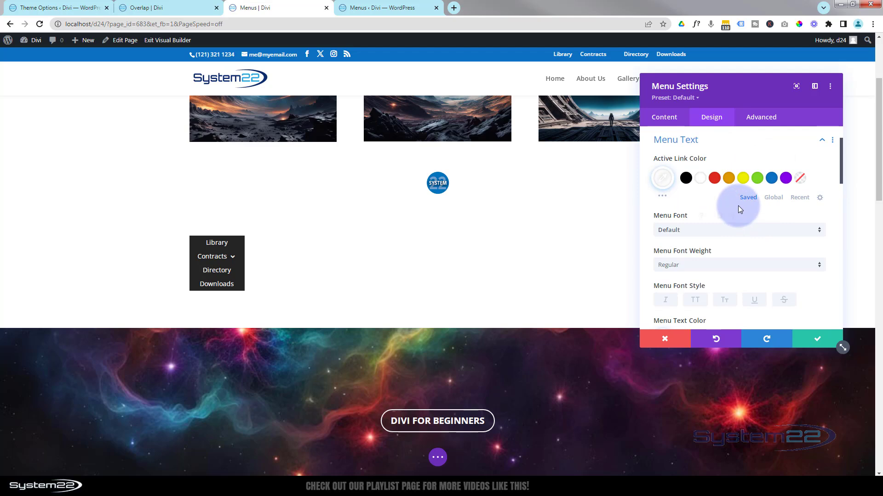
scroll(738, 206, down, 2)
scroll(738, 208, down, 7)
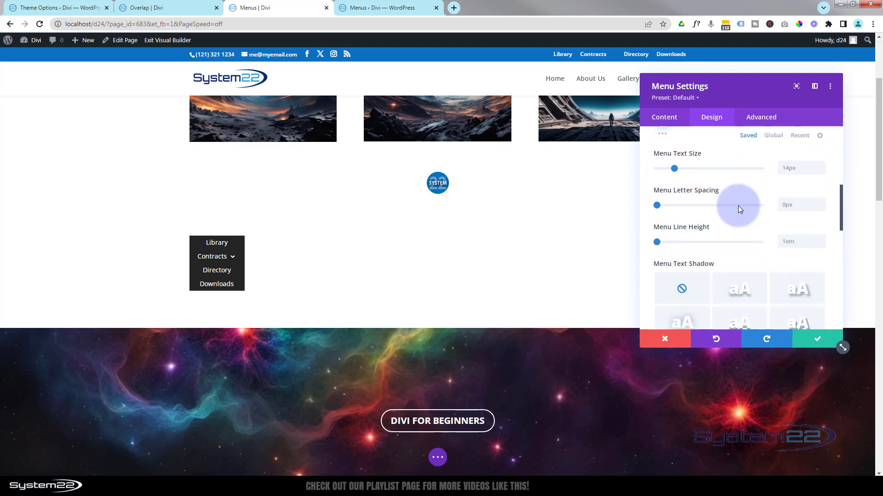
scroll(740, 210, down, 1)
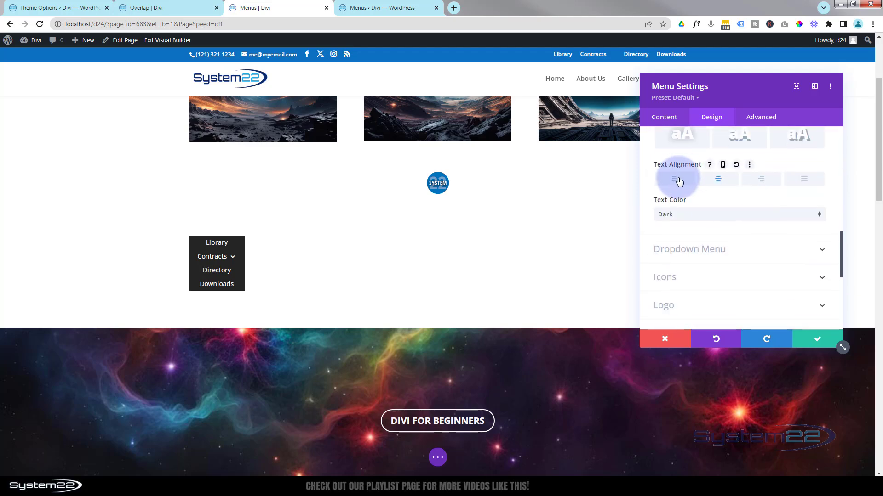
click(678, 180)
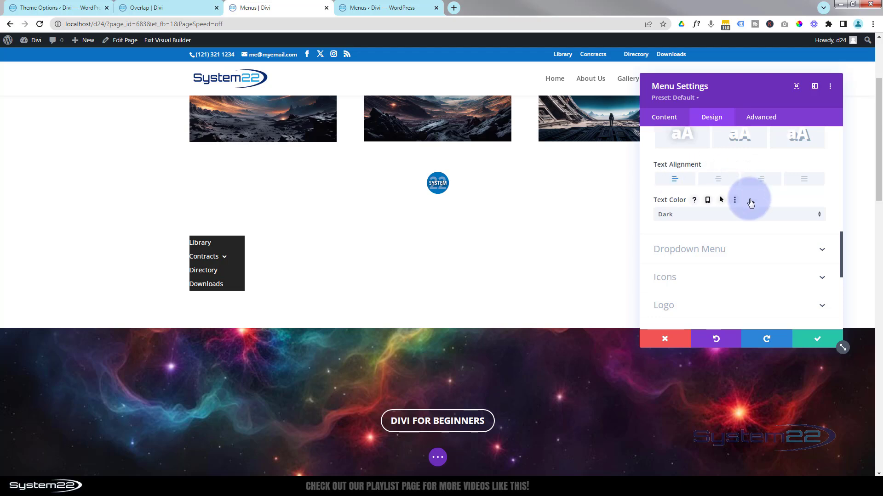
Give the stacked menu 20px of left padding and linked top and bottom padding of 20px
scroll(748, 199, down, 3)
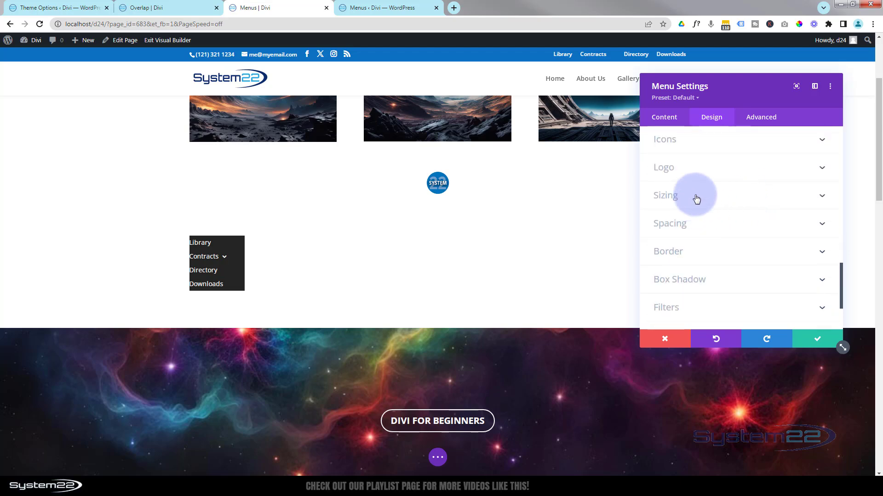
click(724, 226)
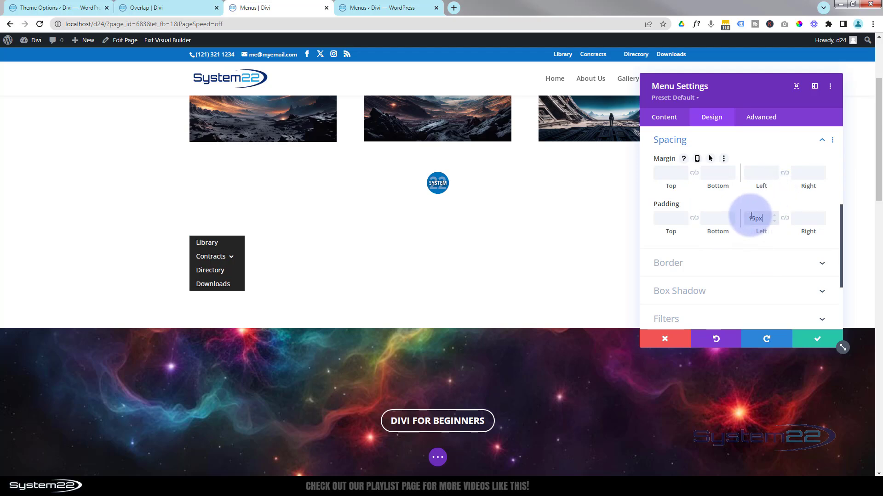
drag(749, 219, 757, 220)
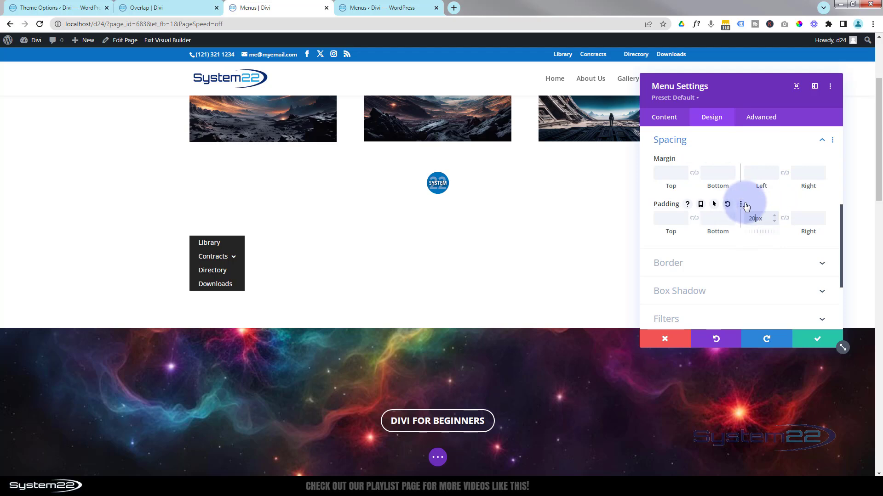
click(670, 219)
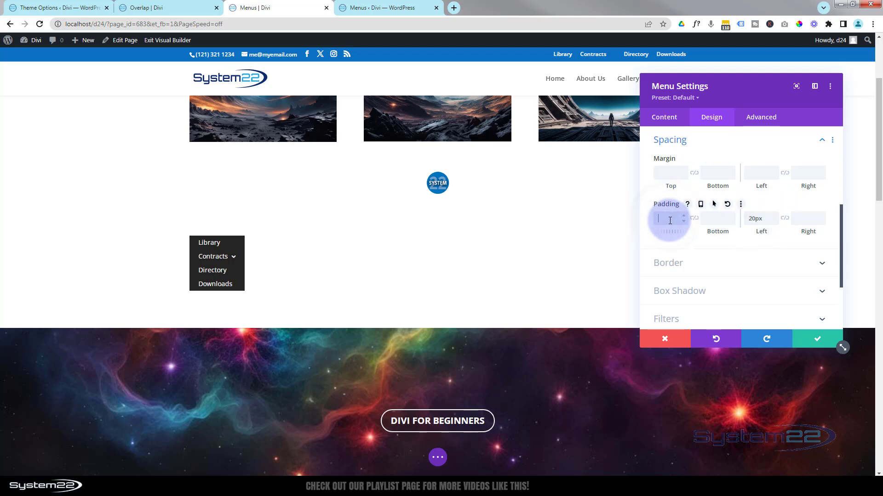
text(20px)
click(694, 220)
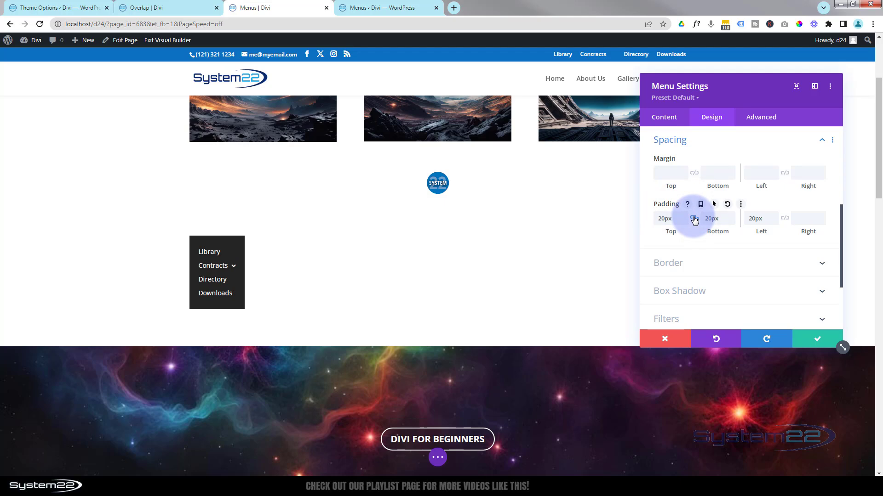
Round all corners of the stacked menu to 10px and add a 1px solid white border
click(706, 264)
click(673, 184)
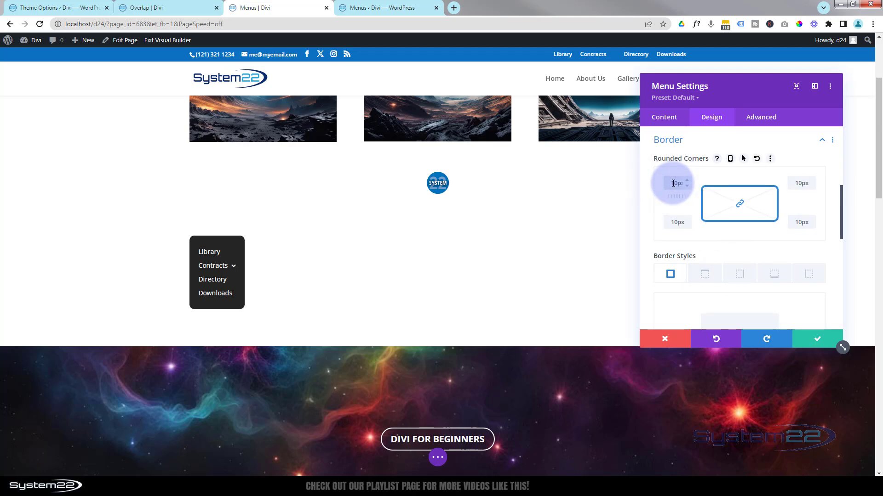
click(721, 171)
scroll(721, 171, down, 1)
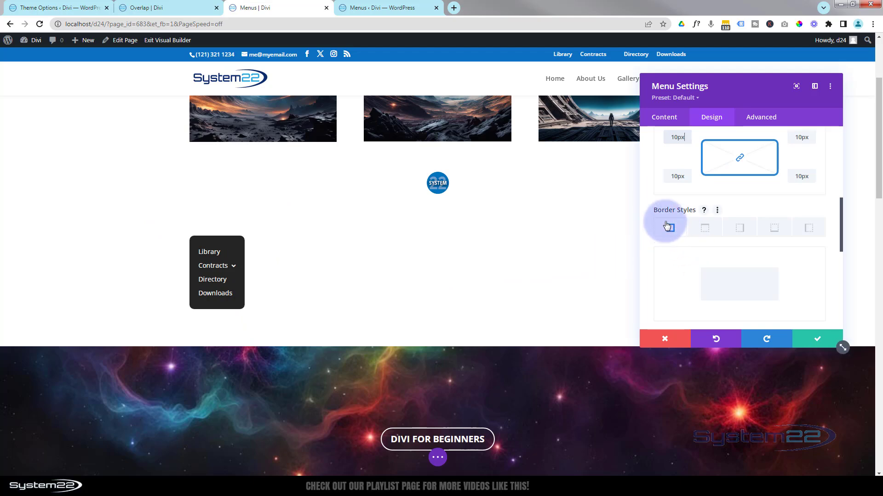
scroll(697, 244, down, 5)
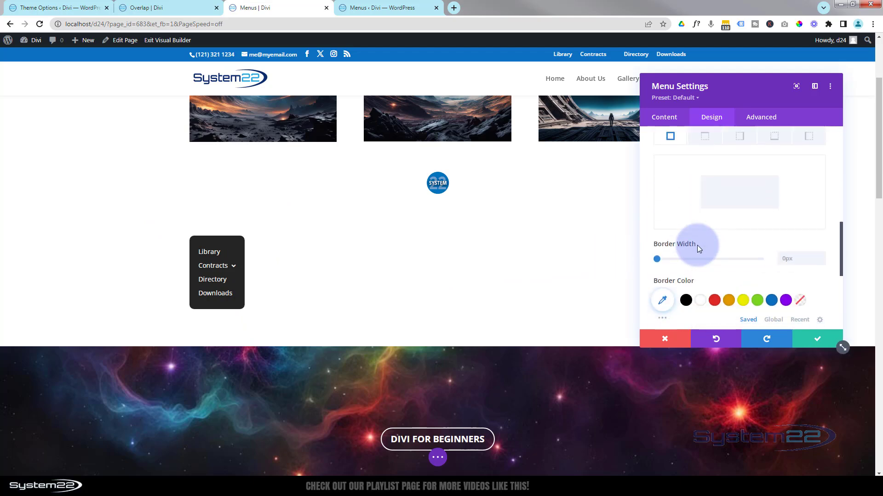
click(821, 164)
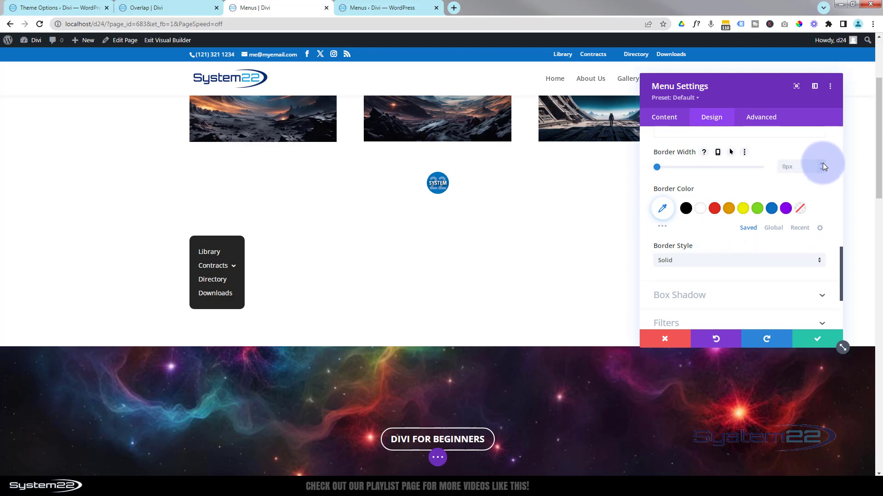
click(701, 211)
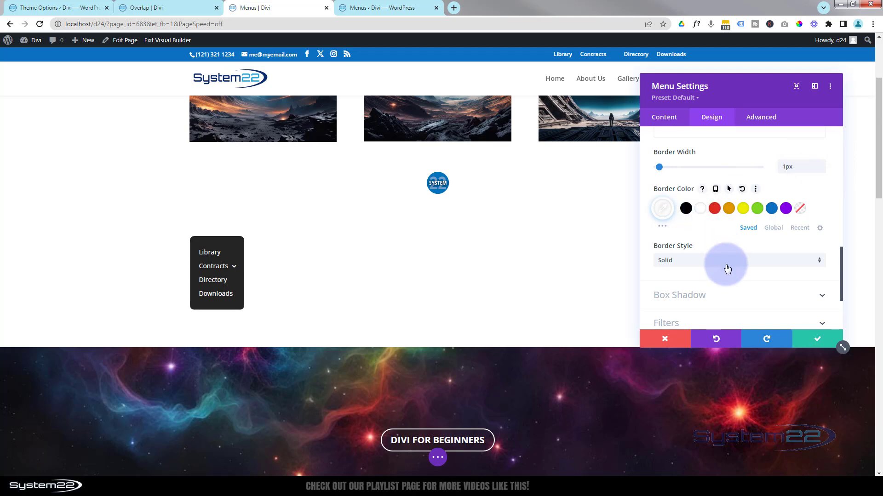
Apply the bottom-edge box shadow preset with a 12px vertical position to the stacked menu
click(739, 296)
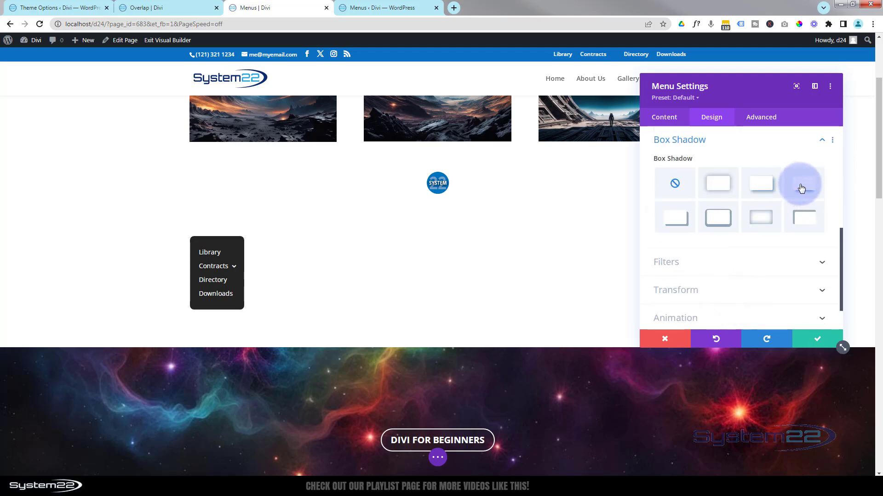
click(802, 189)
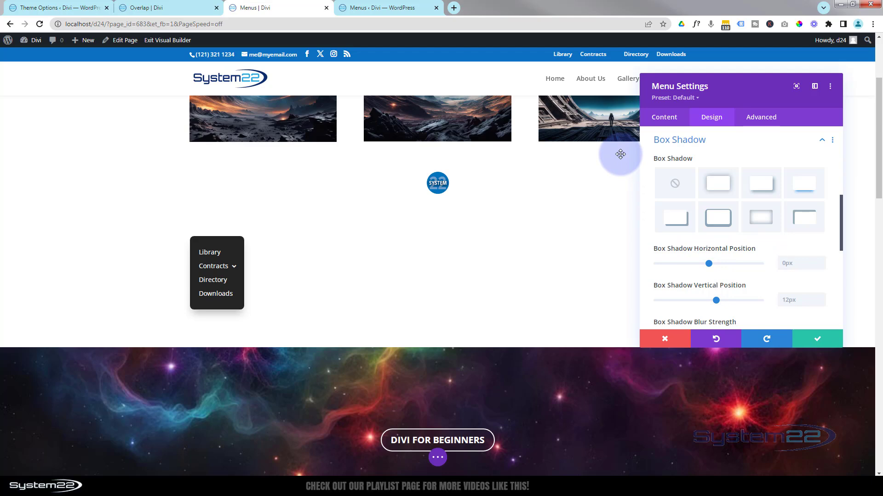
Save the stacked menu's settings and give its row the blue background colour #0c71c3
click(817, 339)
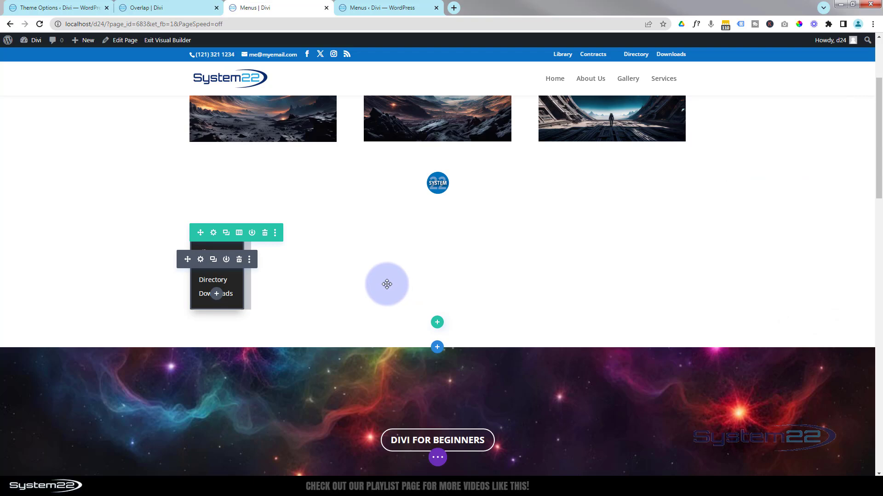
click(213, 232)
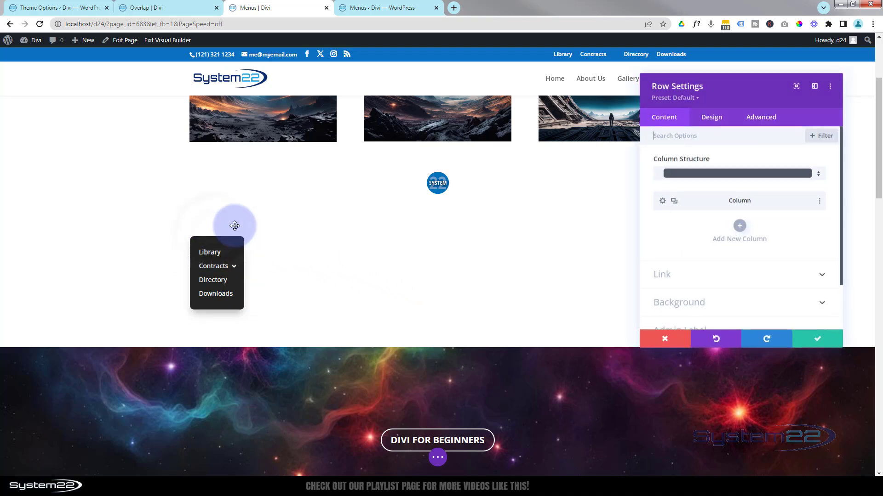
click(699, 303)
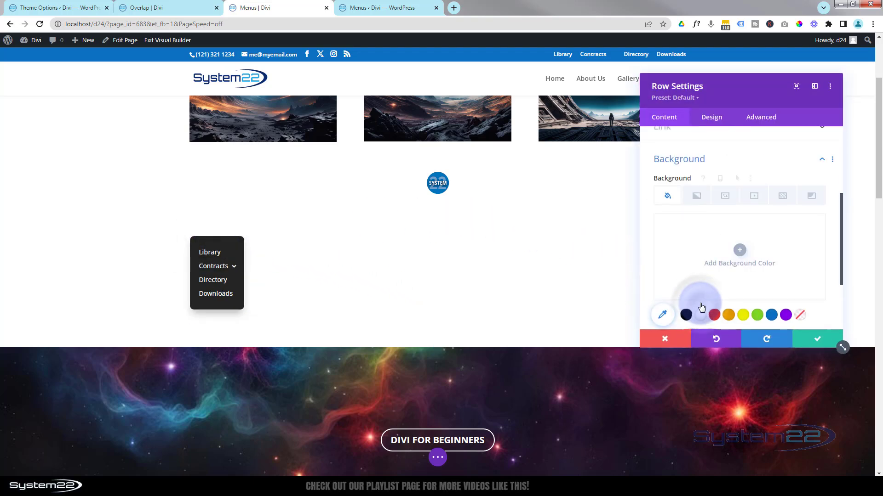
click(769, 315)
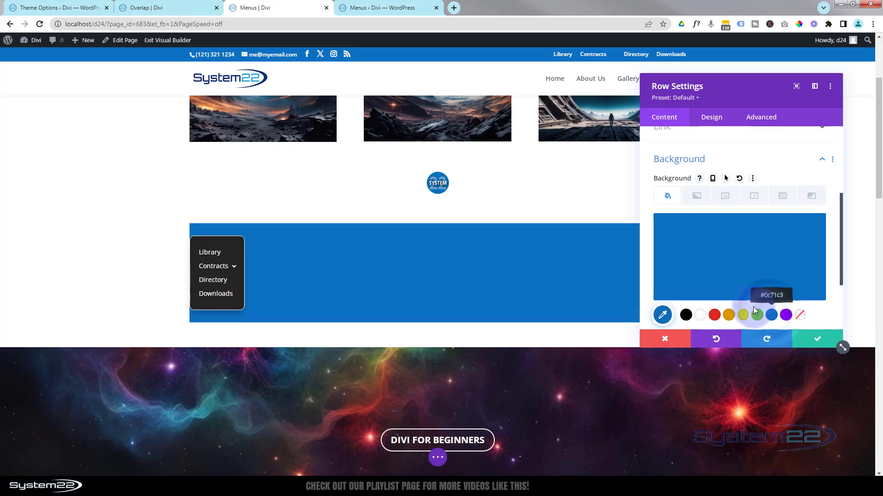
drag(726, 89, 669, 89)
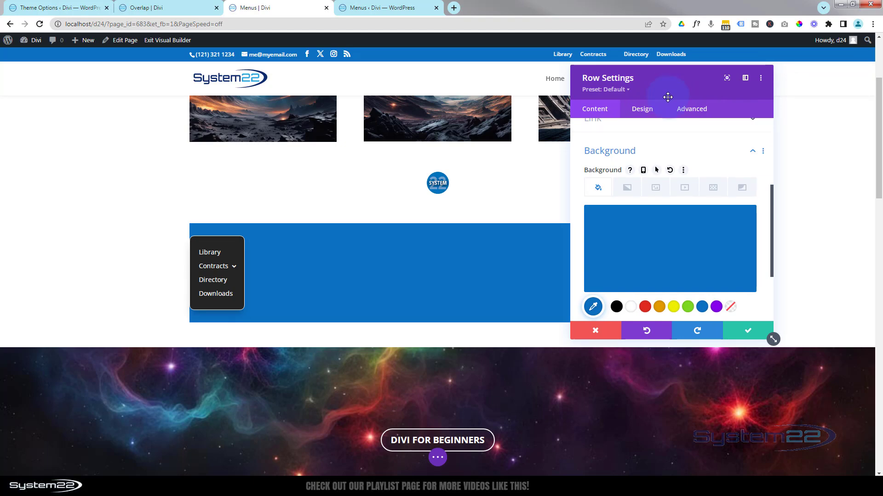
Set the width of the stacked menu's row to 121px in its sizing settings
click(641, 109)
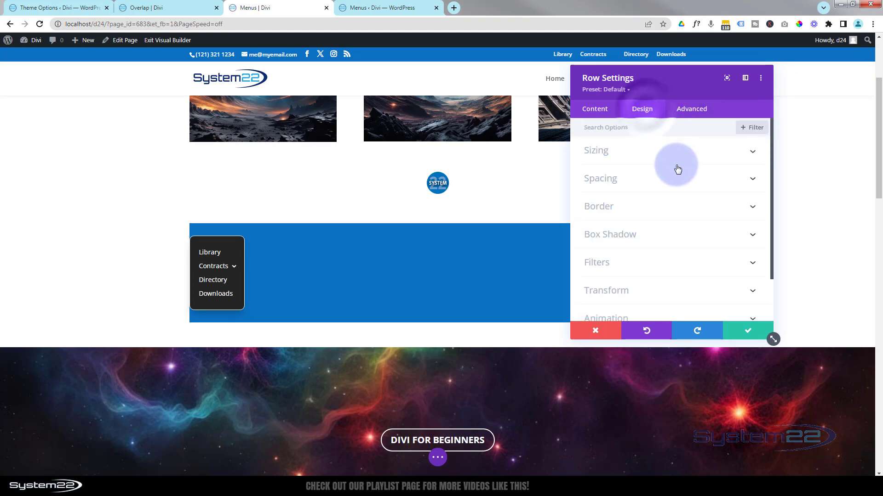
click(665, 153)
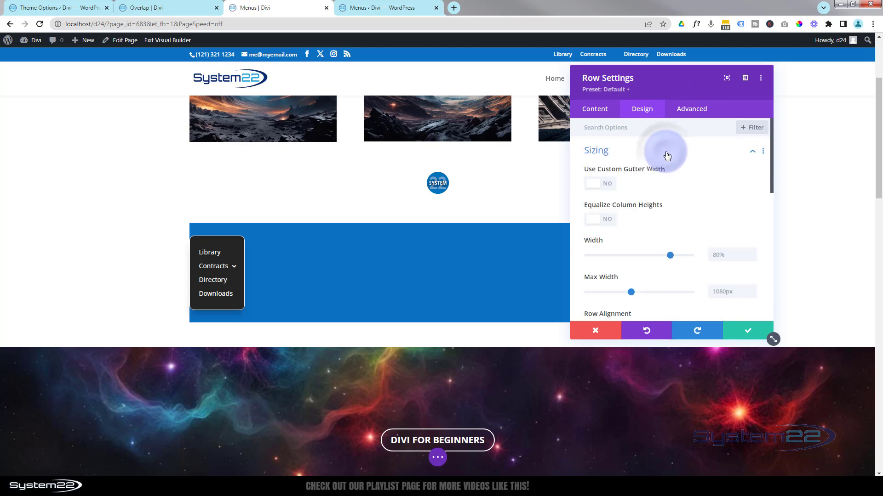
scroll(697, 272, down, 1)
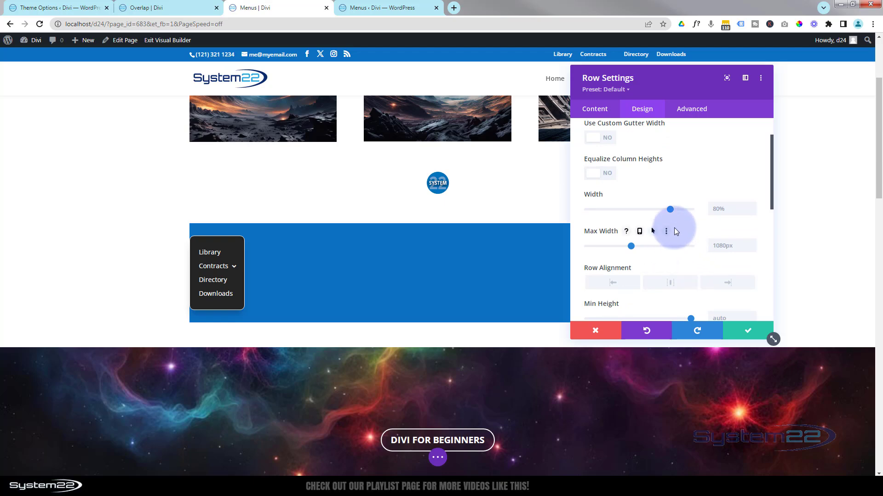
click(715, 208)
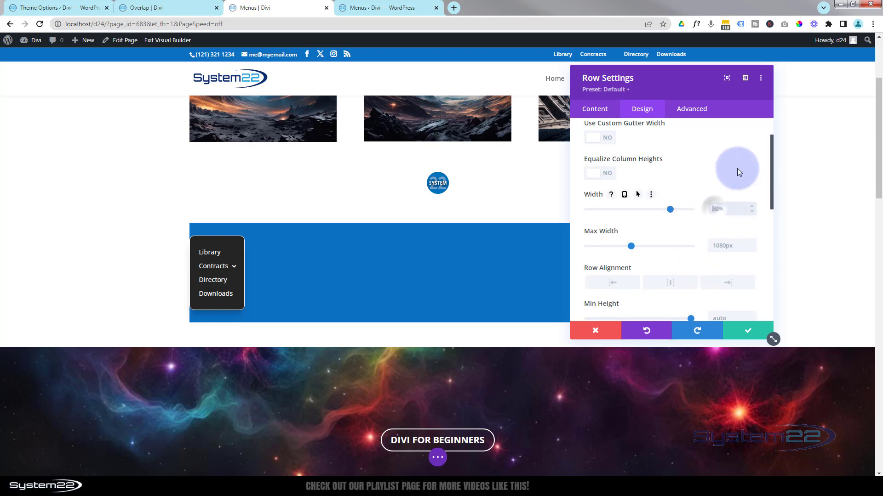
key(ctrl+a)
text(122)
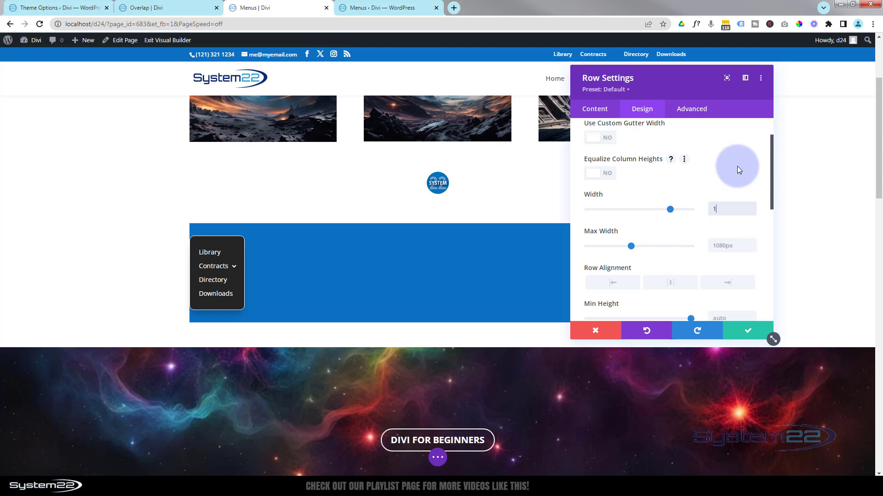
key(BackSpace)
text(px)
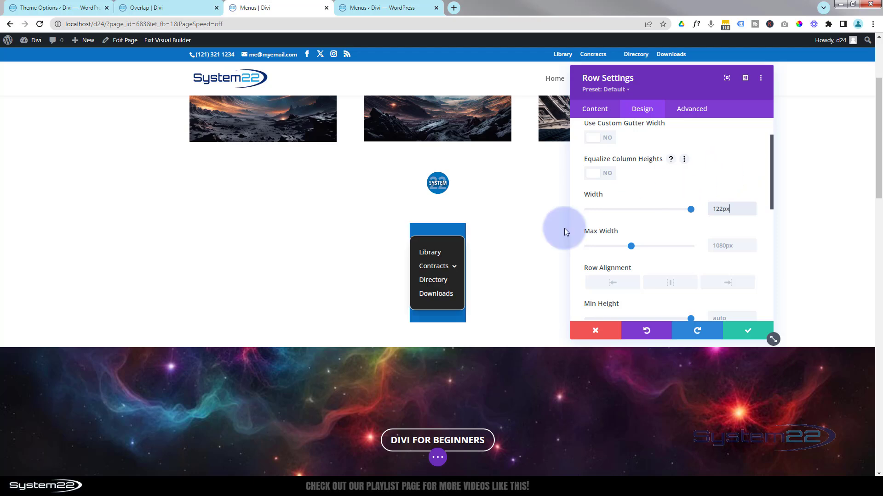
click(752, 212)
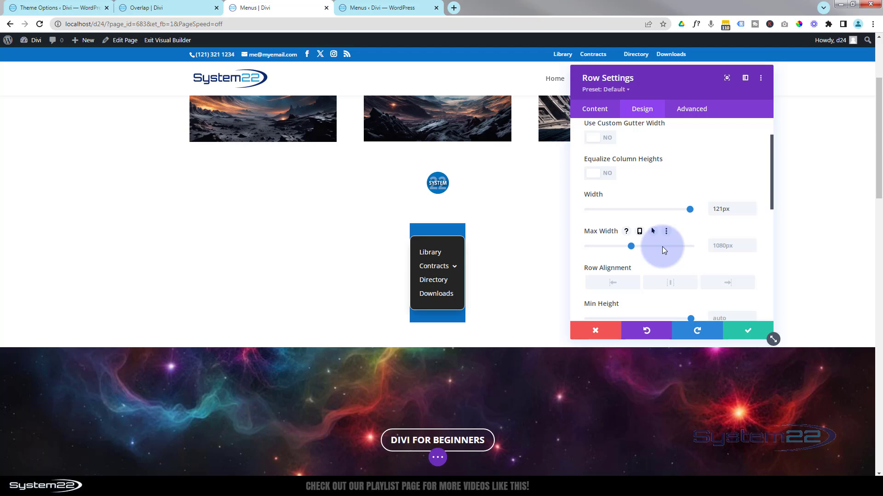
Set the row's top and bottom padding to 0px, with the two values linked
scroll(667, 251, up, 3)
click(666, 152)
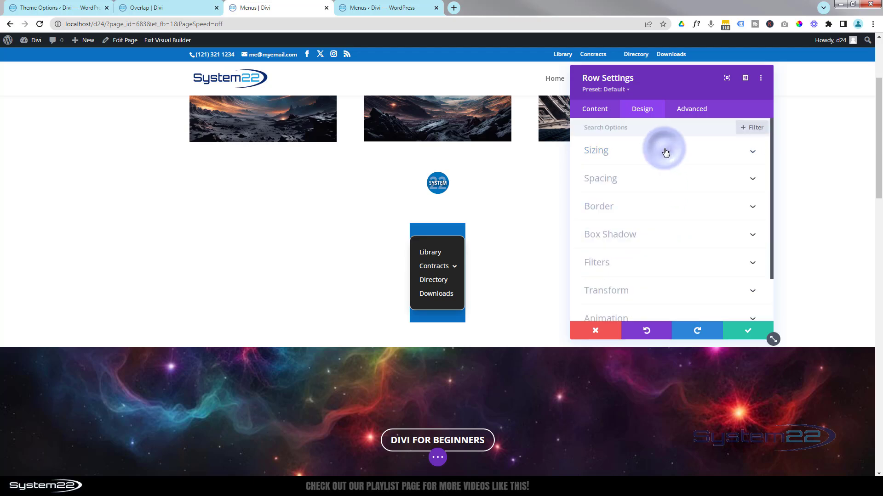
click(660, 179)
click(607, 212)
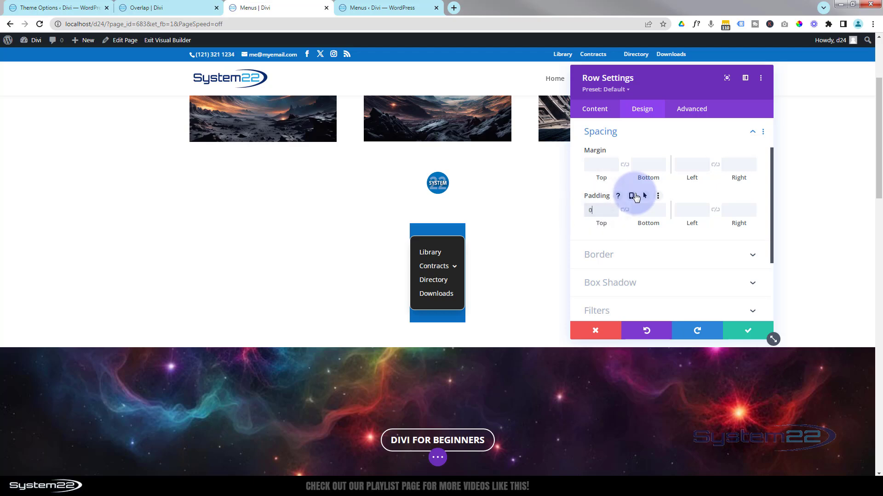
text(0)
click(625, 210)
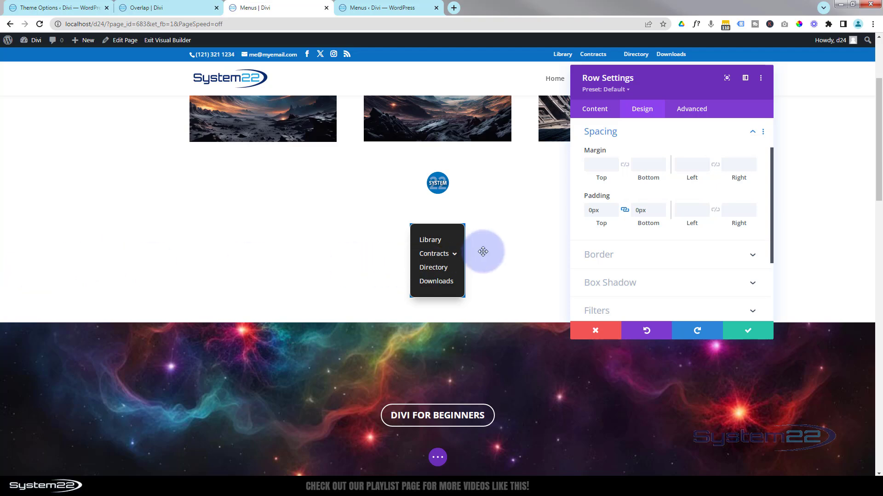
Set the row alignment to left in the sizing settings
scroll(611, 261, up, 1)
scroll(611, 262, up, 1)
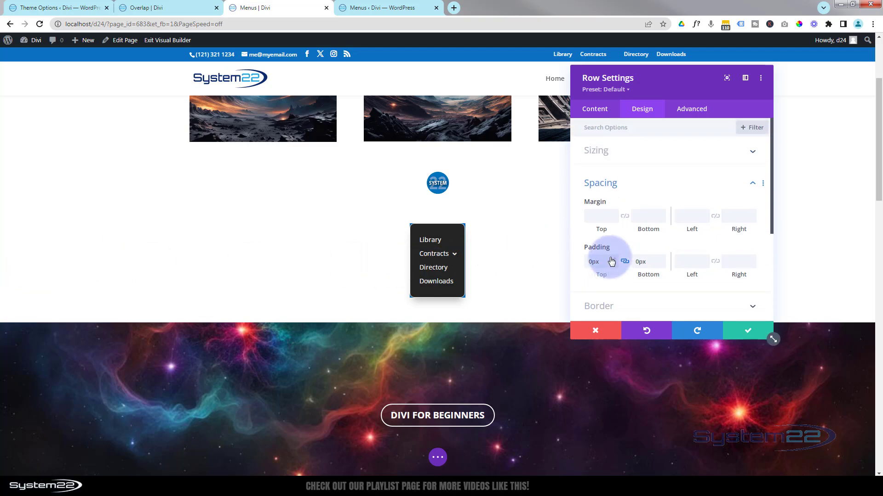
click(633, 157)
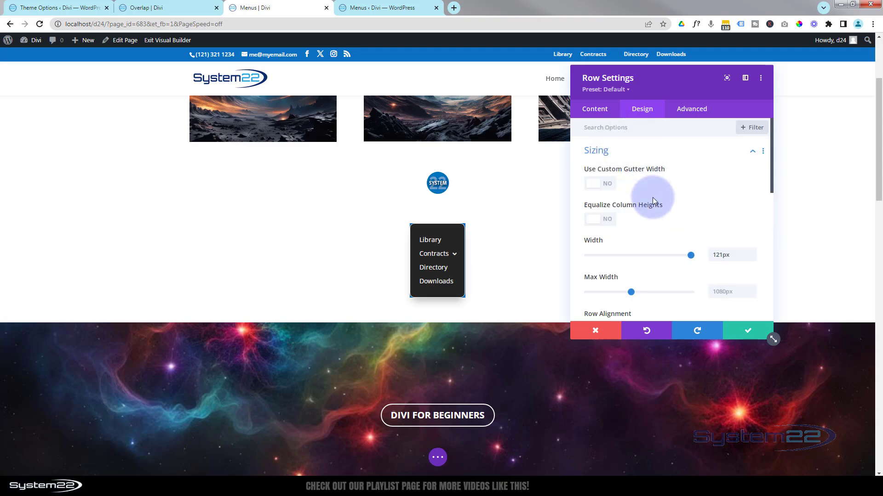
scroll(652, 201, down, 1)
scroll(653, 198, down, 2)
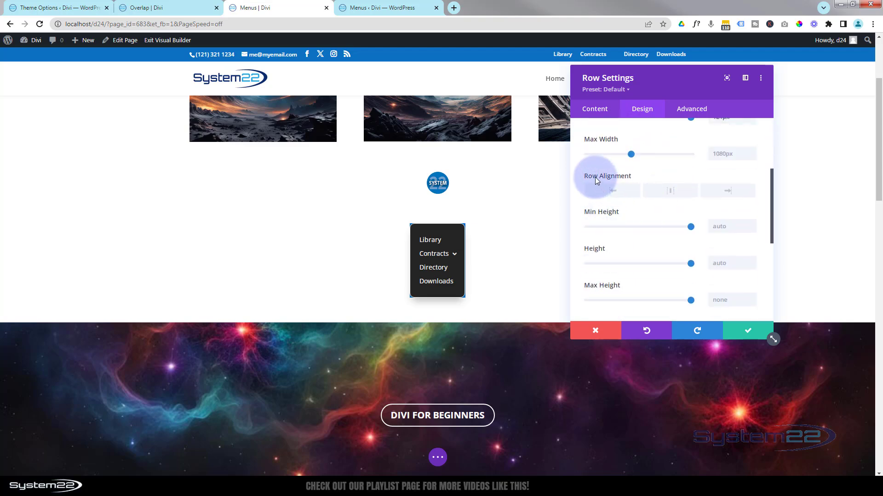
click(622, 192)
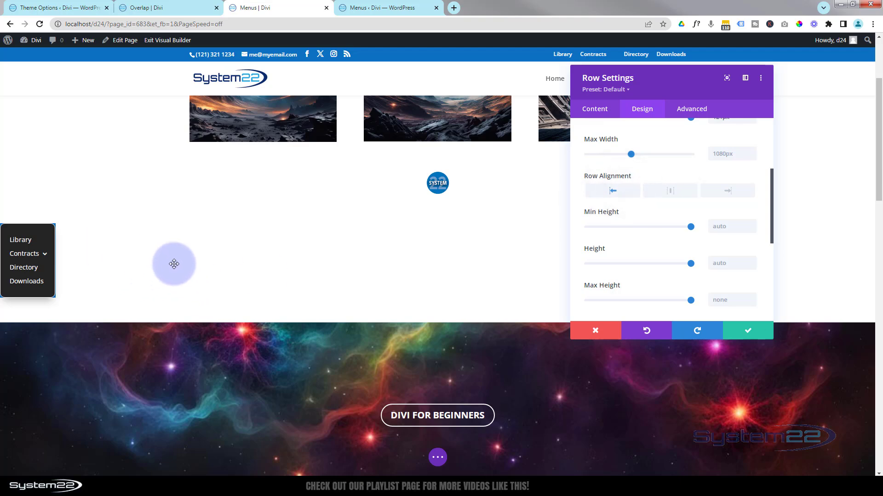
scroll(174, 263, up, 3)
scroll(174, 263, down, 7)
scroll(174, 262, up, 5)
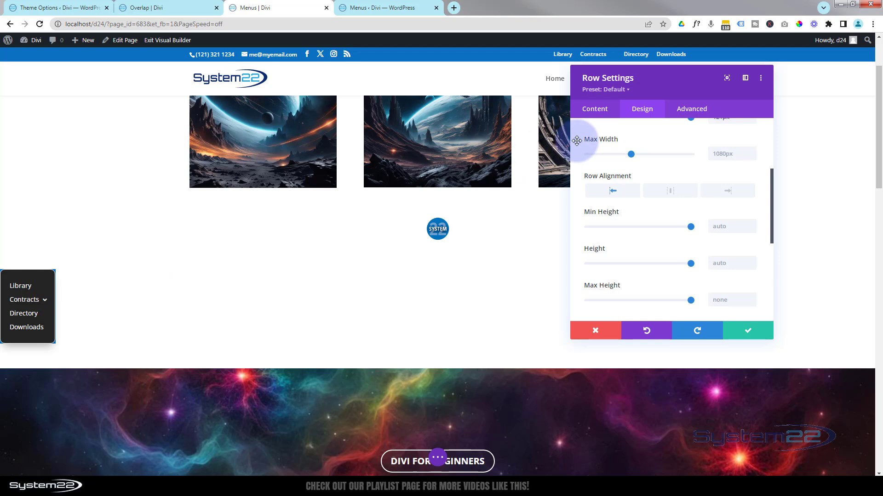
Remove the blue background colour from the menu's row
click(602, 110)
click(656, 291)
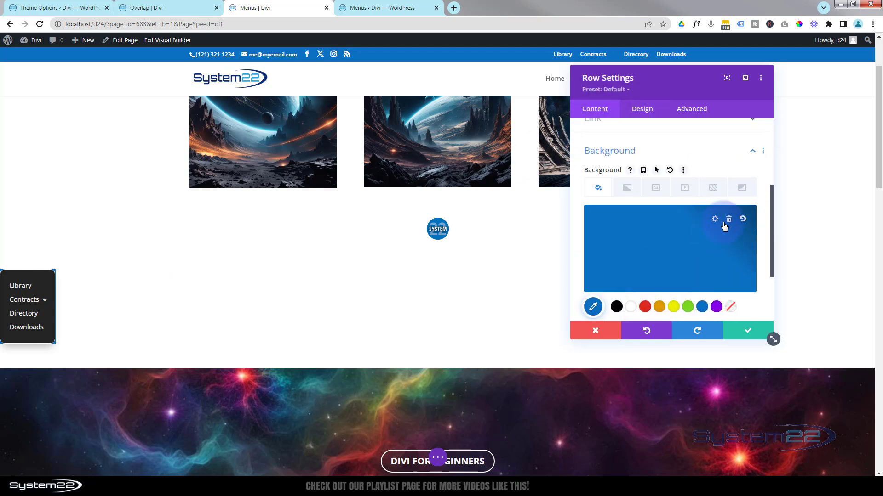
click(730, 225)
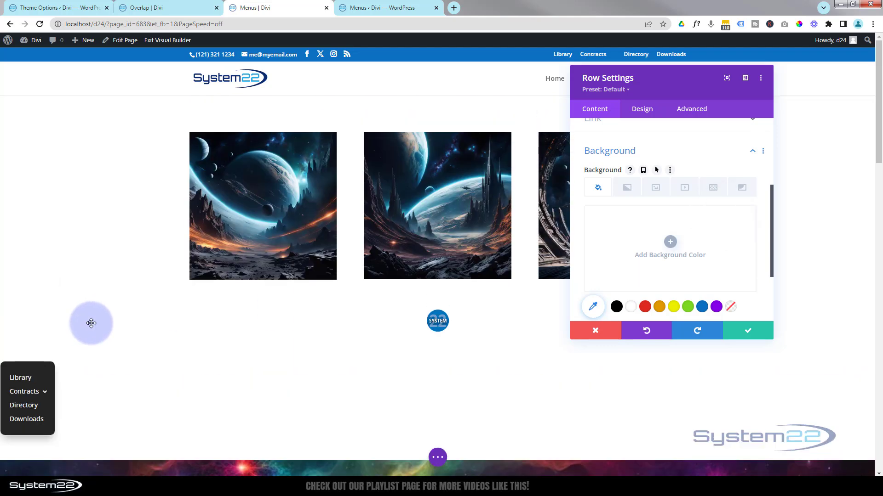
scroll(91, 323, down, 5)
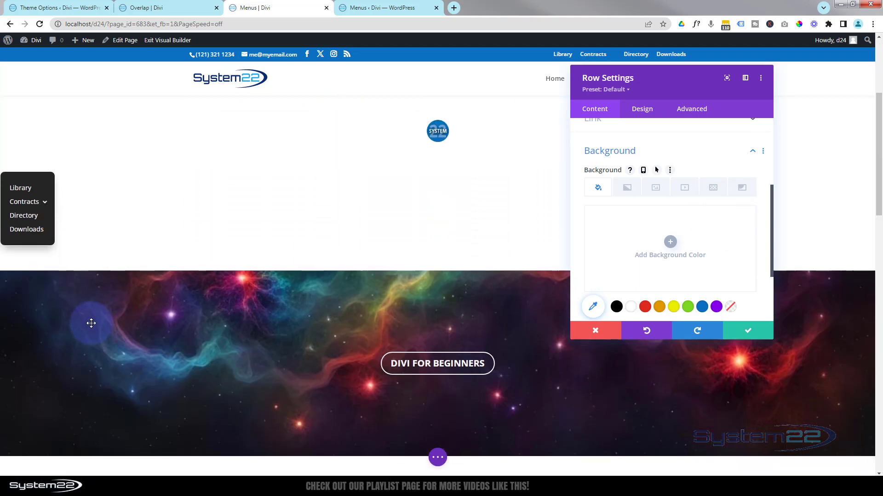
scroll(91, 323, down, 2)
scroll(91, 323, up, 2)
scroll(91, 323, down, 1)
scroll(91, 323, up, 2)
scroll(91, 323, down, 1)
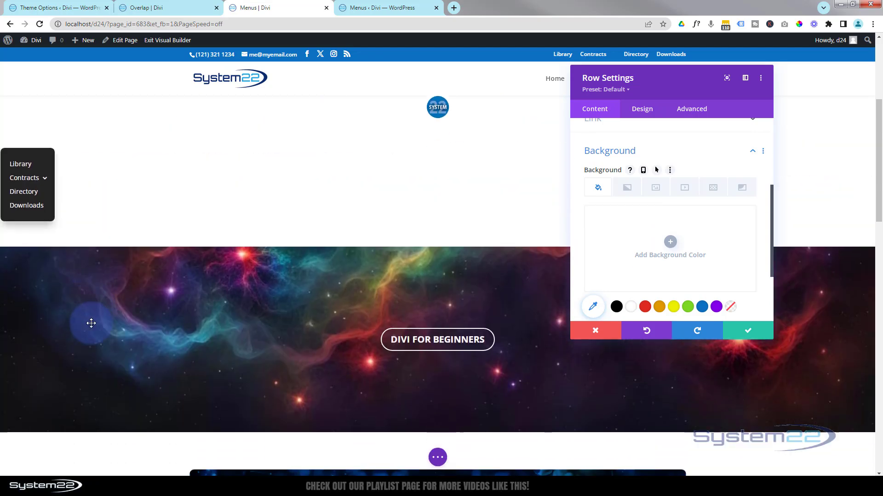
Set the row's sticky position to Stick to Top in its scroll effects
click(697, 113)
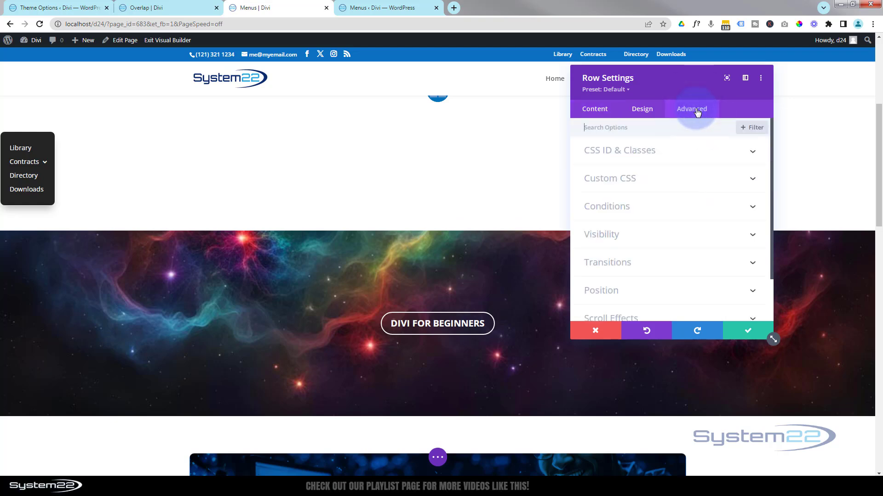
scroll(713, 242, down, 2)
click(672, 262)
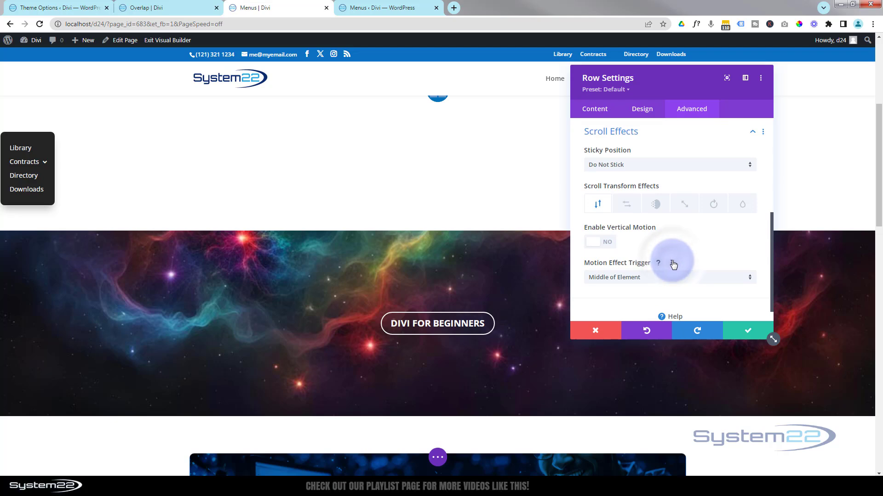
click(653, 165)
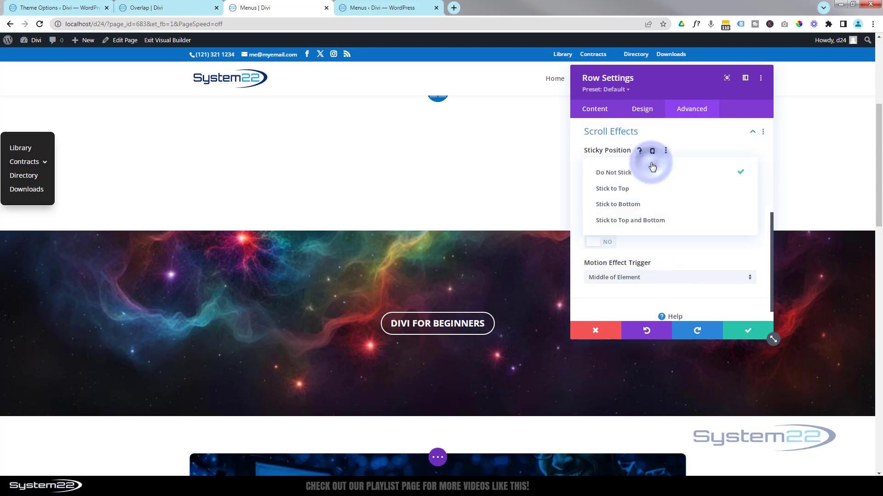
click(642, 190)
click(472, 250)
scroll(472, 251, down, 2)
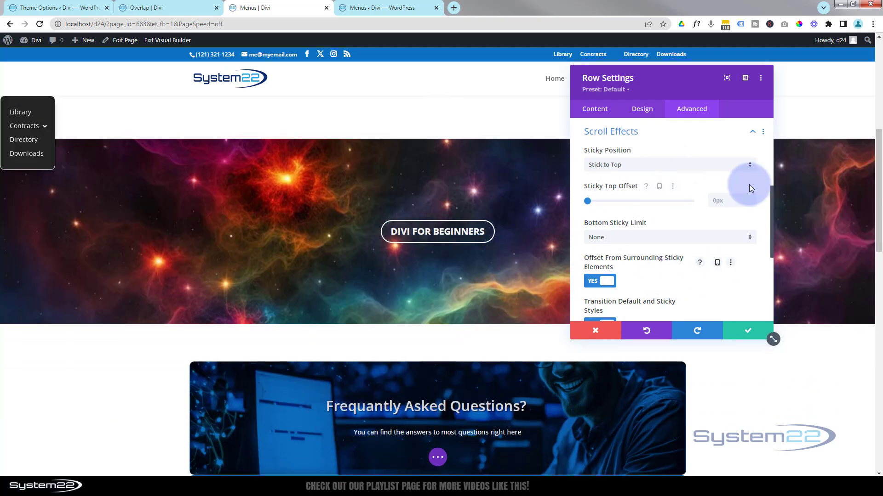
Set the row's sticky top offset to 5px
click(752, 198)
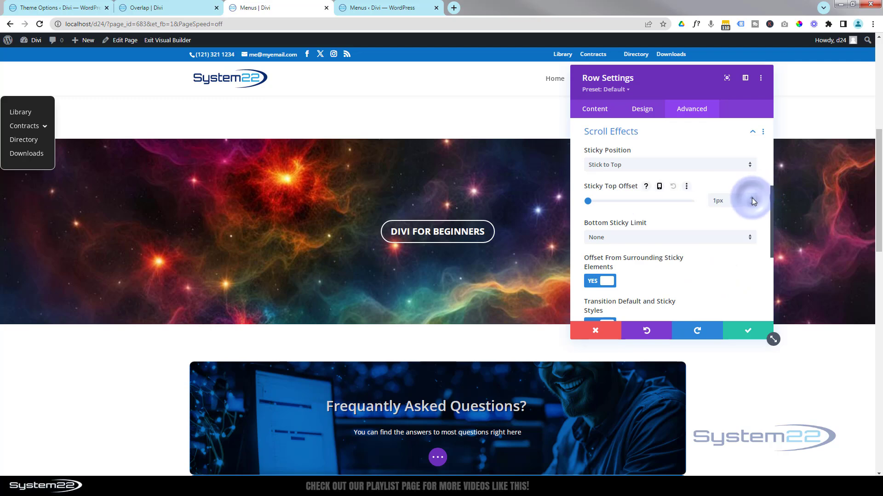
click(752, 198)
click(752, 198)
click(752, 197)
click(752, 198)
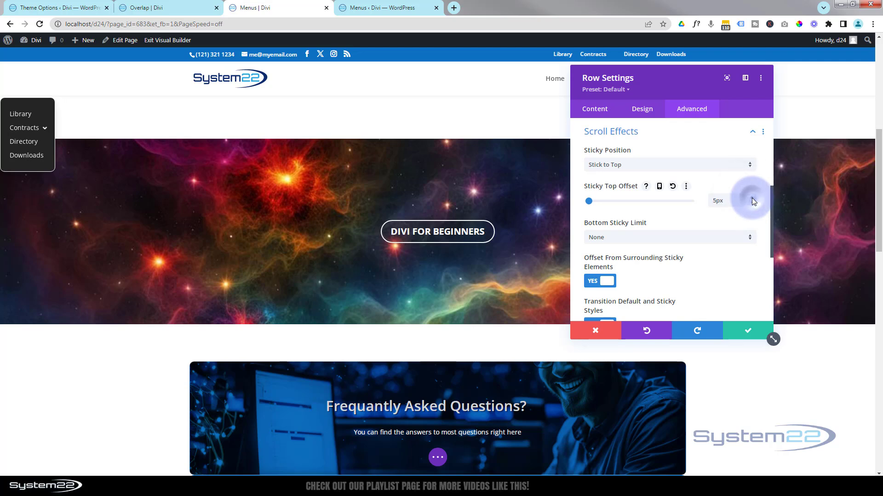
scroll(455, 244, down, 2)
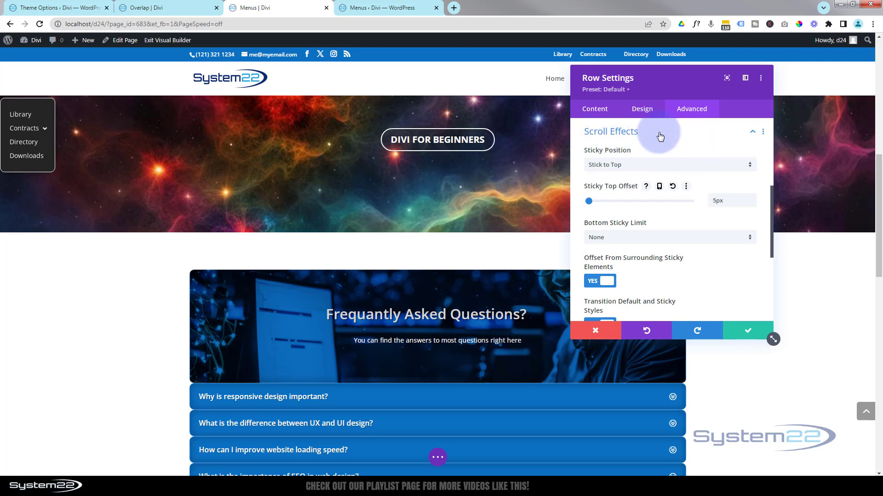
Set the menu row's left padding to 5px in its spacing settings and save the row
scroll(682, 261, down, 1)
scroll(682, 261, down, 2)
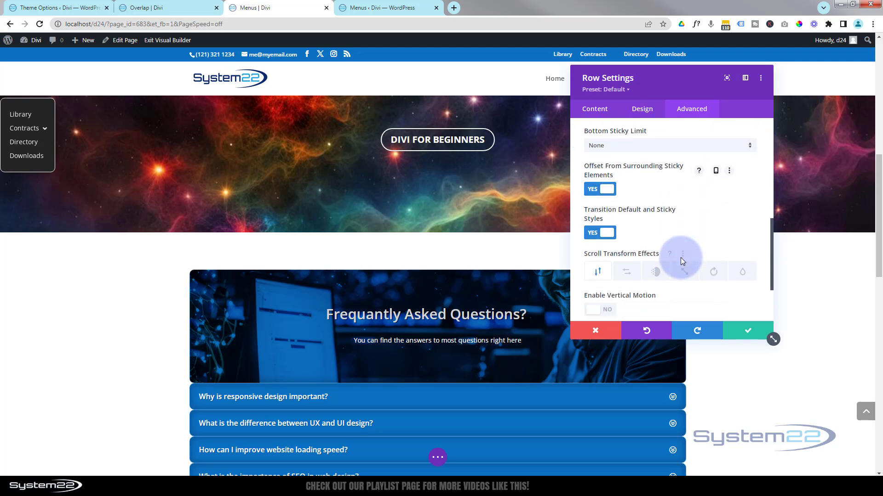
scroll(679, 253, up, 2)
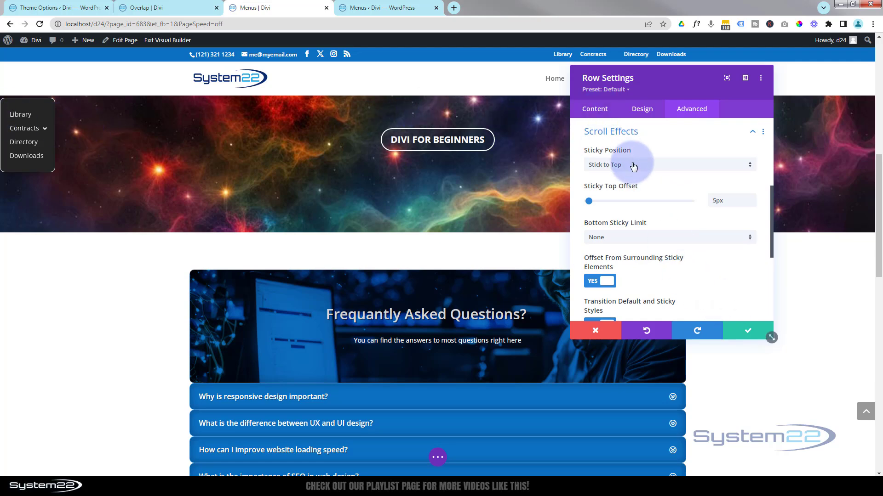
click(643, 109)
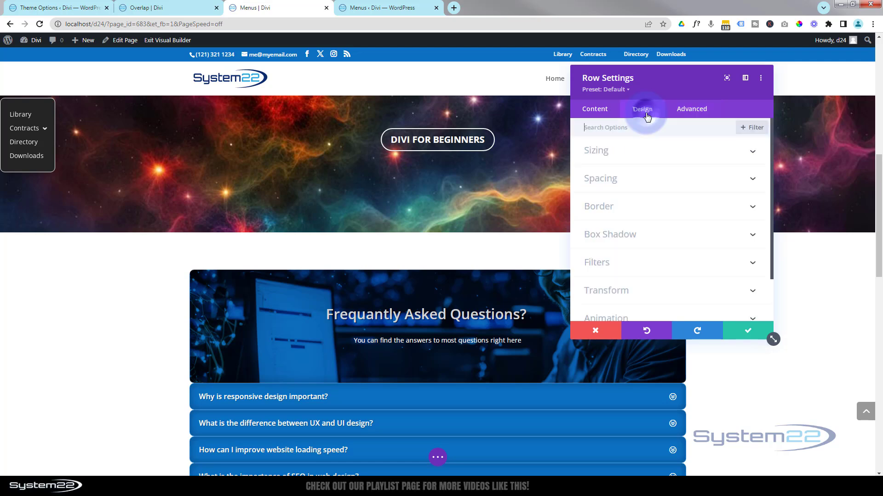
click(661, 177)
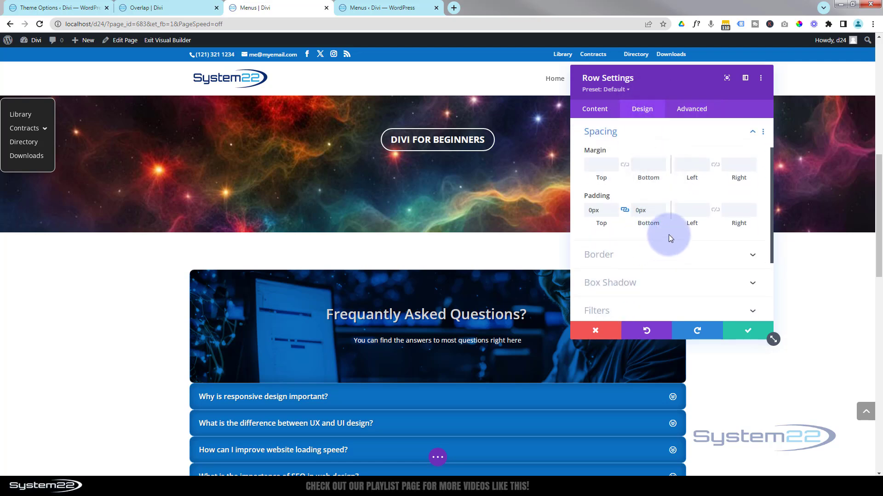
click(679, 212)
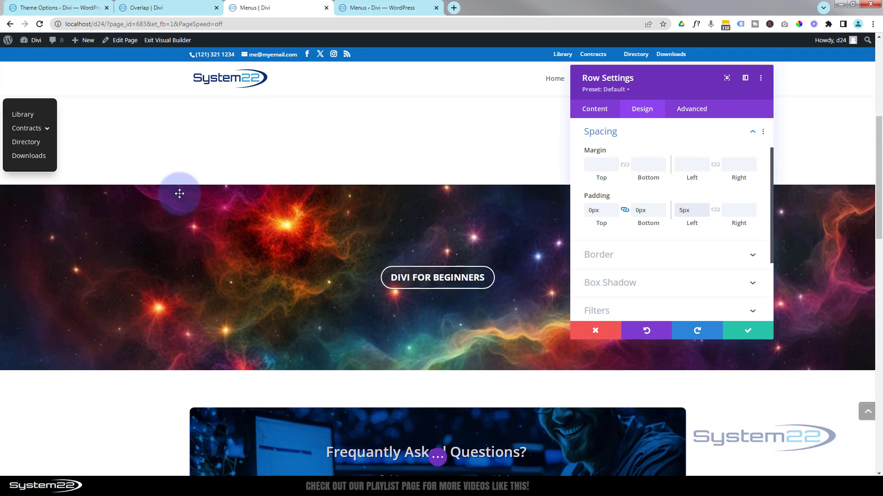
scroll(180, 194, down, 4)
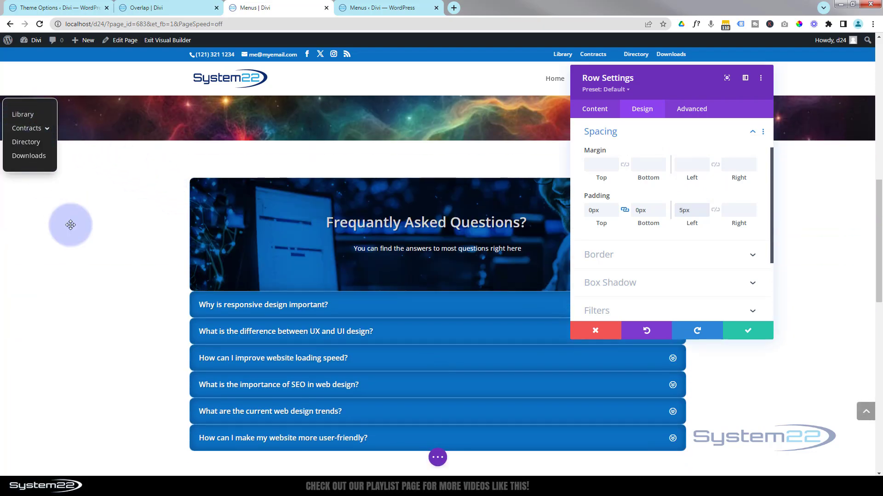
scroll(74, 220, down, 3)
scroll(75, 216, up, 12)
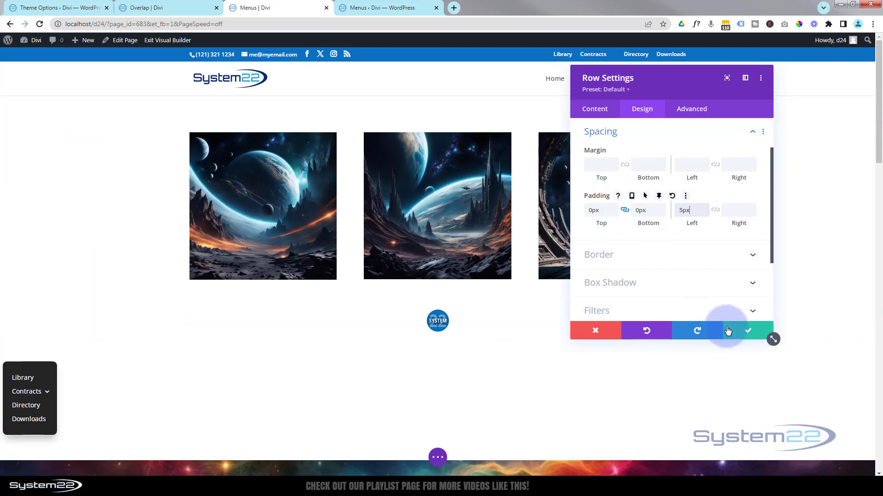
click(763, 331)
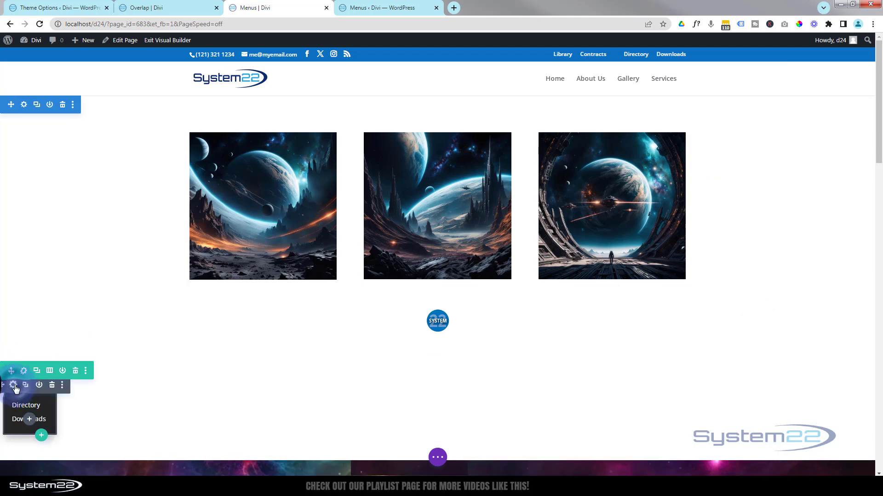
Give the side menu module a blue #0c71c3 background for its sticky state and save the module
click(13, 386)
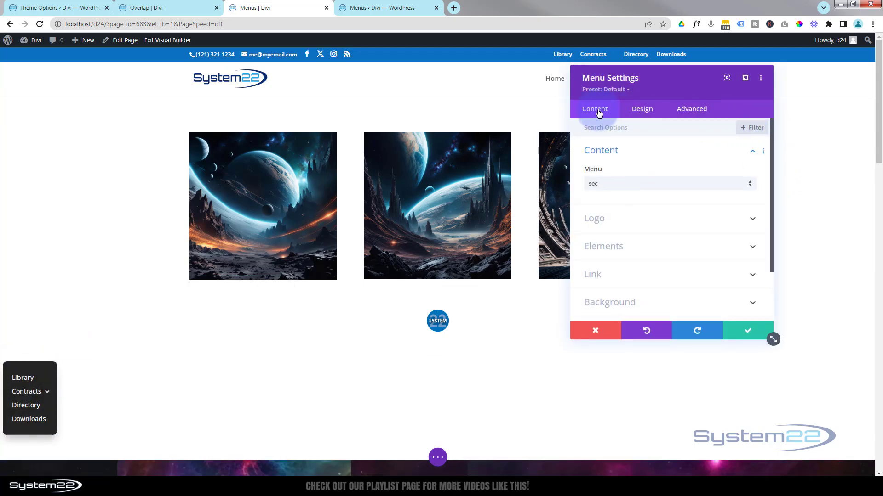
scroll(644, 216, down, 2)
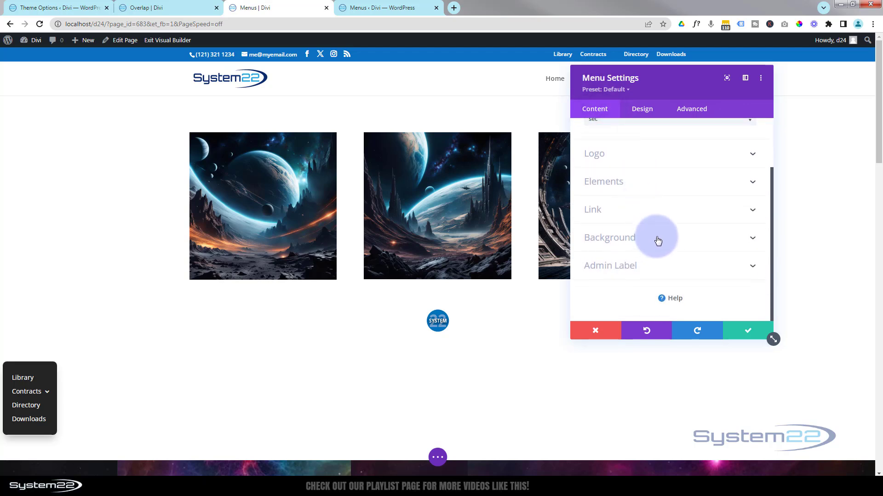
click(657, 239)
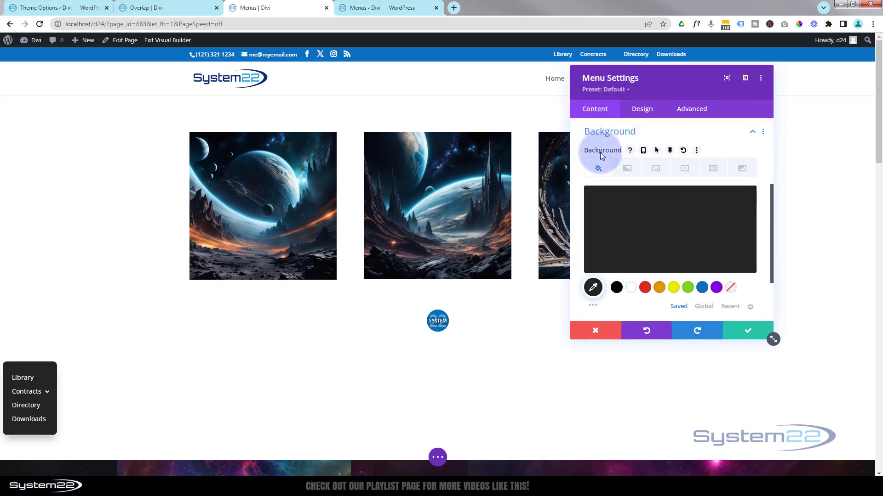
click(670, 150)
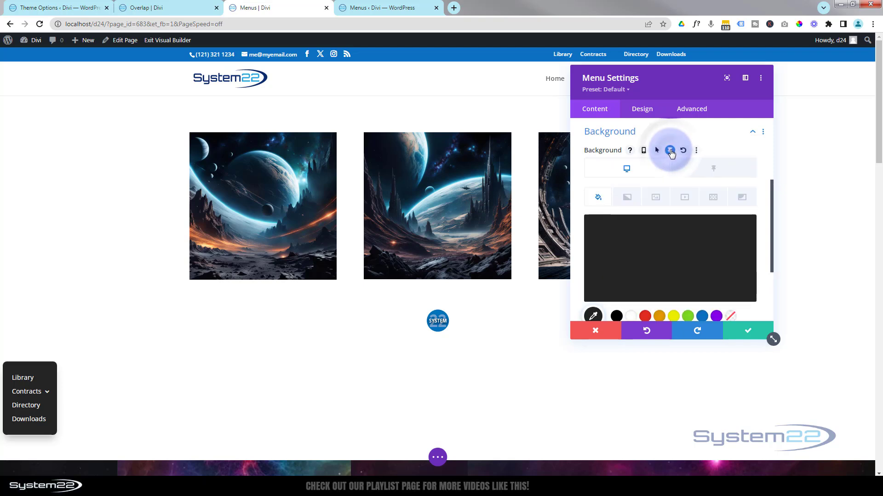
click(643, 170)
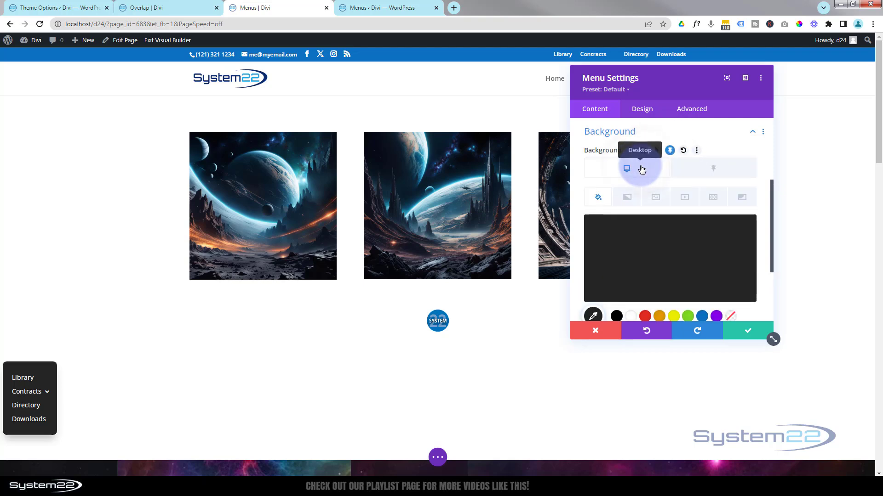
scroll(315, 351, down, 4)
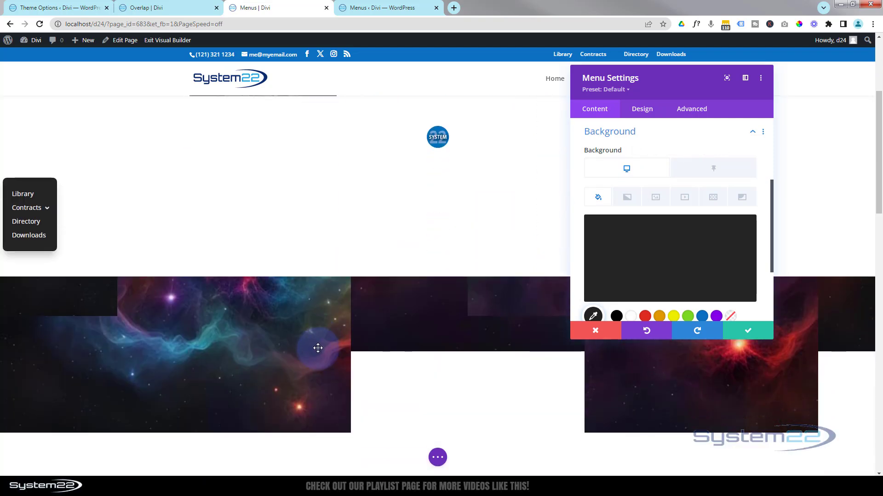
click(720, 172)
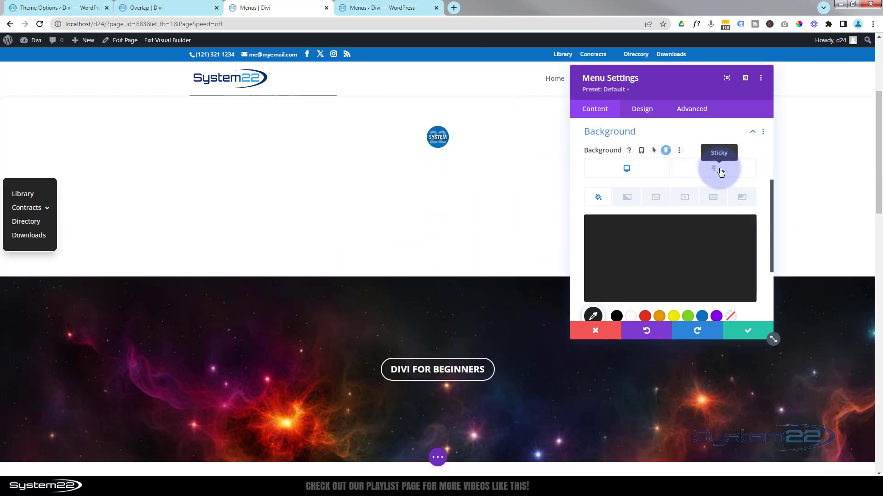
click(701, 317)
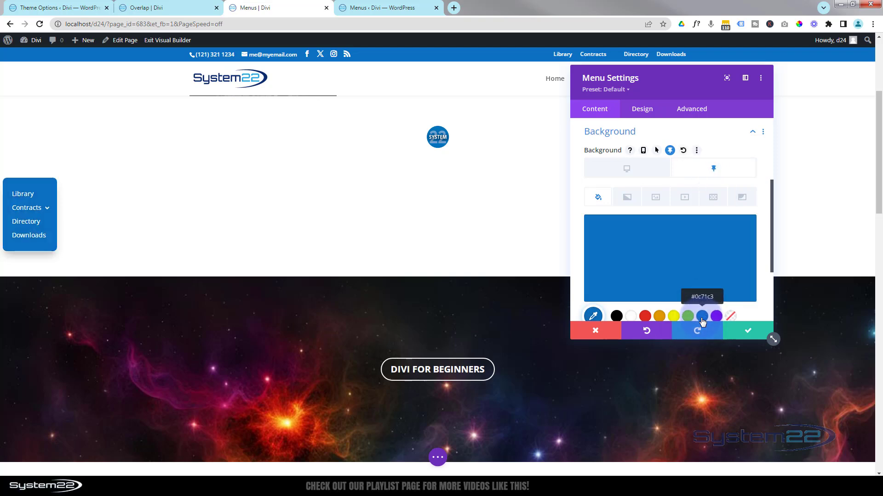
click(749, 334)
Save the page as a draft and exit the visual builder
scroll(326, 188, up, 3)
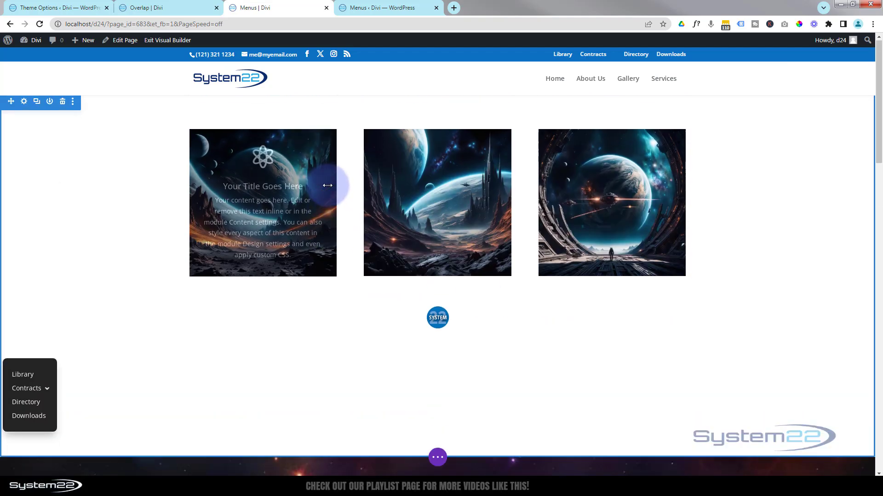
scroll(327, 185, down, 4)
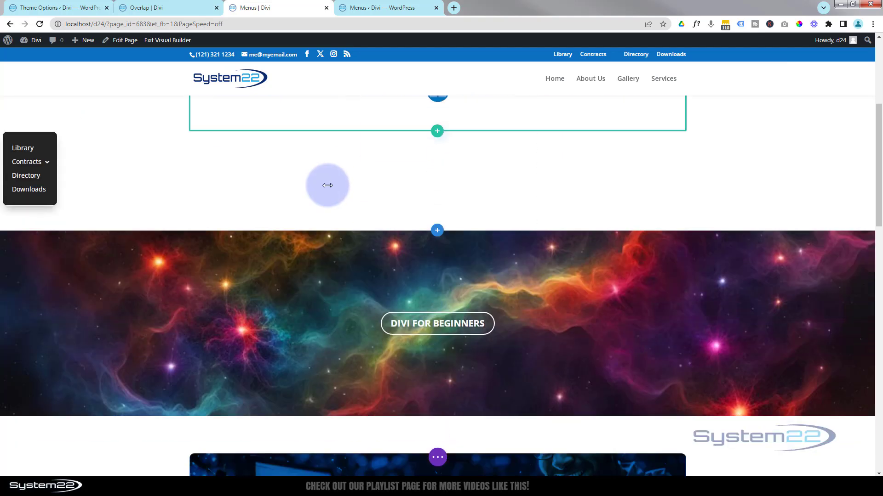
scroll(328, 185, down, 2)
scroll(327, 186, down, 3)
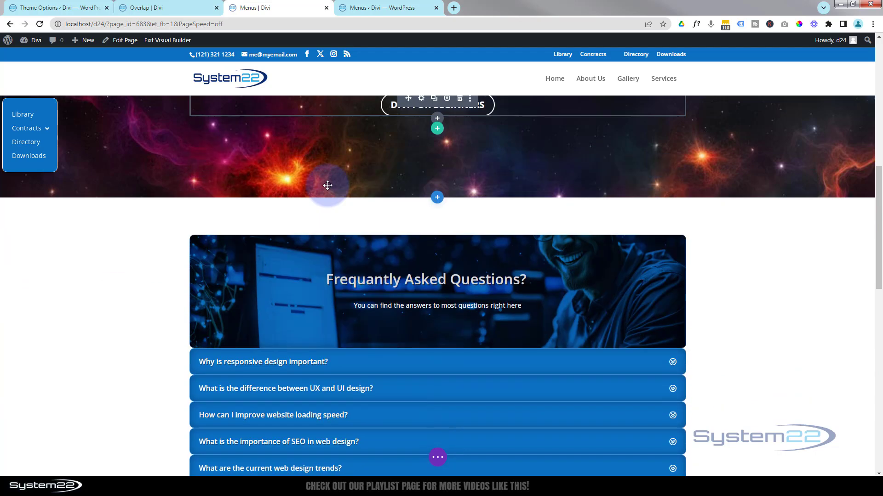
scroll(328, 185, down, 2)
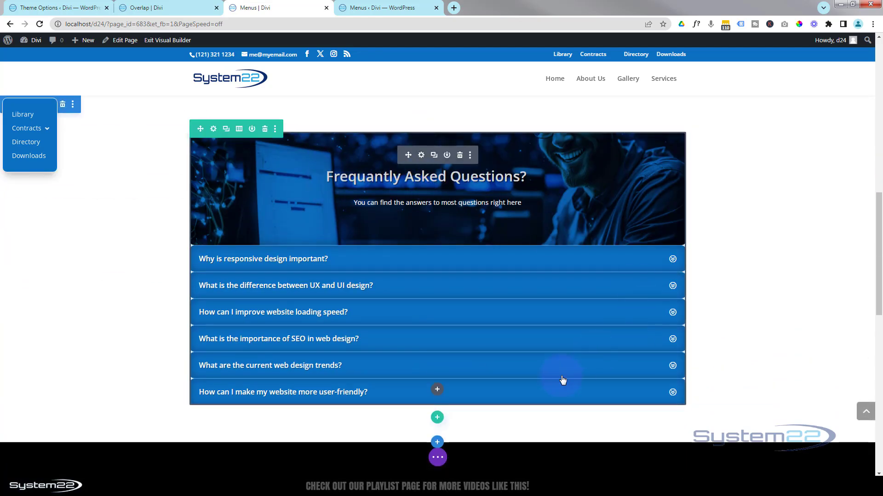
click(439, 459)
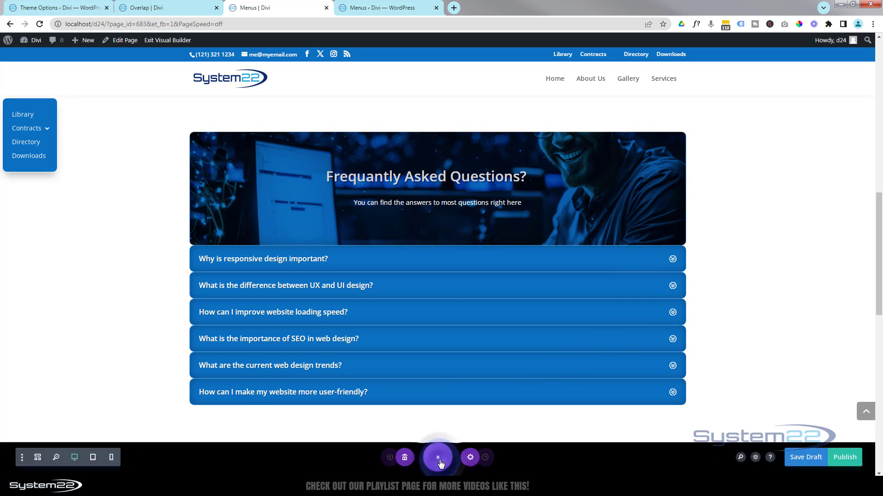
click(799, 460)
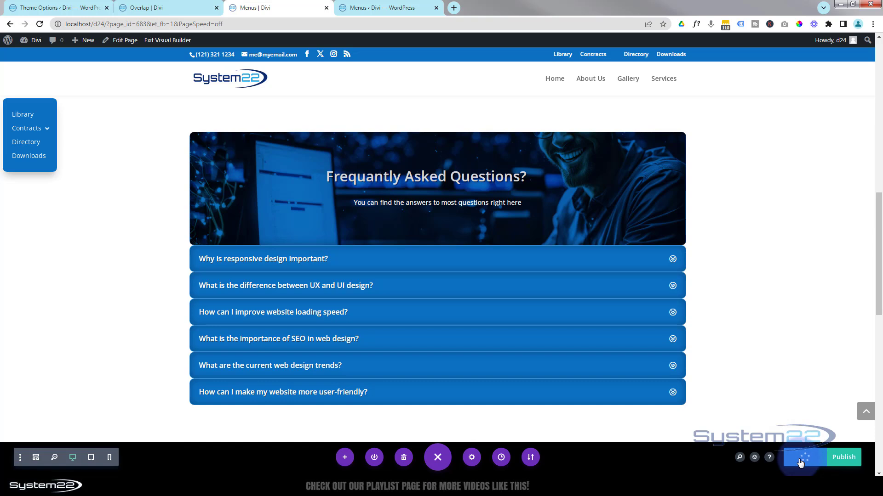
click(170, 40)
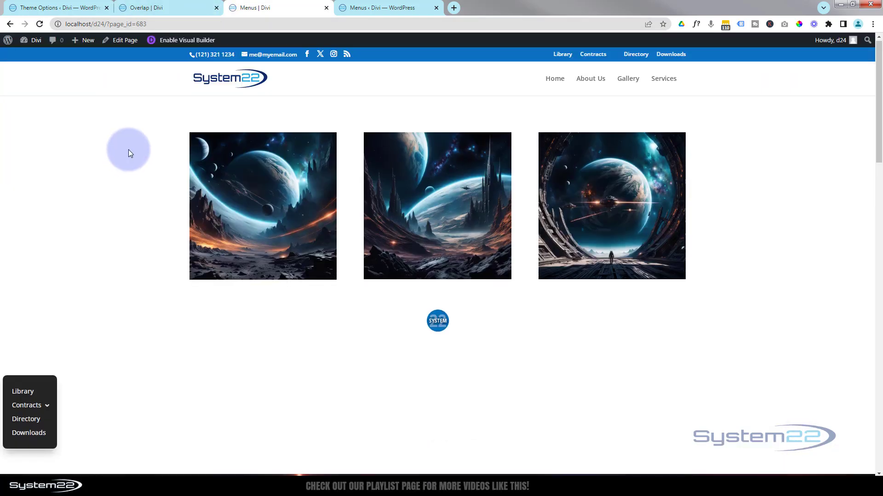
Check on the live page the centred logo menu's reveal and the side menu's sticky position and colour change
scroll(128, 150, down, 2)
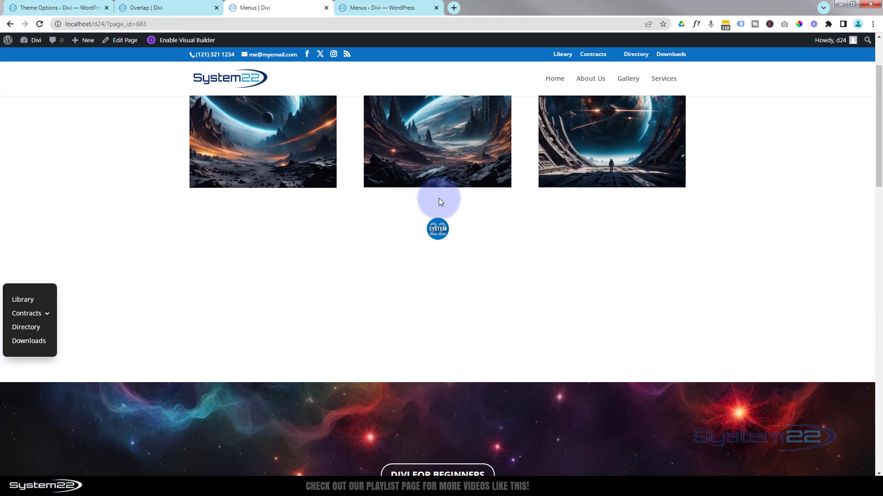
mouse_move(437, 228)
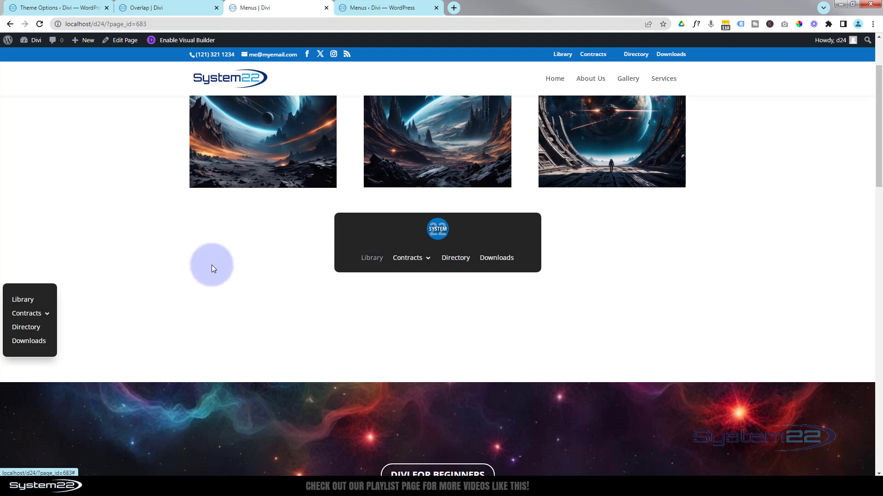
scroll(146, 289, down, 2)
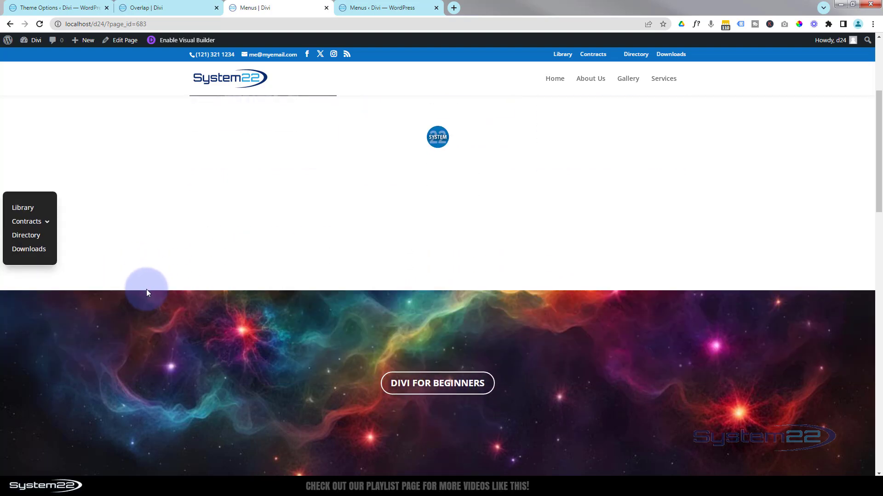
scroll(146, 289, down, 6)
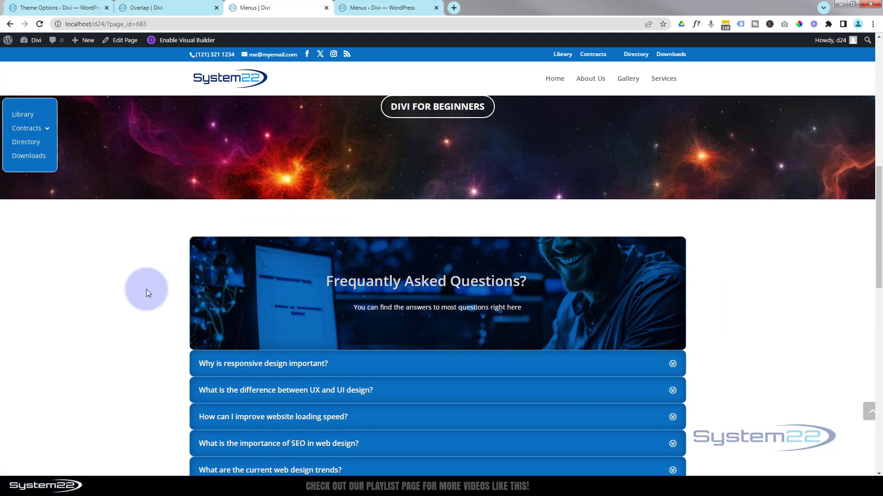
scroll(146, 292, down, 11)
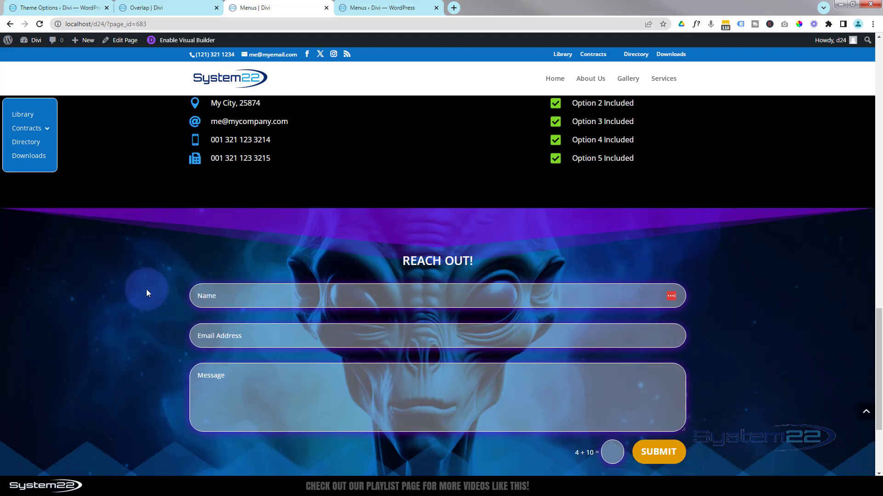
scroll(147, 292, down, 4)
scroll(147, 292, up, 6)
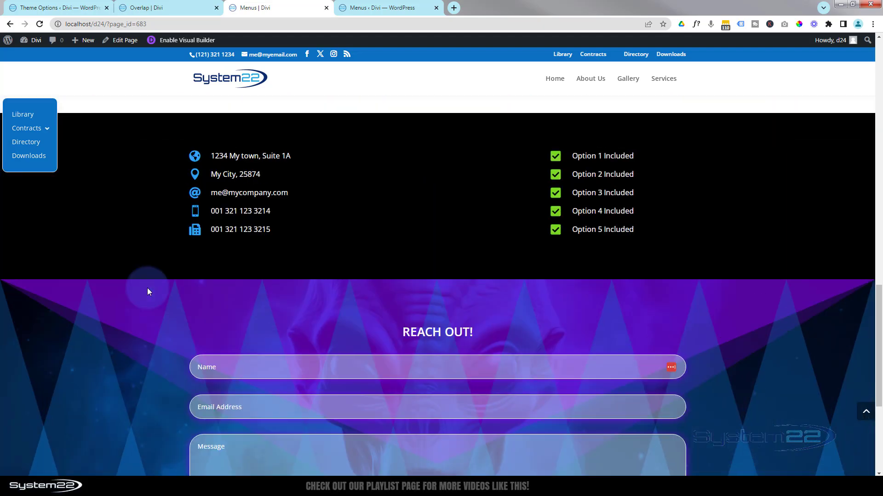
scroll(147, 291, up, 14)
scroll(147, 292, up, 6)
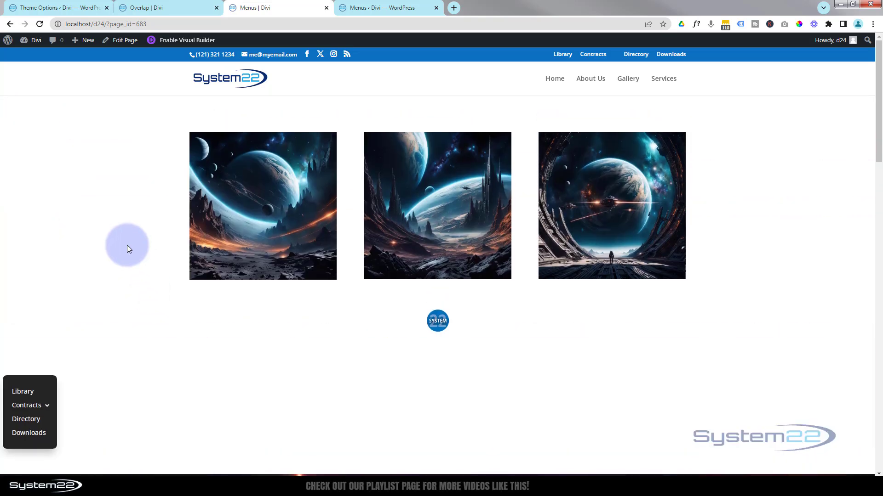
Switch to the Overlap page and review its rounded purple menu and full-width blue sticky menu
click(178, 7)
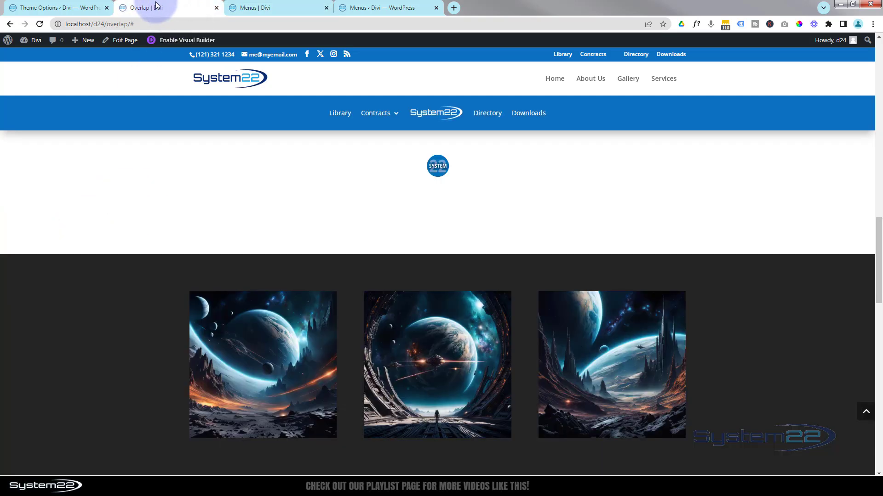
scroll(149, 286, up, 10)
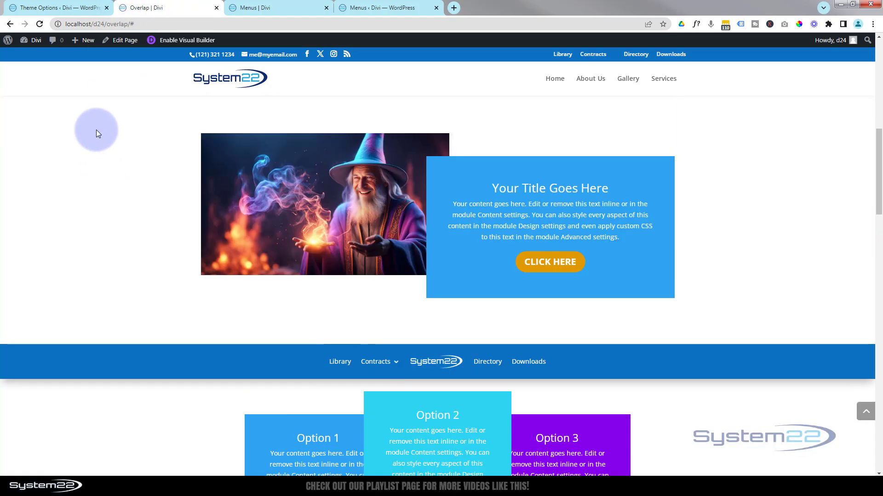
scroll(96, 133, up, 4)
scroll(98, 138, down, 3)
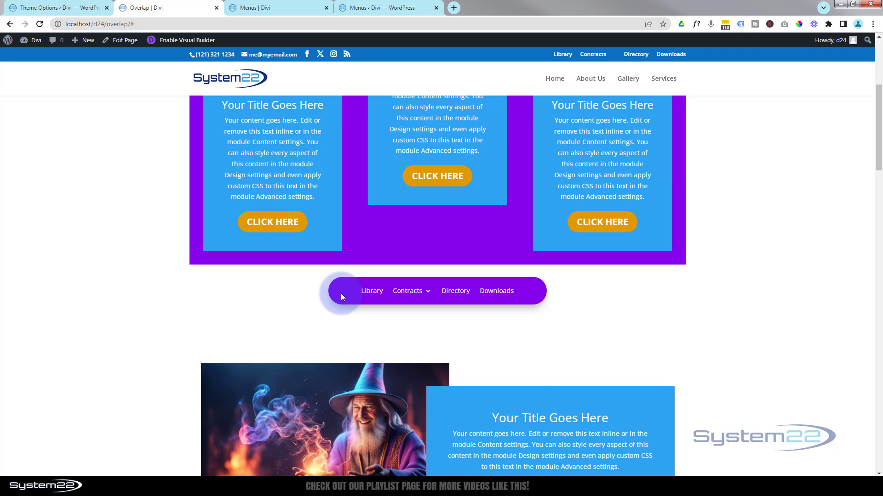
scroll(87, 256, down, 8)
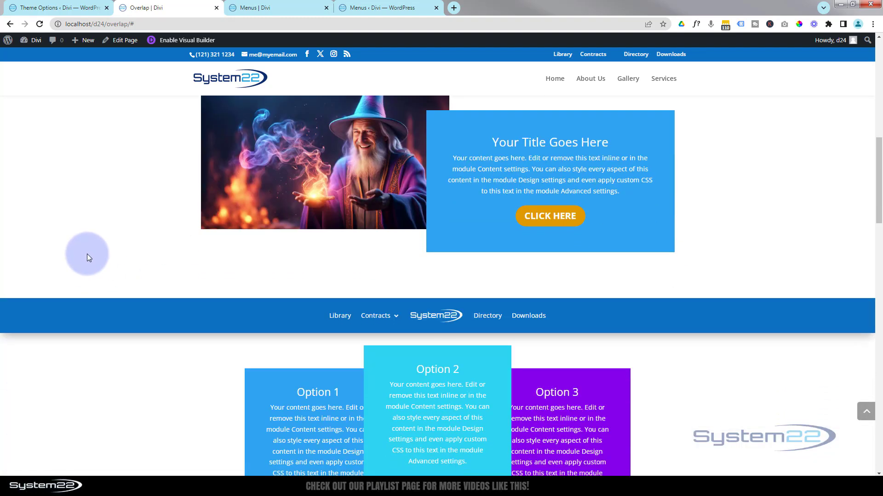
scroll(87, 254, down, 3)
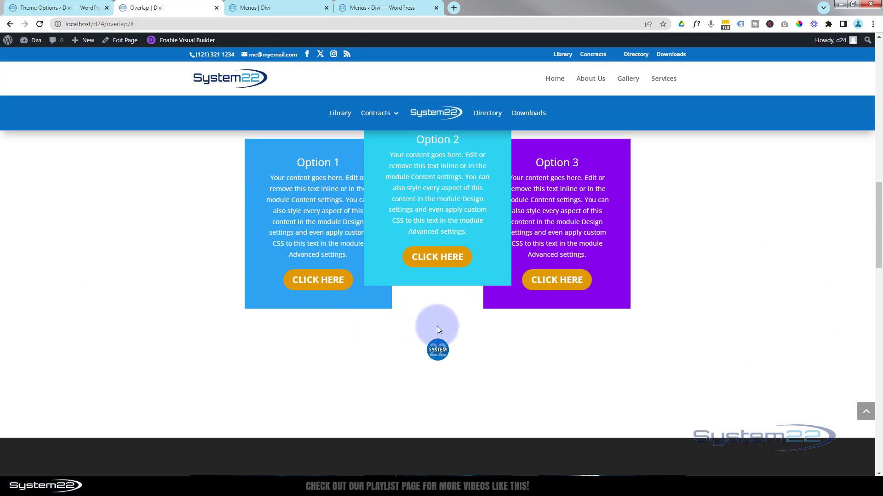
Check the centred round-logo menu's reveal and the vertical side menu's sticky behaviour down to the footer of the Overlap page
mouse_move(438, 349)
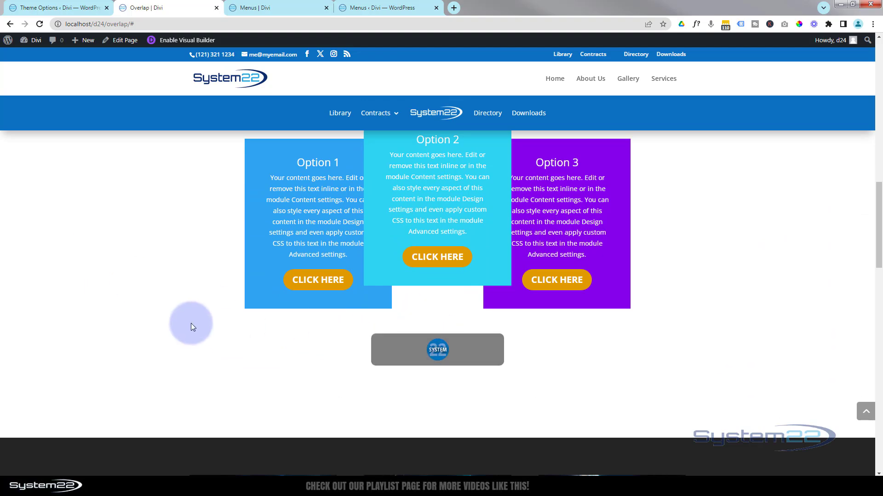
scroll(188, 318, down, 7)
scroll(189, 318, down, 7)
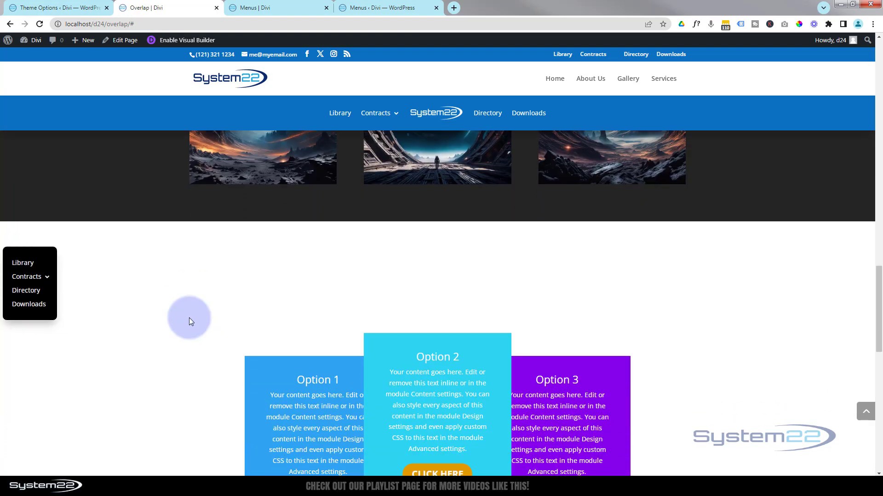
scroll(189, 318, down, 7)
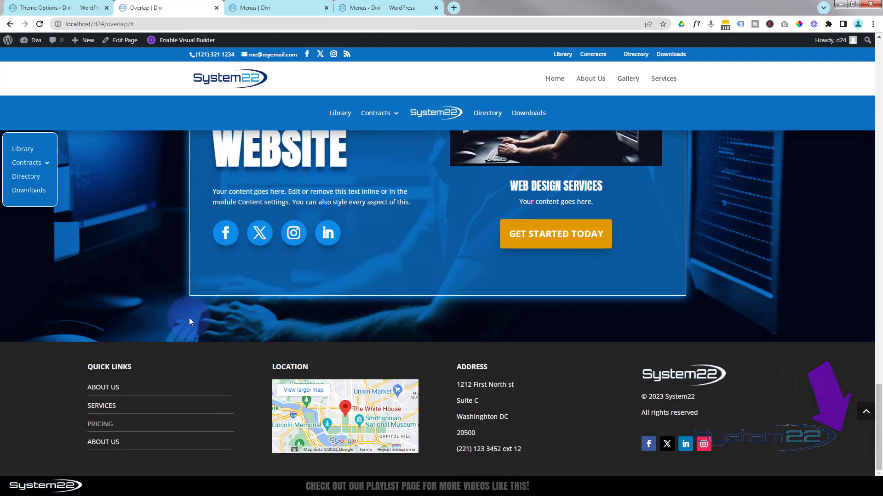
Review all the menus again from the footer up to the page heading and back down to the round-logo menu
scroll(189, 318, up, 5)
scroll(189, 318, up, 10)
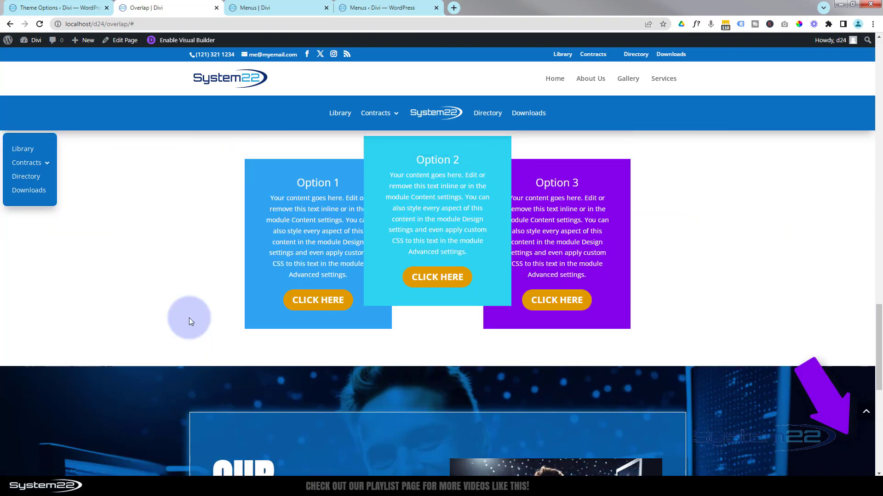
scroll(189, 317, up, 8)
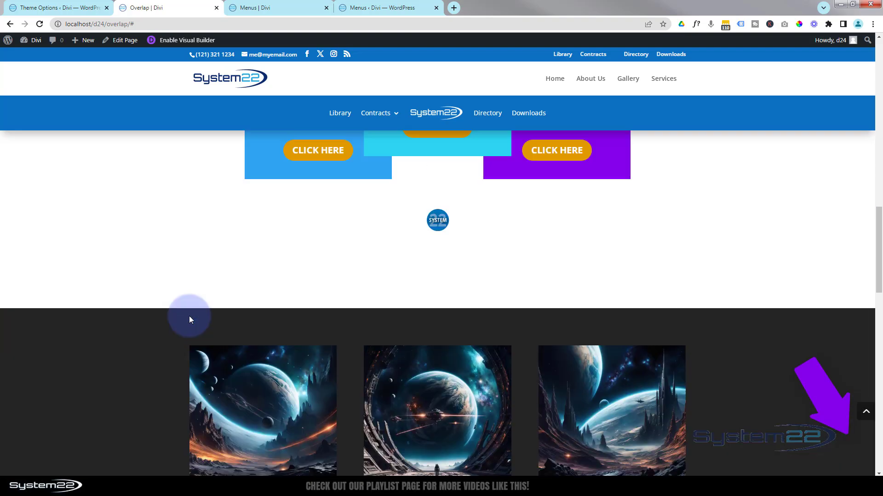
scroll(189, 316, up, 11)
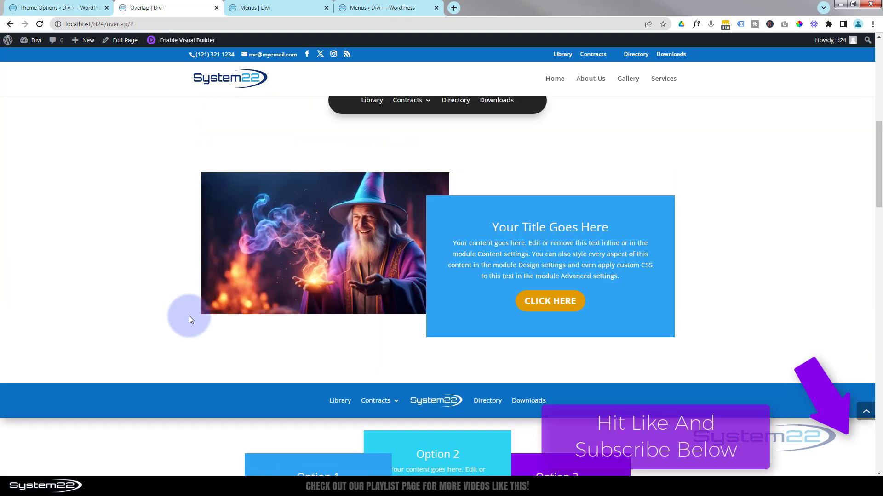
scroll(189, 315, up, 2)
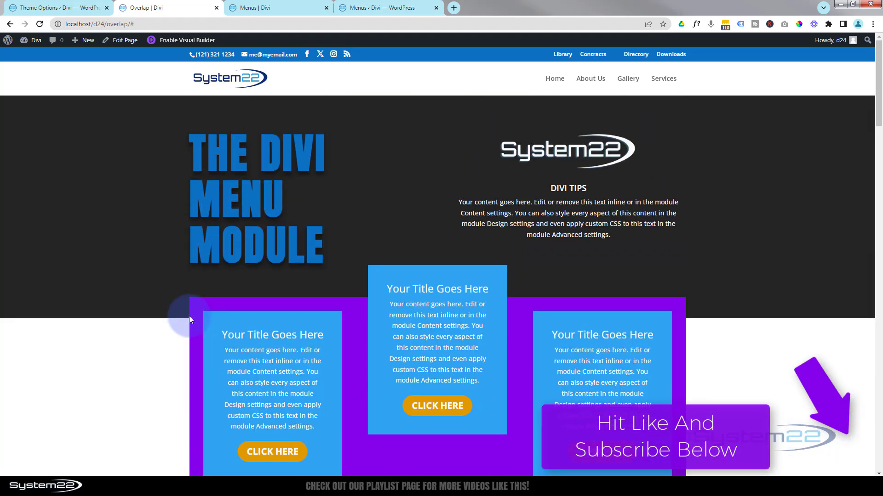
scroll(189, 317, down, 5)
scroll(189, 315, down, 8)
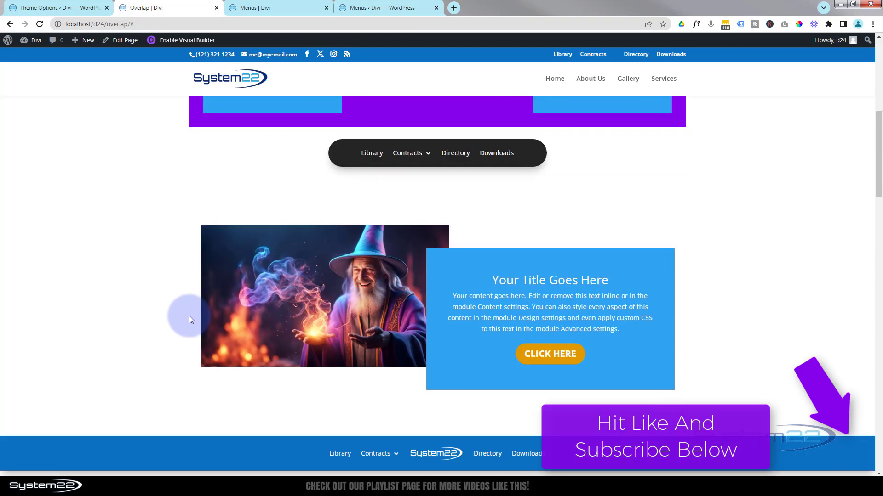
scroll(189, 316, down, 3)
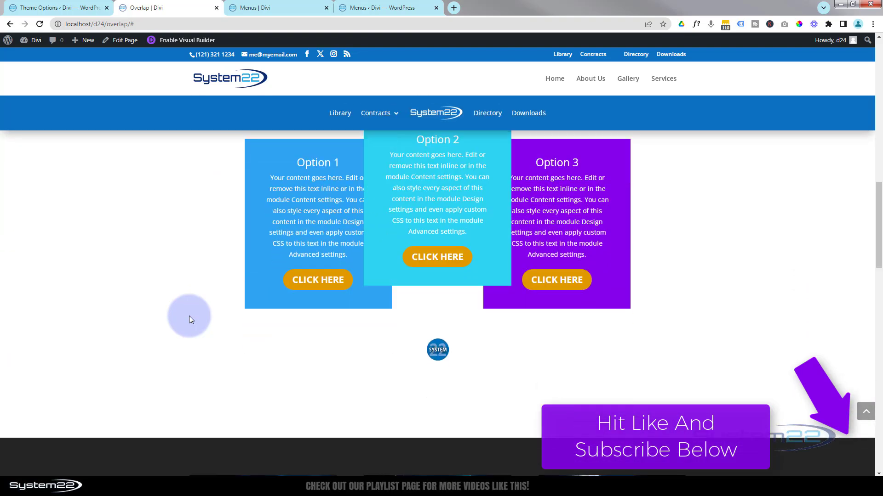